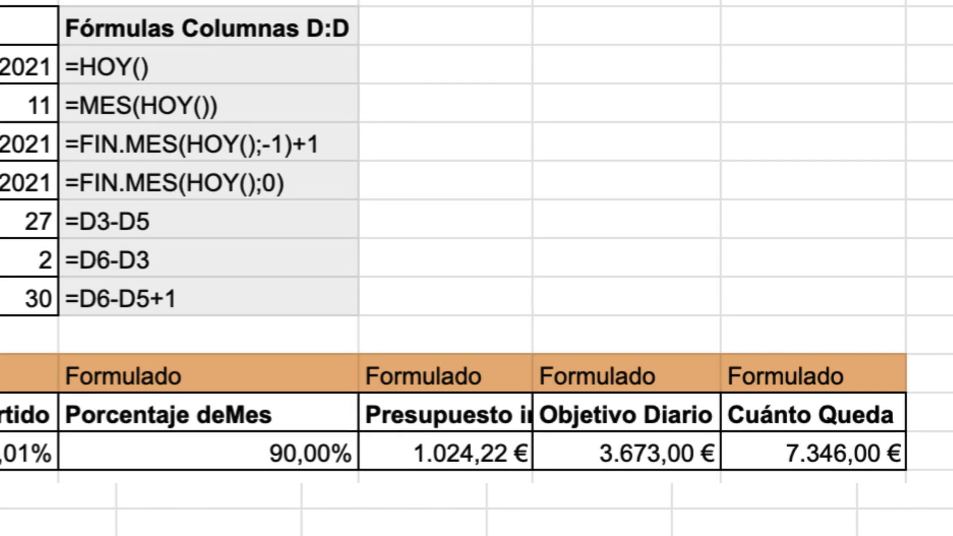
# Step: Close the finished-example preview to reach a blank sheet in Google_SheetsTutorial_Calendario_Automático
pyautogui.click(767, 222)
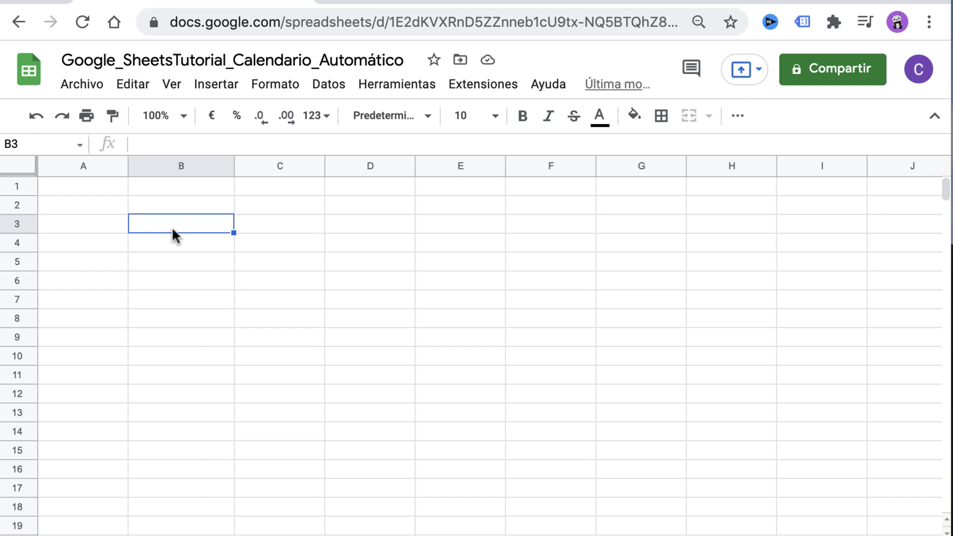
# Step: Enter the label Hoy in B3 and today's date 28/11/2021 in C3
pyautogui.write('Hoy')
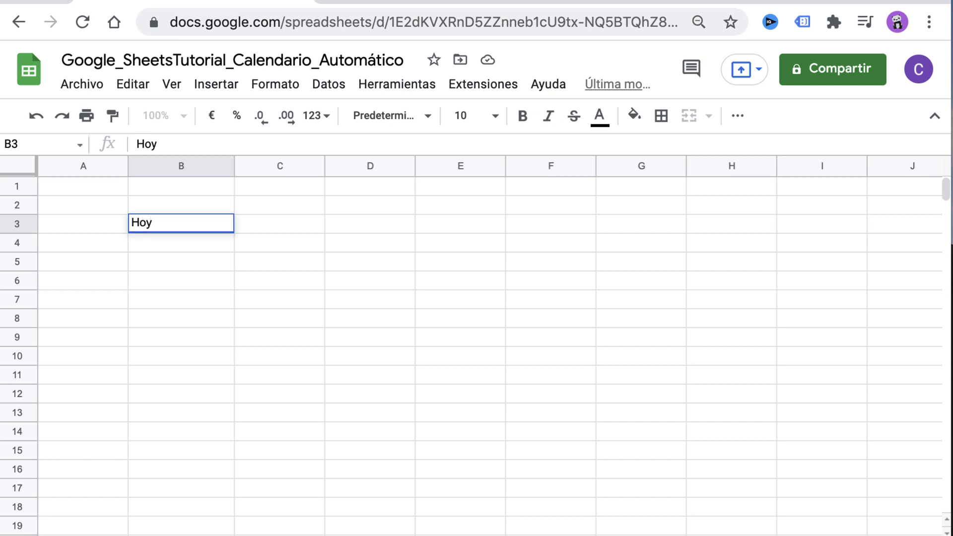
pyautogui.press('Tab')
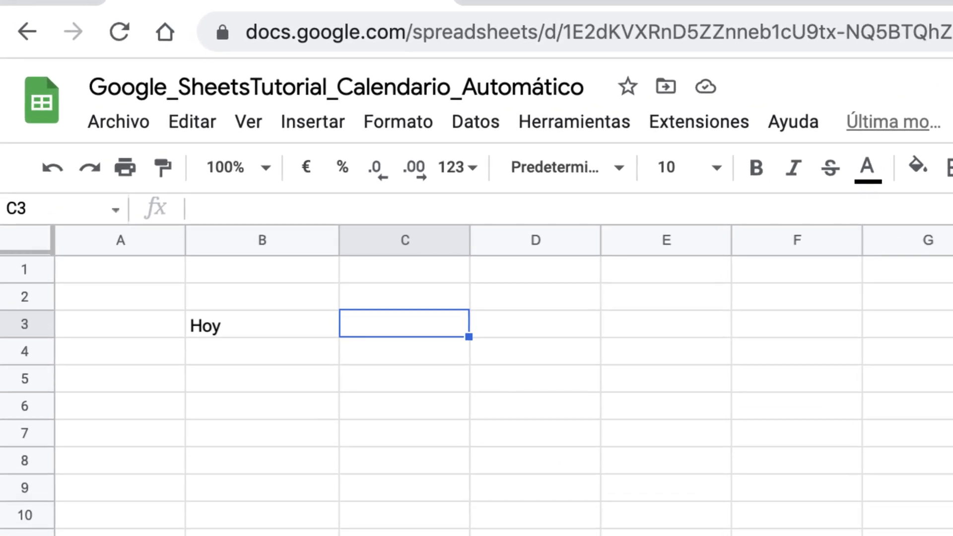
pyautogui.write('28/11')
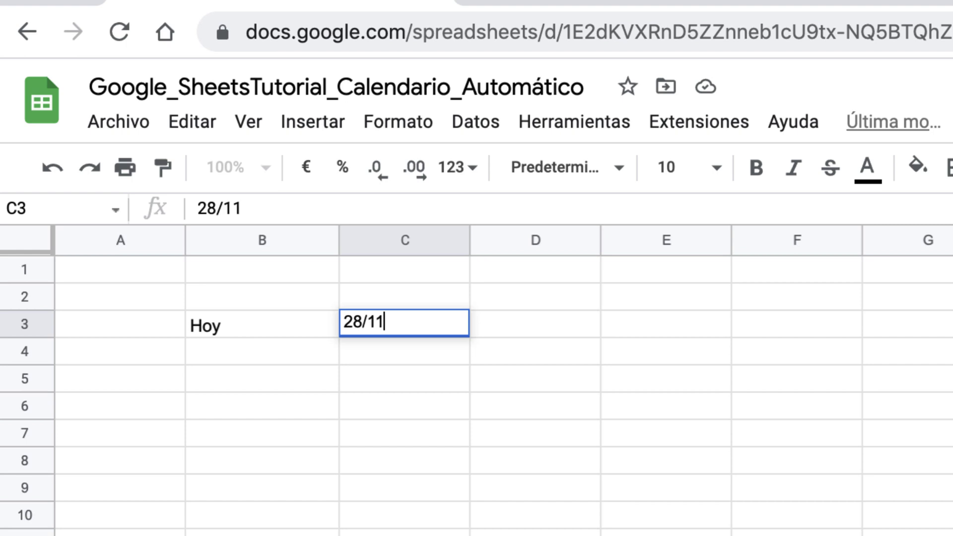
pyautogui.write('/2021')
pyautogui.press('Return')
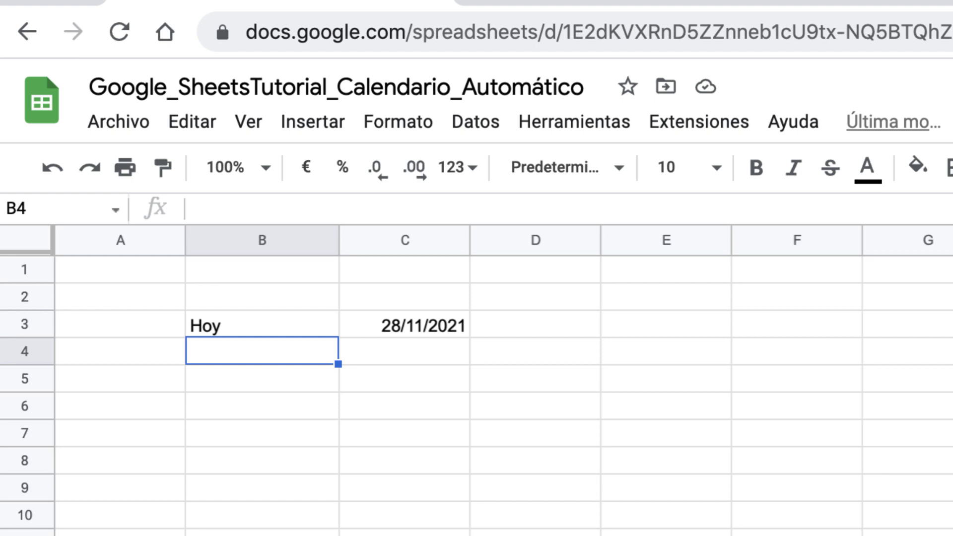
# Step: Add the labels Mes corriente and Primer día del mes in B4:B5
pyautogui.write('Mes c')
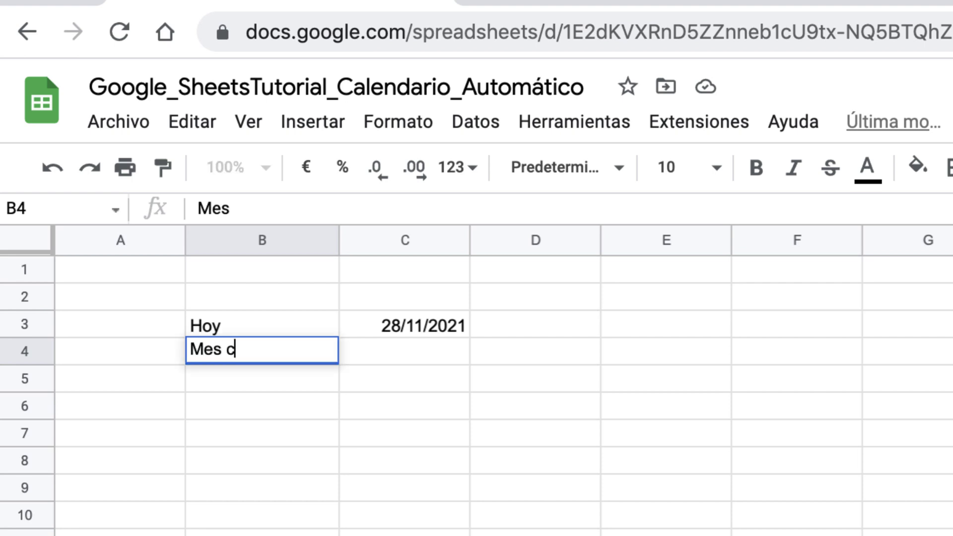
pyautogui.write('orriente')
pyautogui.press('Return')
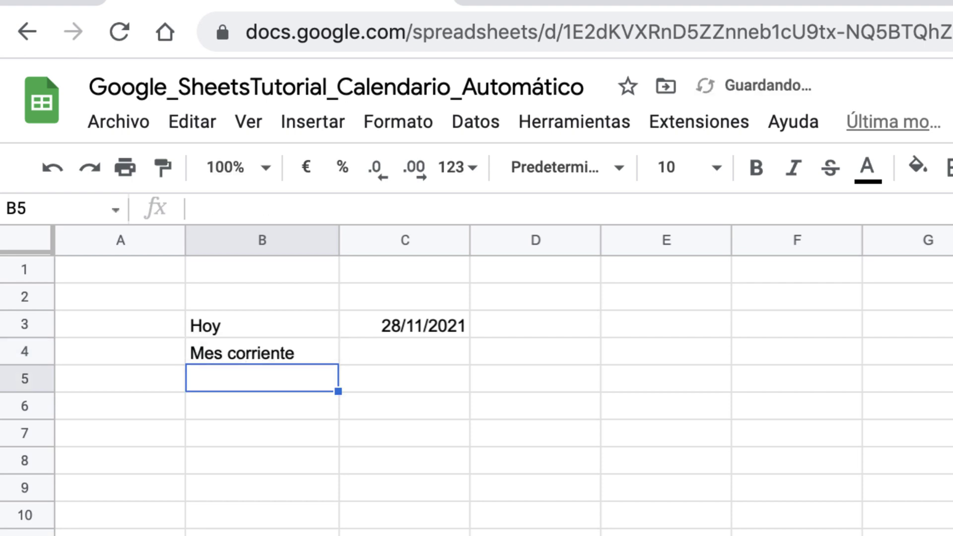
pyautogui.write('Prim')
pyautogui.press('BackSpace')
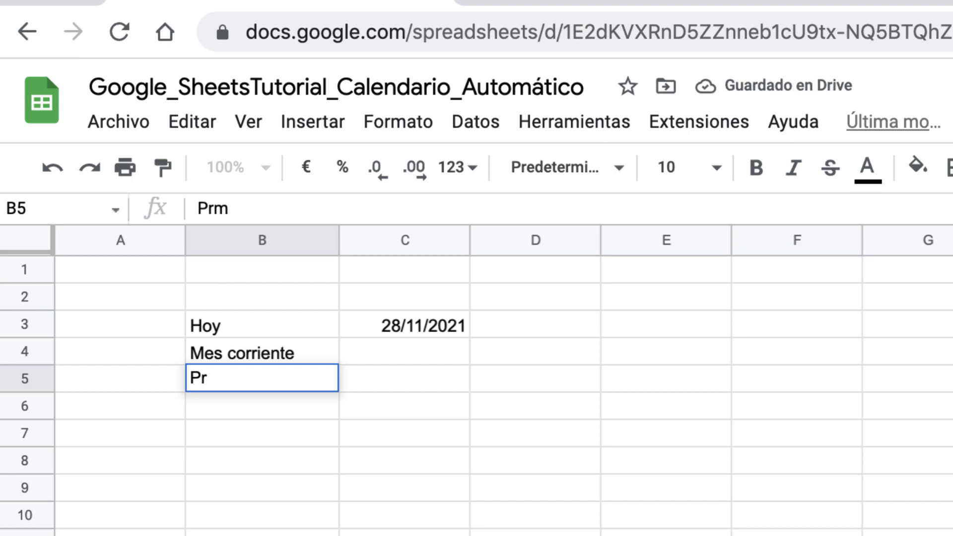
pyautogui.write('imer día de')
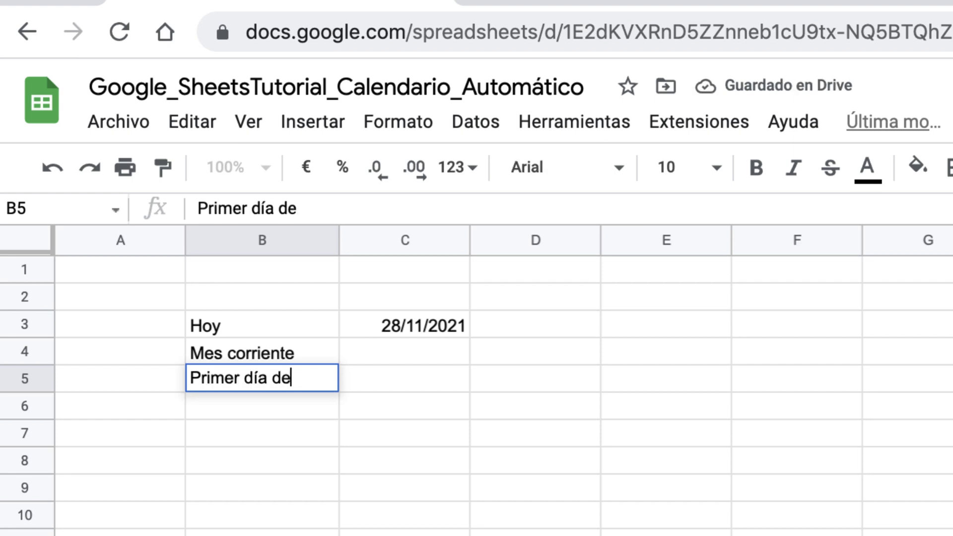
pyautogui.write('l mes')
pyautogui.press('Return')
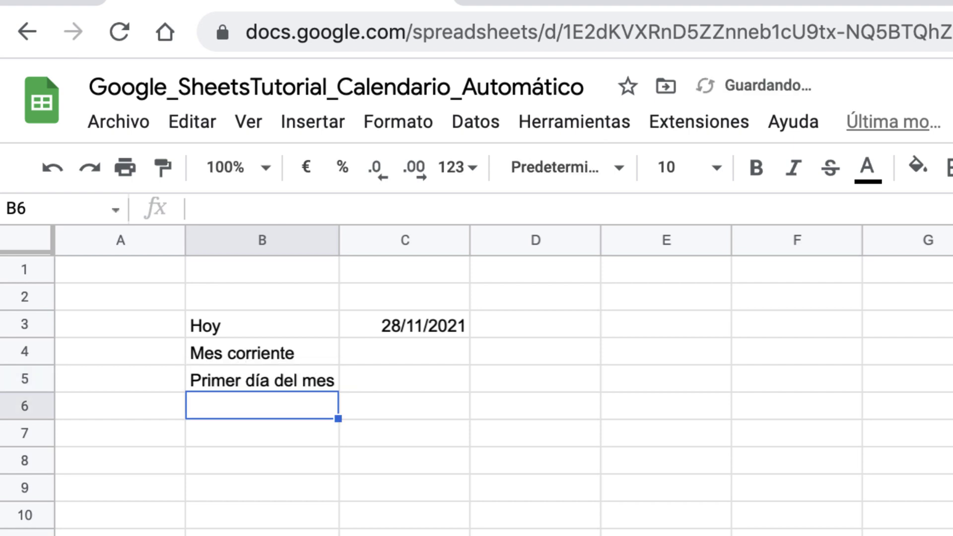
# Step: Add the labels Último día del mes, Días han pasado and Cuántos días quedan in B6:B8
pyautogui.write('Úlimo')
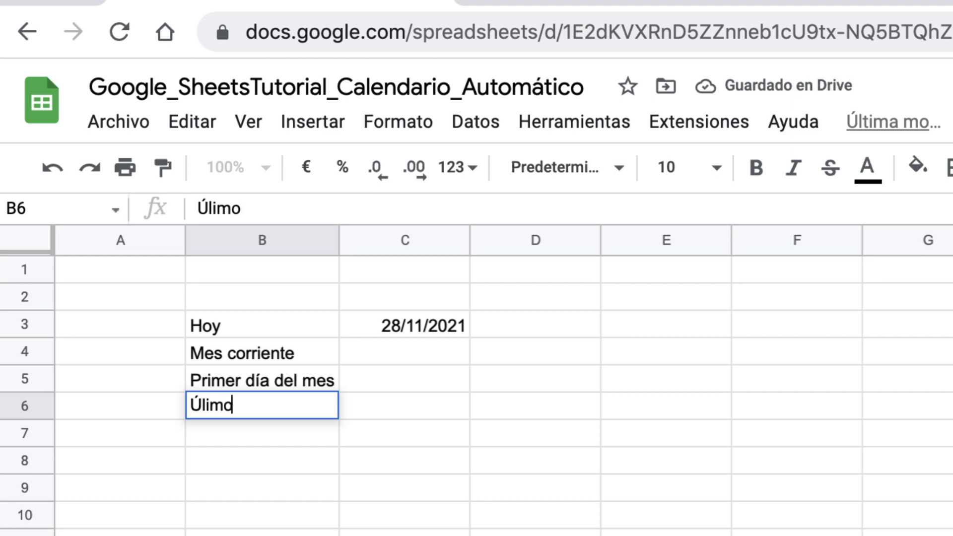
pyautogui.press('BackSpace')
pyautogui.press('BackSpace')
pyautogui.press('BackSpace')
pyautogui.write('timo d')
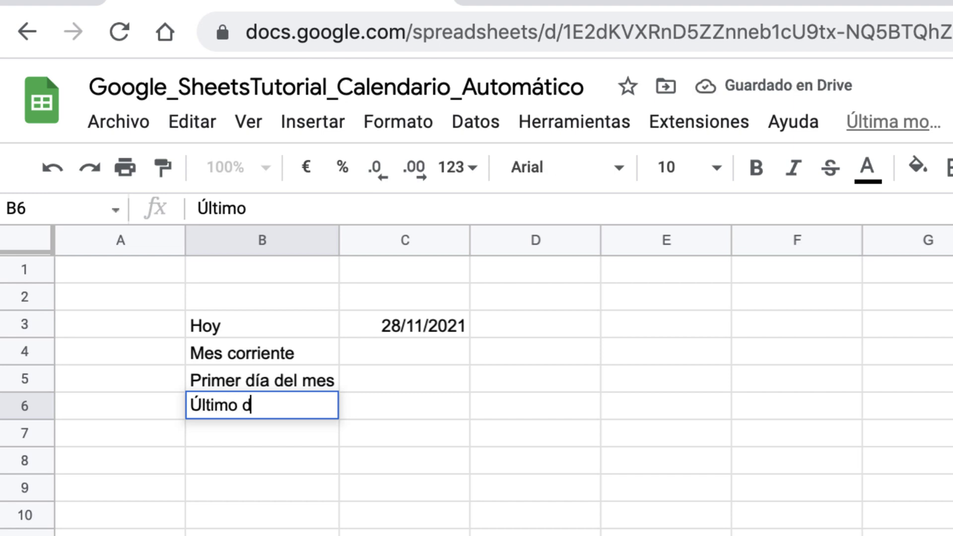
pyautogui.write('ía del mes')
pyautogui.press('Return')
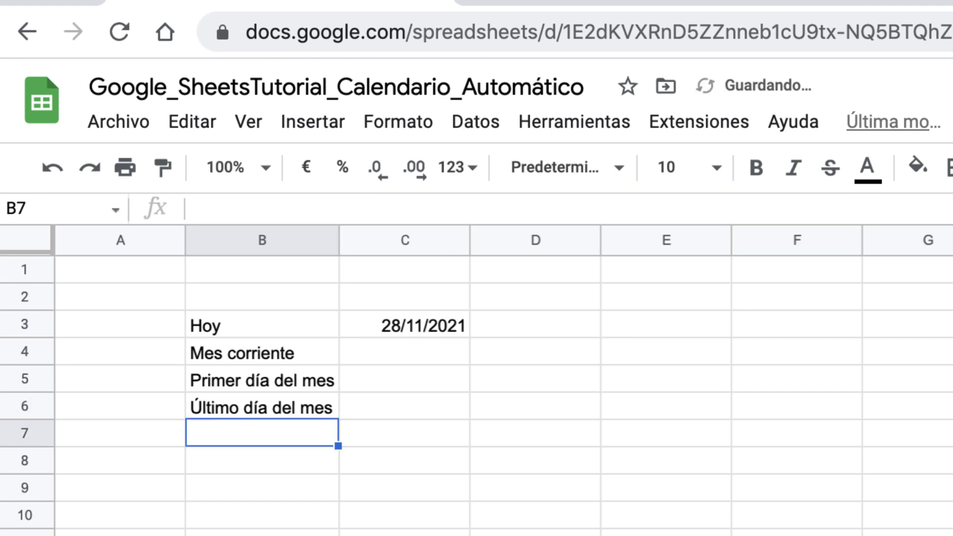
pyautogui.write('Días han')
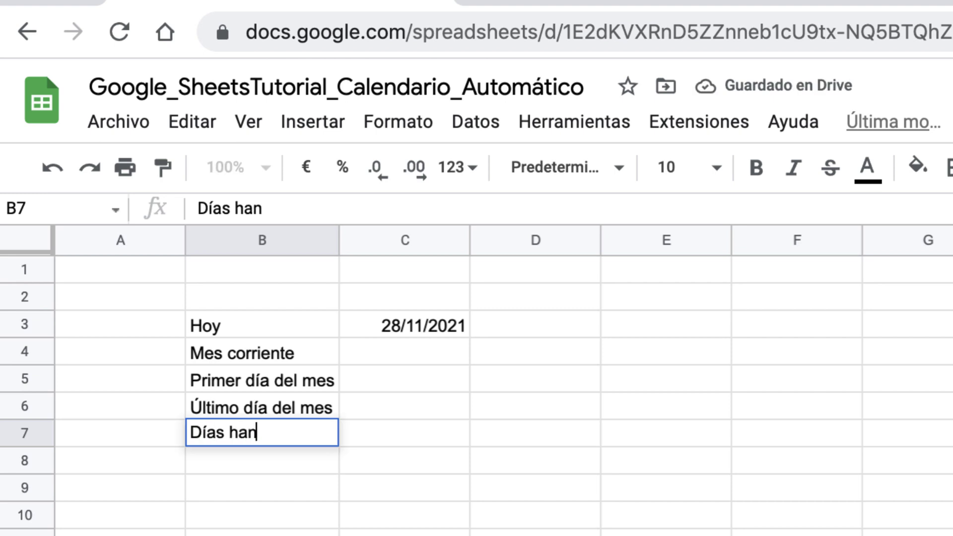
pyautogui.write(' pasado')
pyautogui.press('Return')
pyautogui.write('Cuá')
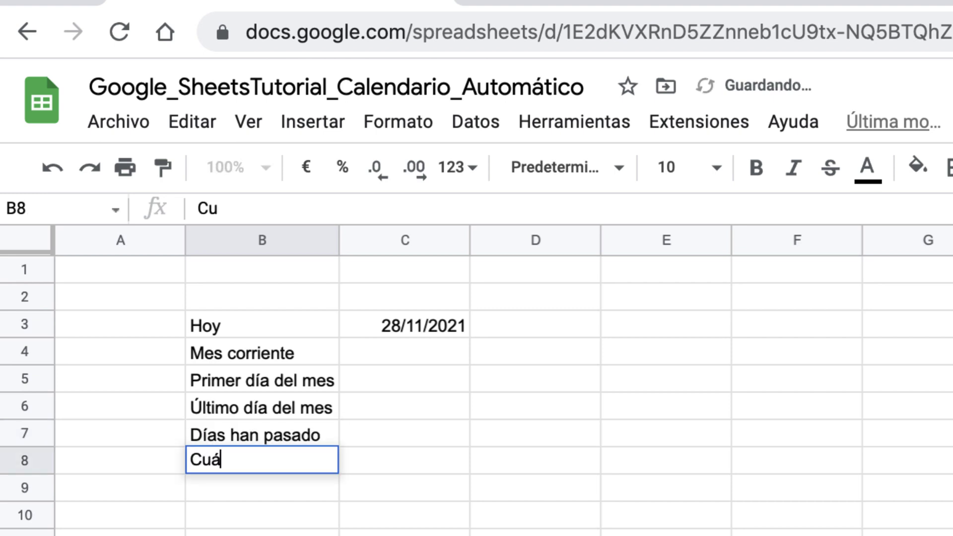
pyautogui.write('ntos días quedan')
pyautogui.press('Return')
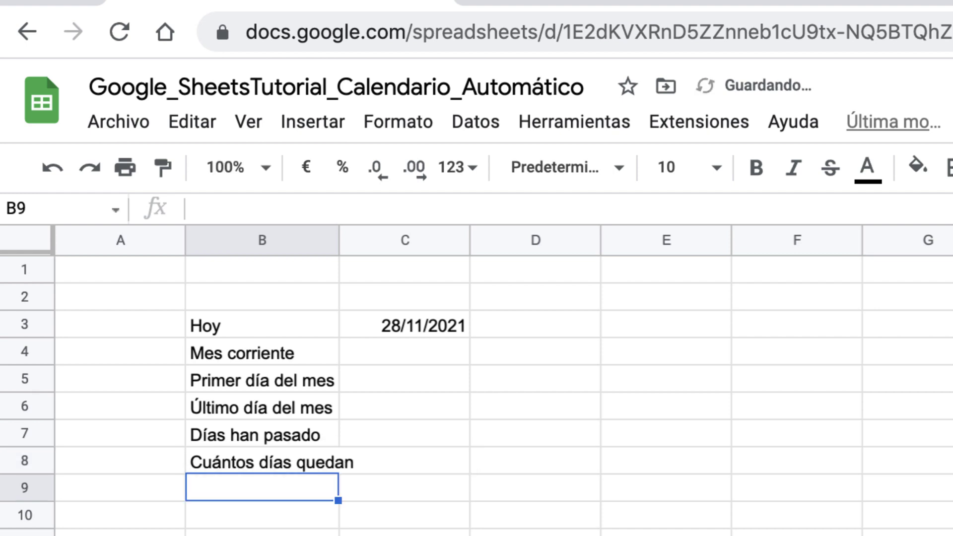
# Step: Put borders on every cell of B3:C8 and widen column B
pyautogui.moveTo(275, 328); pyautogui.dragTo(466, 470)
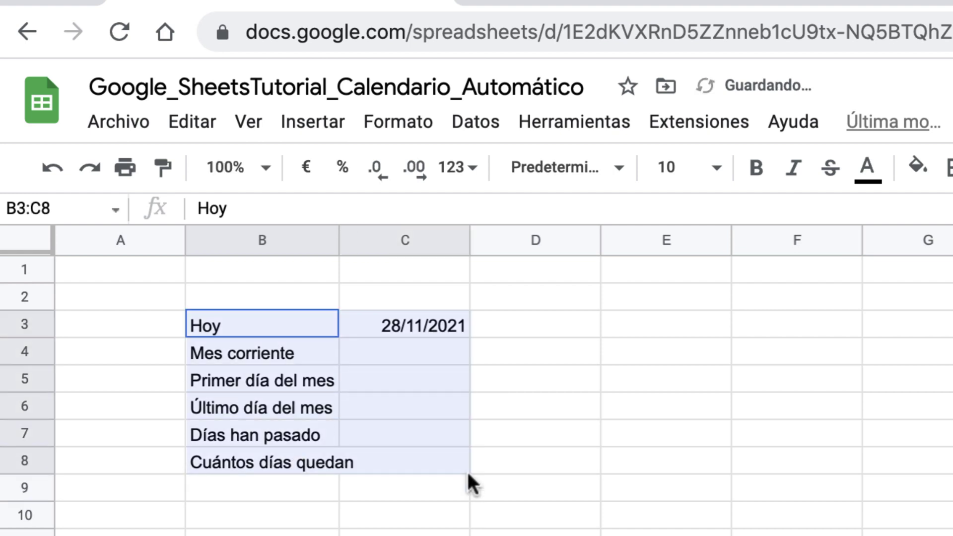
pyautogui.click(948, 167)
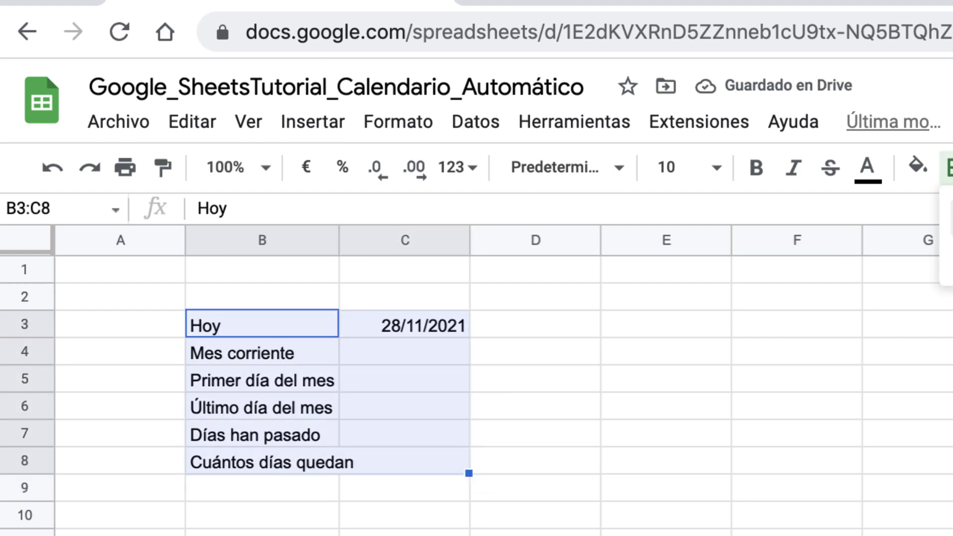
pyautogui.click(950, 209)
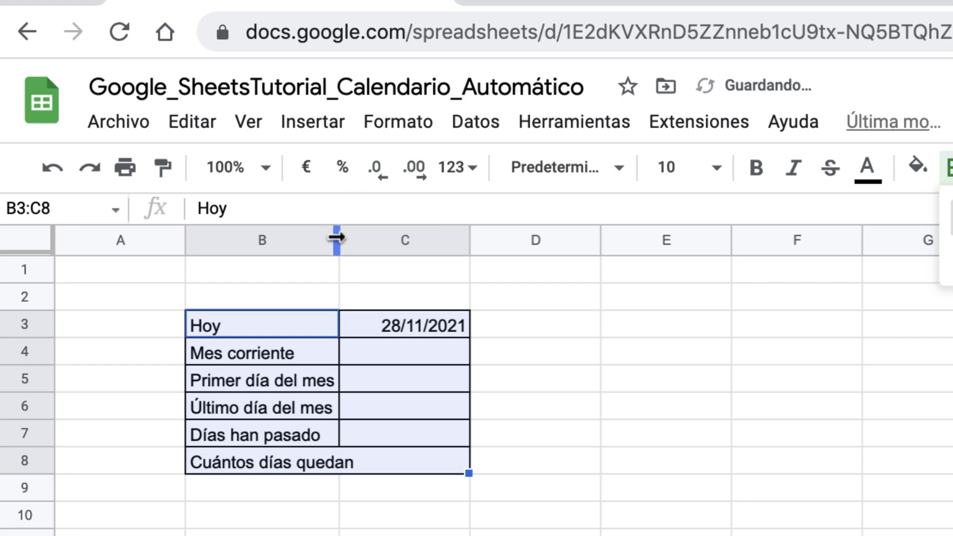
pyautogui.moveTo(339, 240); pyautogui.dragTo(360, 240)
pyautogui.click(441, 511)
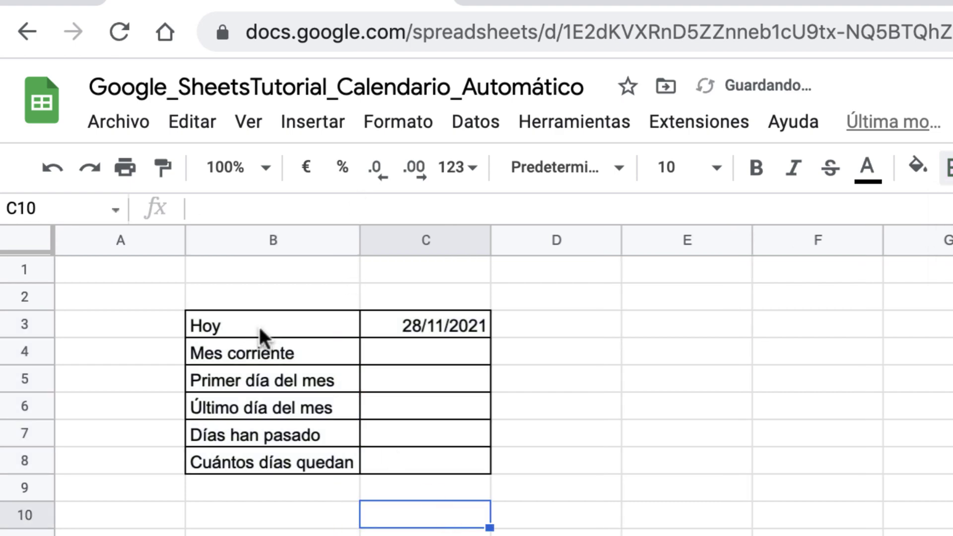
# Step: Make the B3:B8 labels bold and widen column B further to fit them
pyautogui.moveTo(259, 326); pyautogui.dragTo(298, 462)
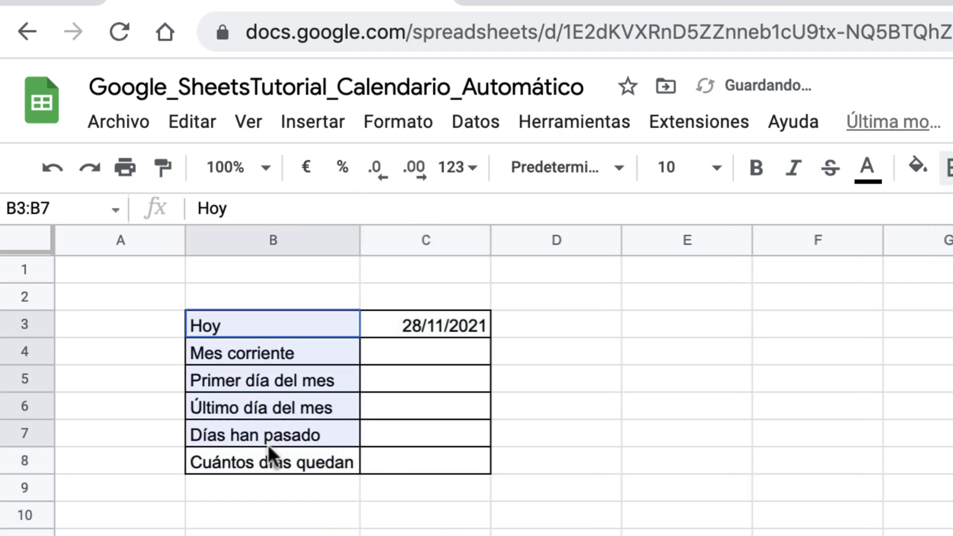
pyautogui.click(755, 169)
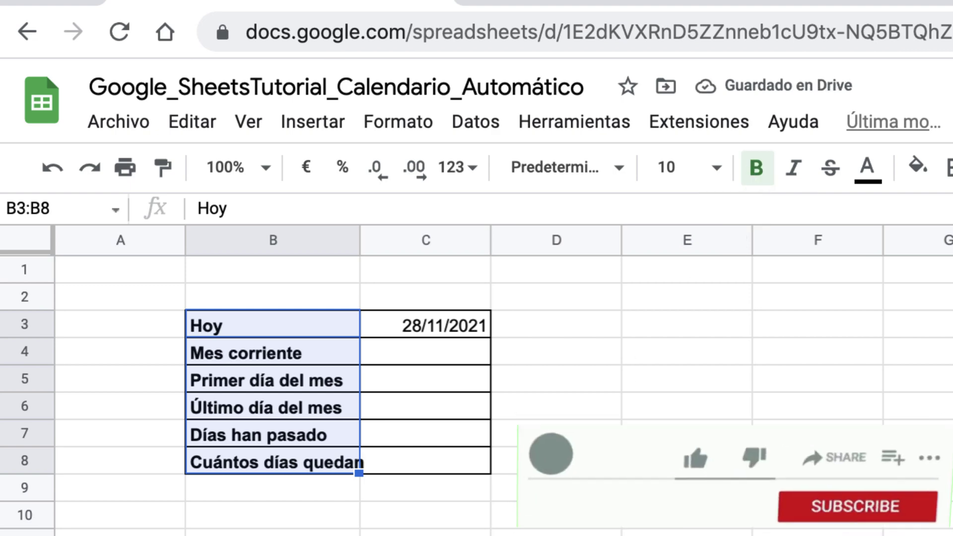
pyautogui.click(598, 437)
pyautogui.moveTo(306, 325); pyautogui.dragTo(321, 460)
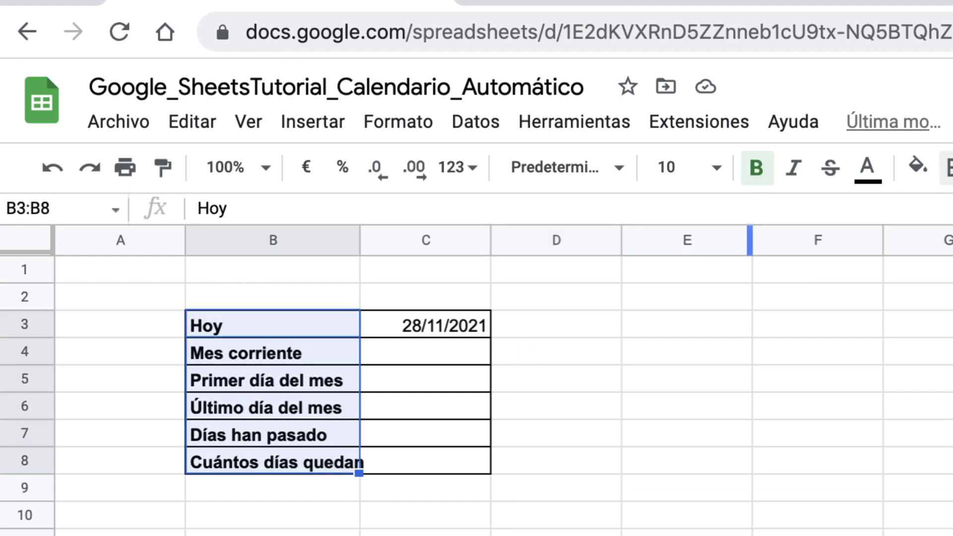
pyautogui.click(948, 168)
pyautogui.click(744, 467)
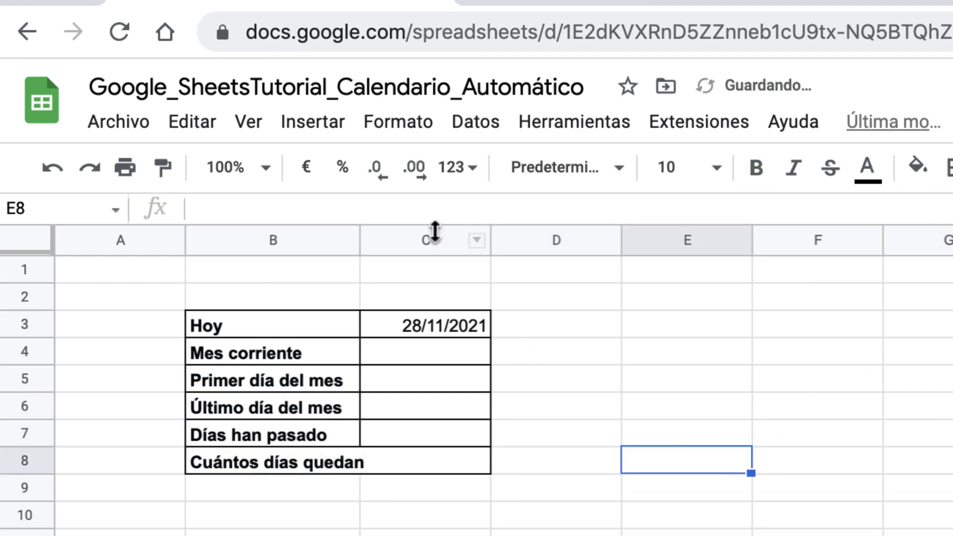
pyautogui.moveTo(358, 244); pyautogui.dragTo(368, 244)
pyautogui.click(564, 383)
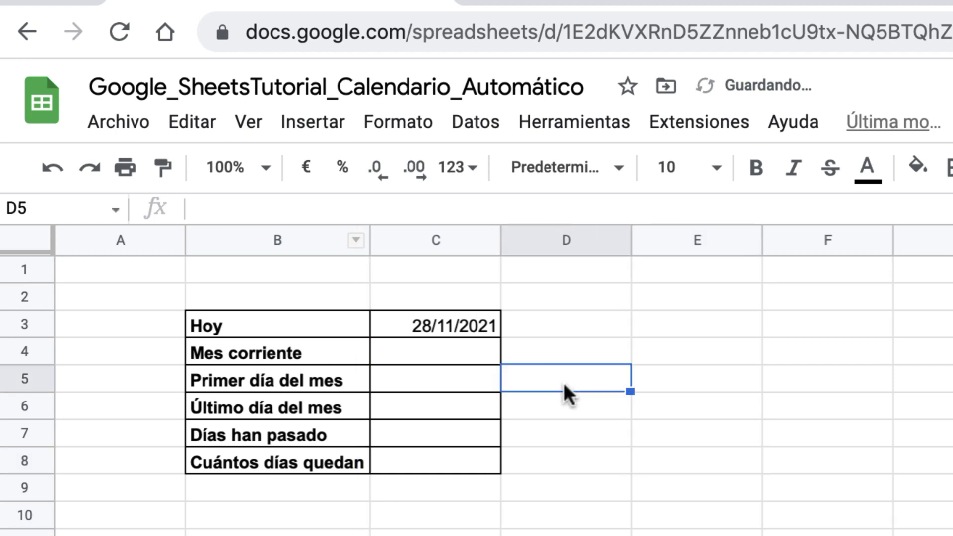
# Step: Enter 11 as the current month and 01/11/2021 as the first day in C4:C5
pyautogui.click(434, 327)
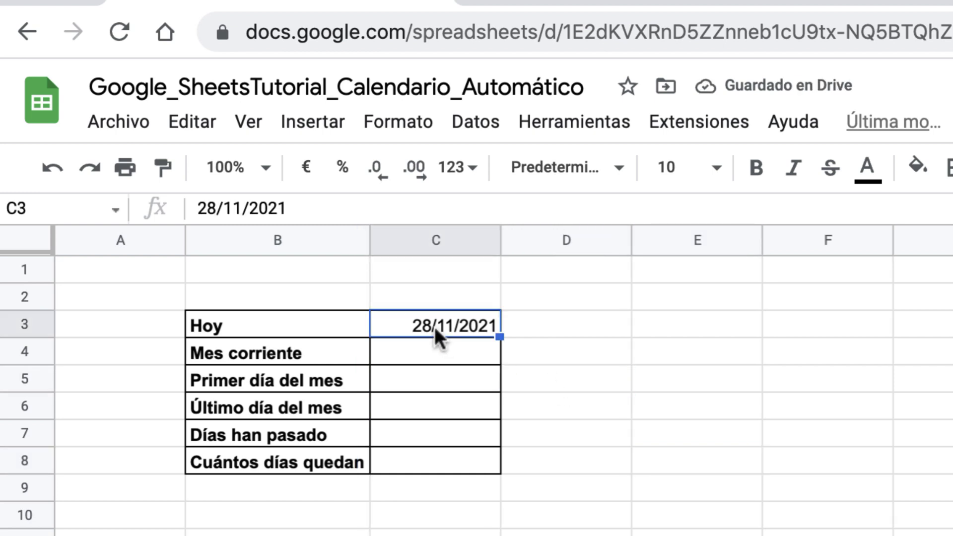
pyautogui.press('Down')
pyautogui.write('1')
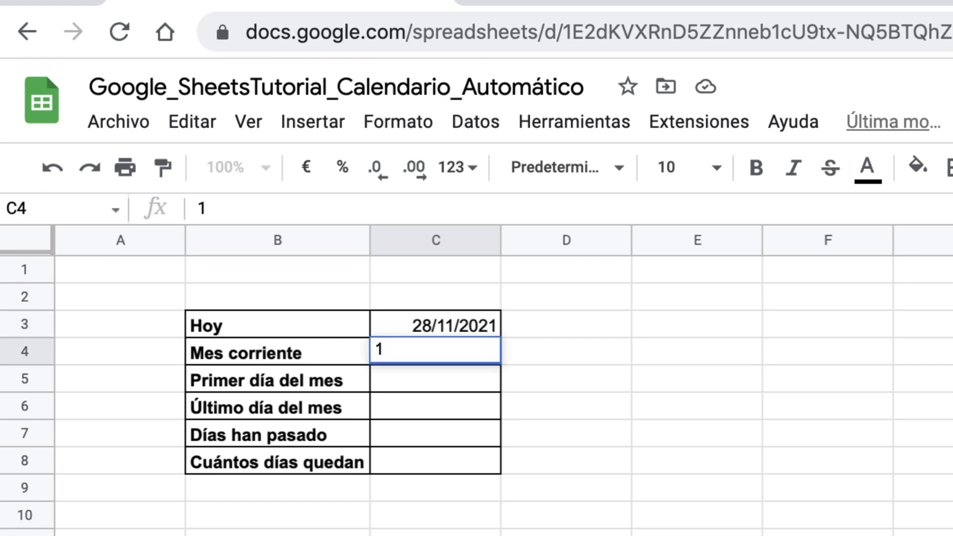
pyautogui.write('1')
pyautogui.press('Return')
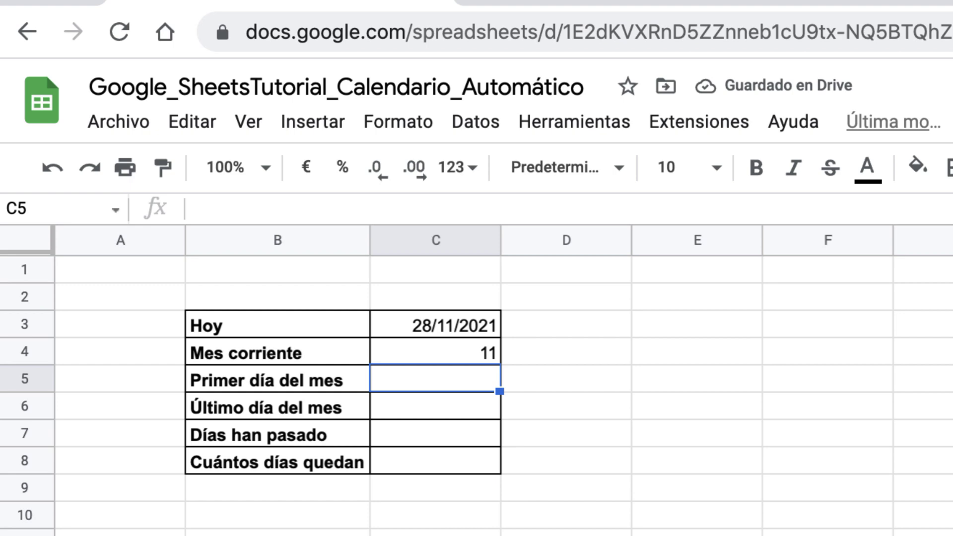
pyautogui.write('01/')
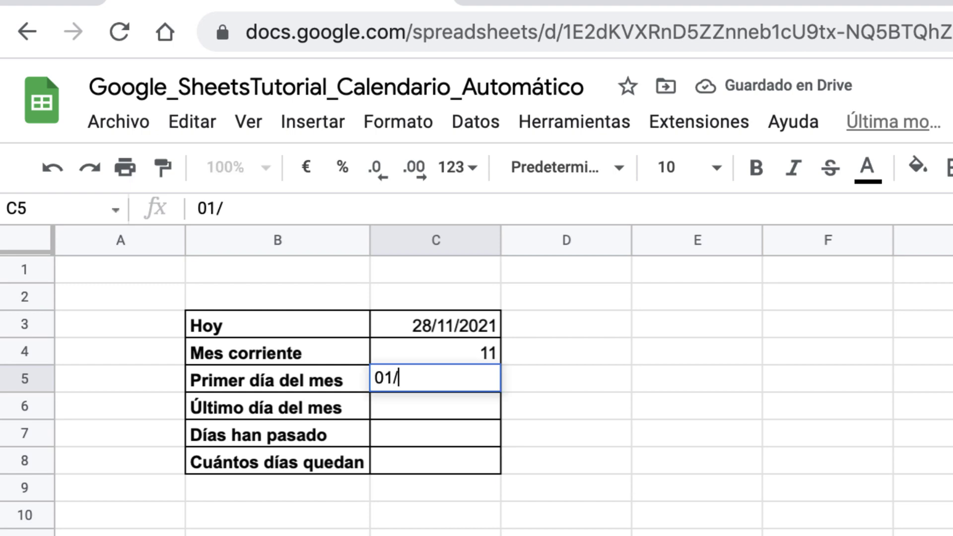
pyautogui.write('11/2021')
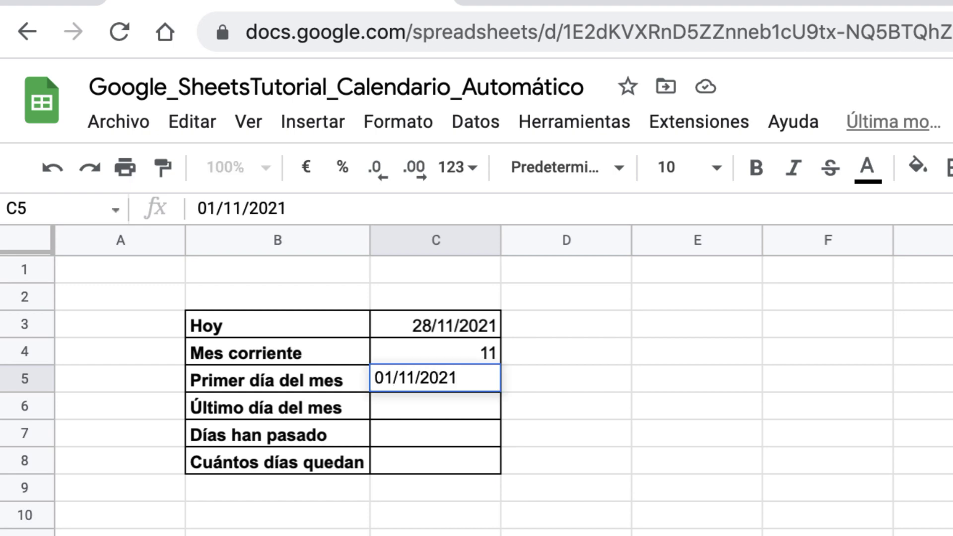
pyautogui.press('Return')
# Step: Enter 30/11/2021, 27 and 3 in C6:C8
pyautogui.write('3')
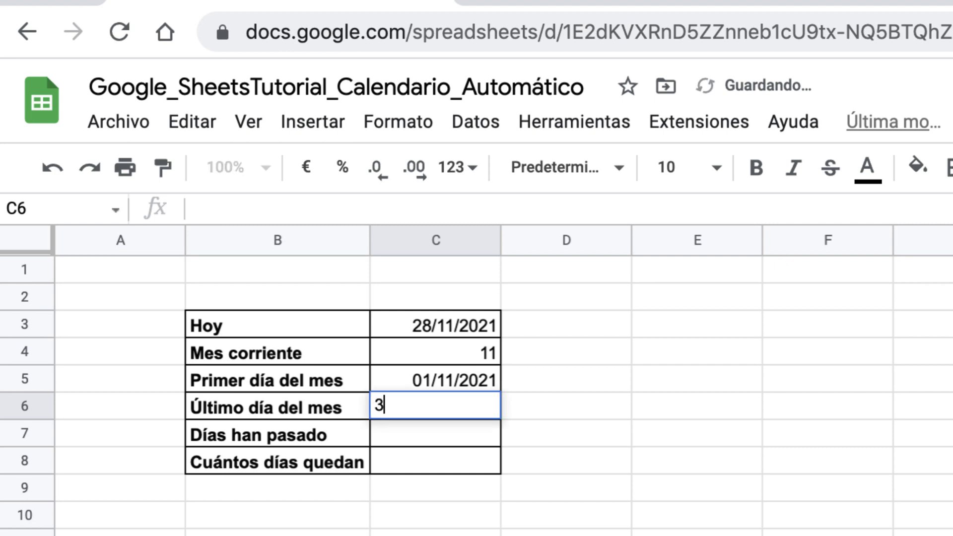
pyautogui.write('0/11/2021')
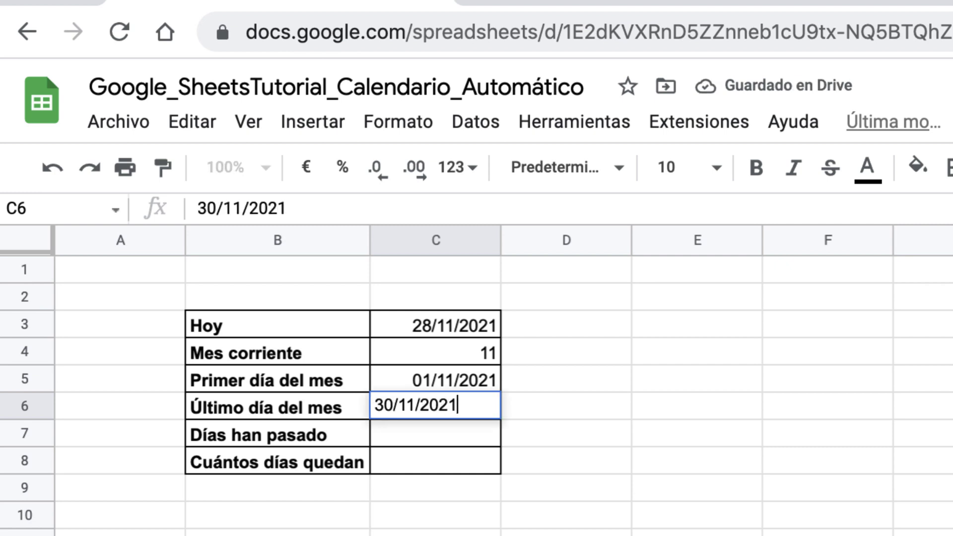
pyautogui.press('Return')
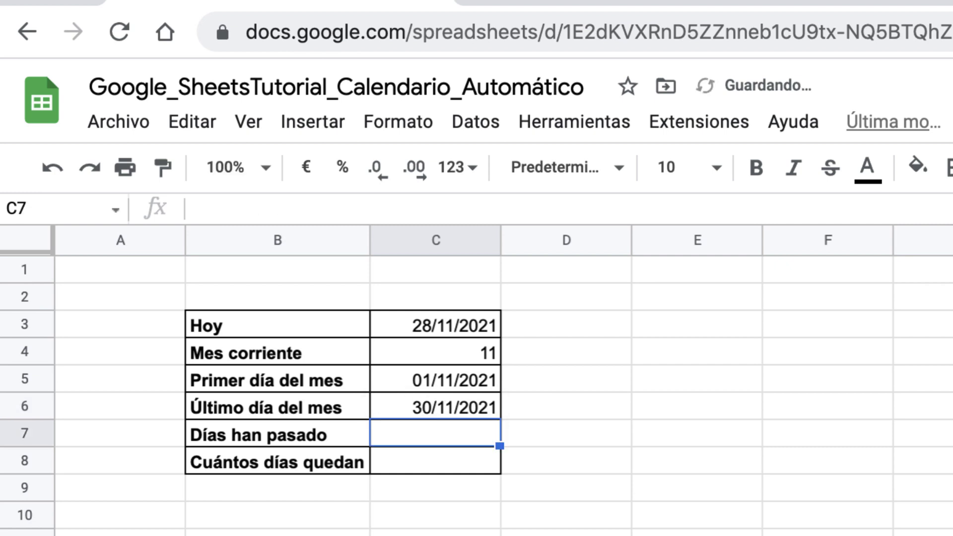
pyautogui.write('27')
pyautogui.press('Return')
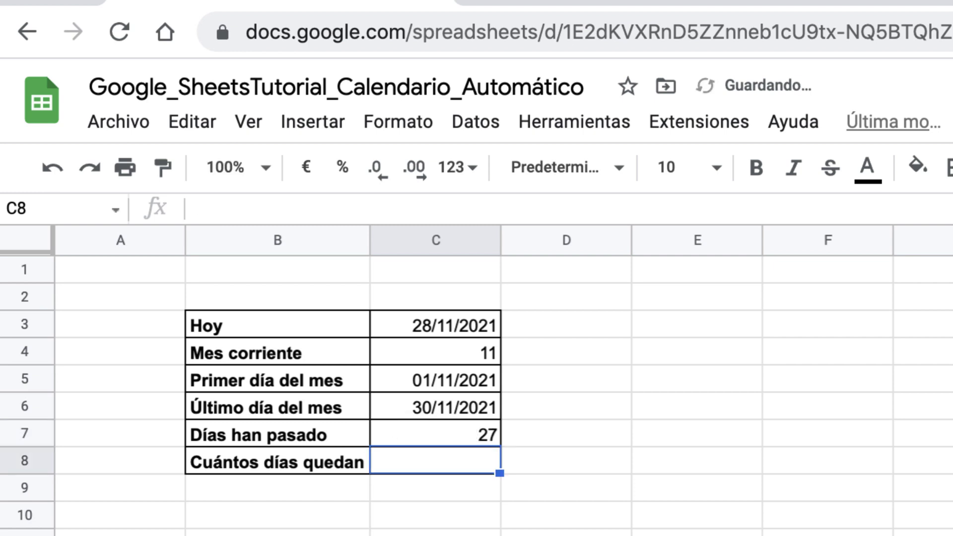
pyautogui.write('3')
pyautogui.press('Tab')
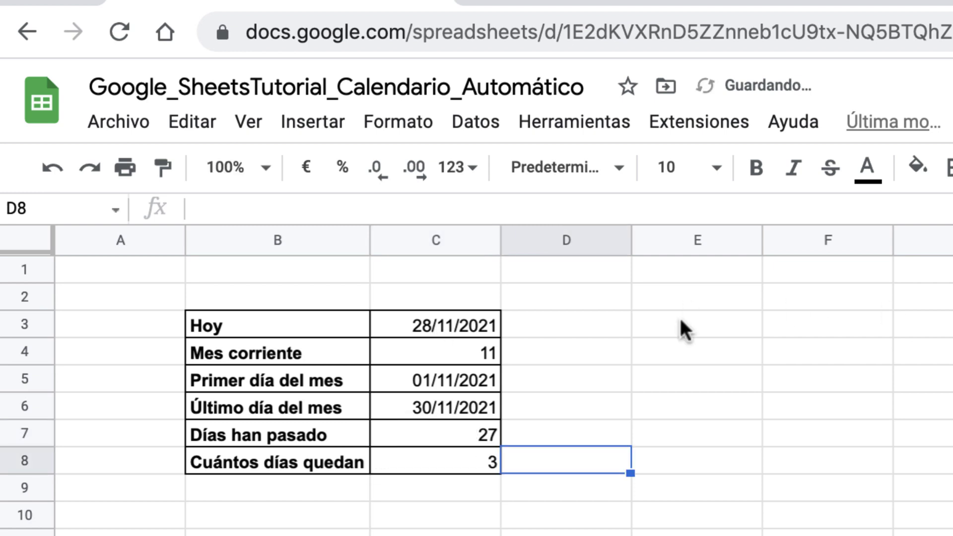
# Step: Add the column headers Mano in C2 and Formulado in D2
pyautogui.click(458, 308)
pyautogui.write('Mano')
pyautogui.press('Return')
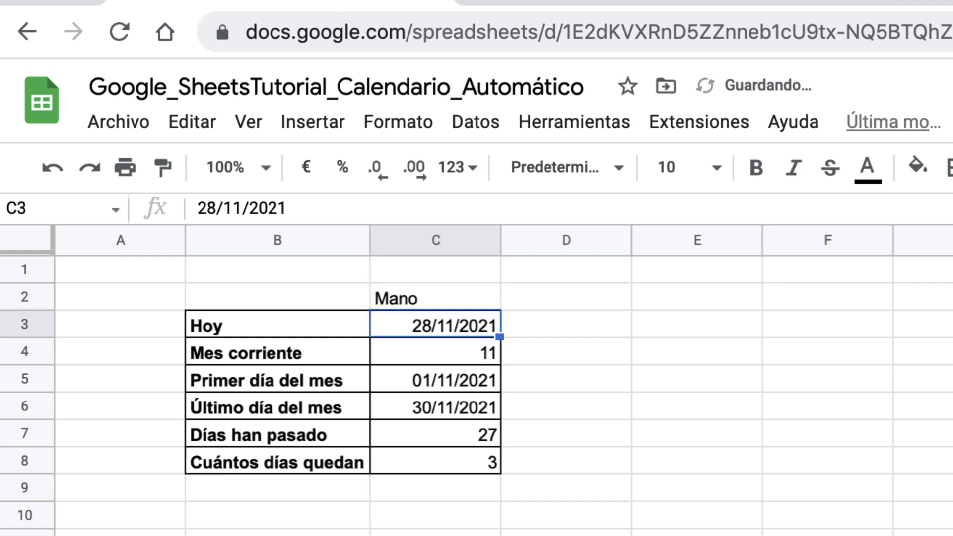
pyautogui.press('Down')
pyautogui.press('Down')
pyautogui.press('Down')
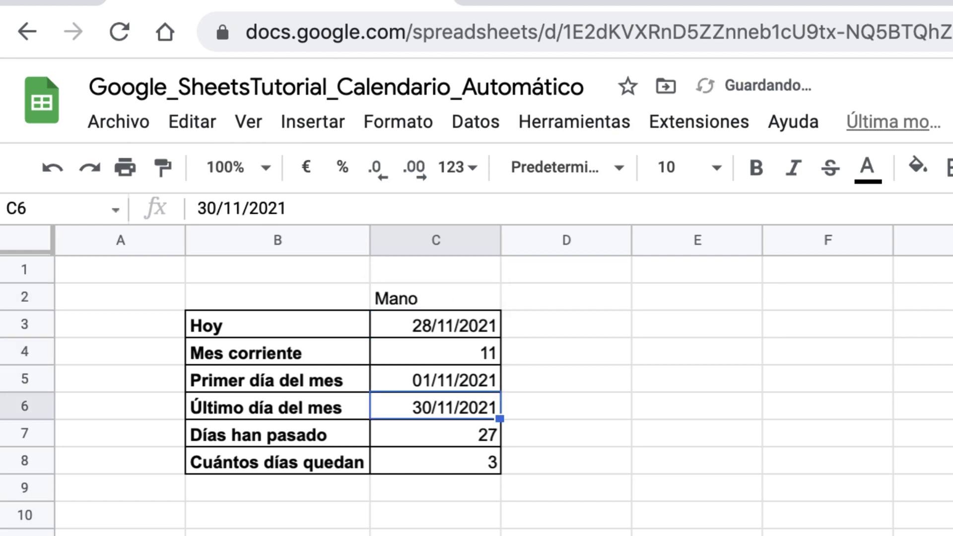
pyautogui.press('Down')
pyautogui.press('Down')
pyautogui.press('Right')
pyautogui.press('Up')
pyautogui.press('Up')
pyautogui.press('Up')
pyautogui.press('Up')
pyautogui.press('Up')
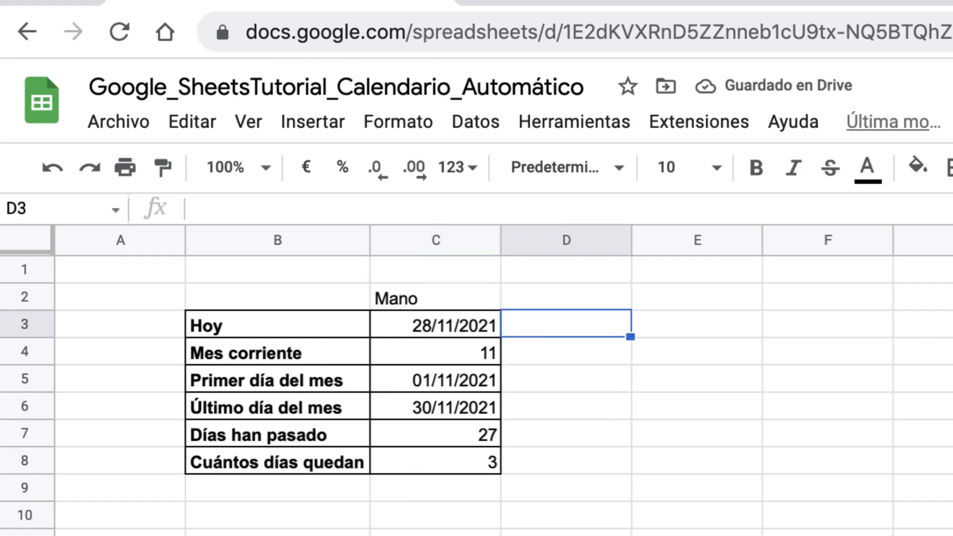
pyautogui.press('Up')
pyautogui.write('Formulado')
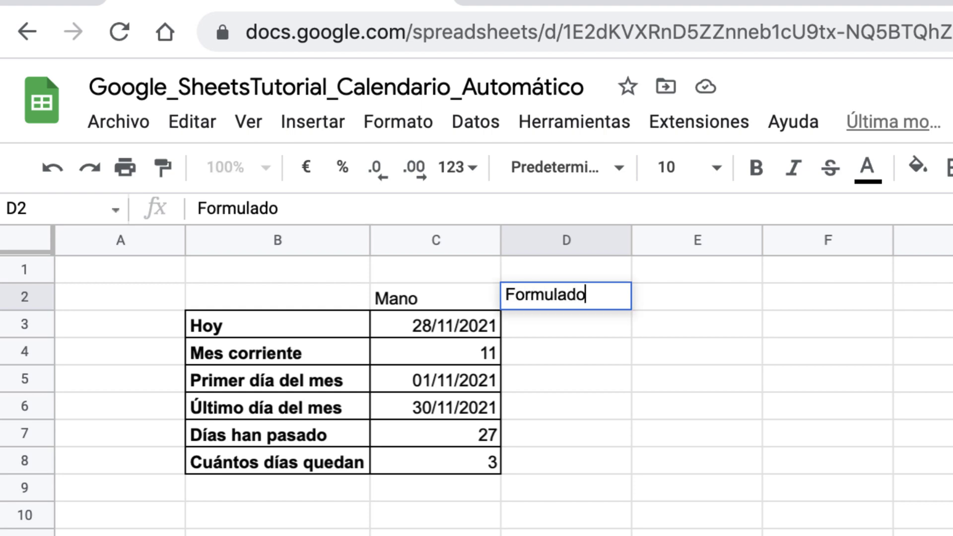
pyautogui.press('Return')
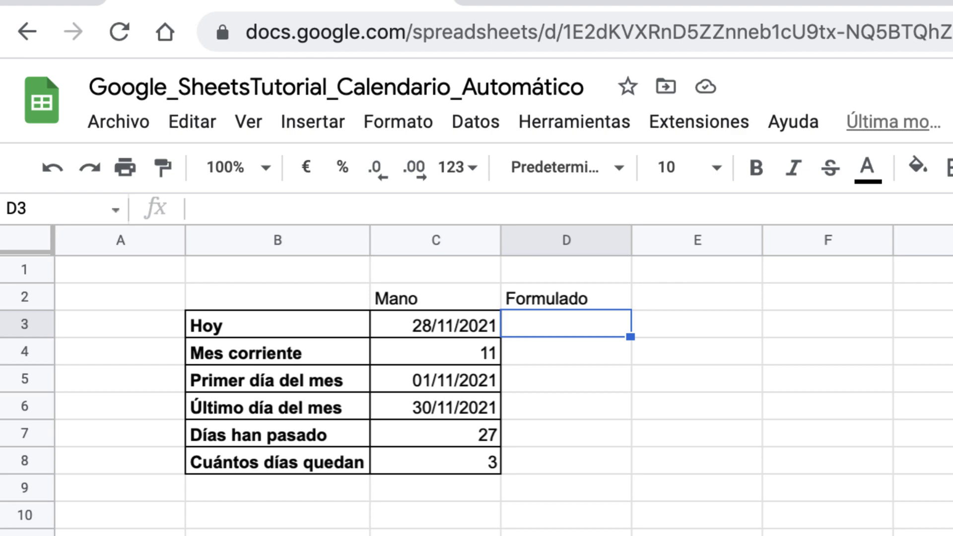
# Step: Enter =HOY() in D3 to show today's date 28/11/2021, comparing it with C3
pyautogui.write('=')
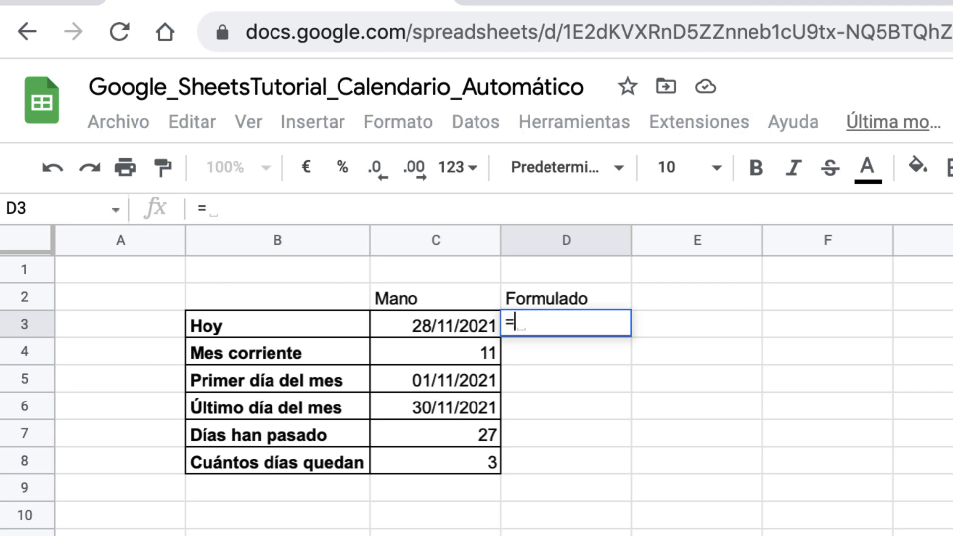
pyautogui.write('toda')
pyautogui.press('BackSpace')
pyautogui.press('BackSpace')
pyautogui.press('BackSpace')
pyautogui.press('BackSpace')
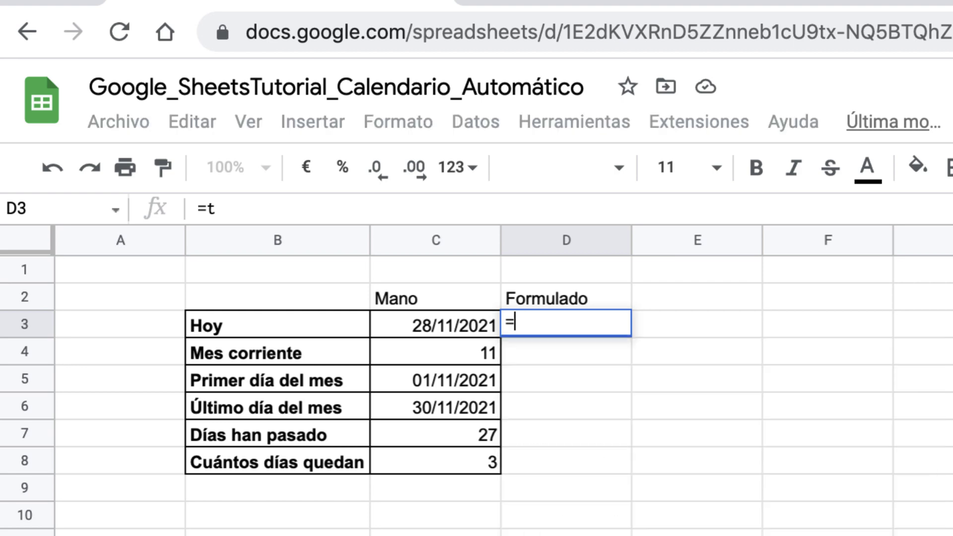
pyautogui.write('ho')
pyautogui.press('Tab')
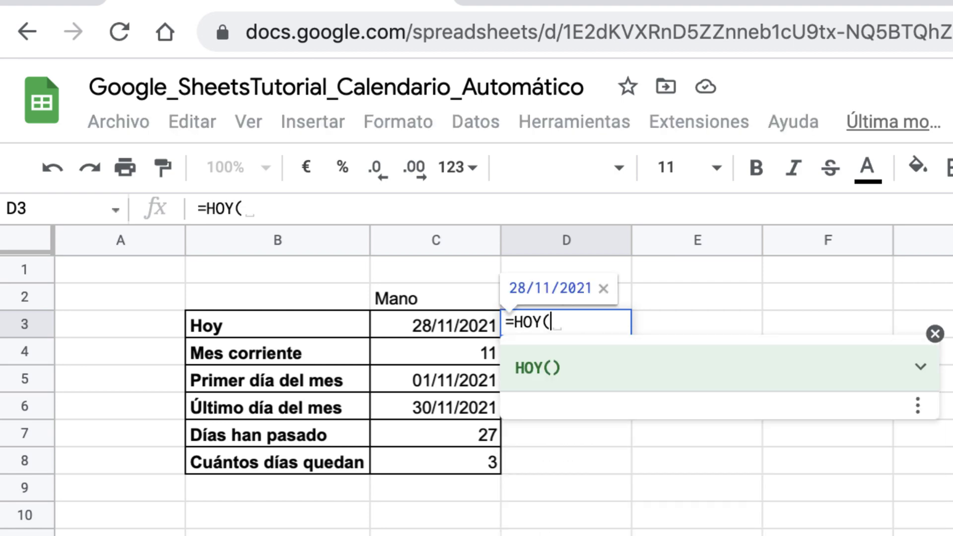
pyautogui.write(')')
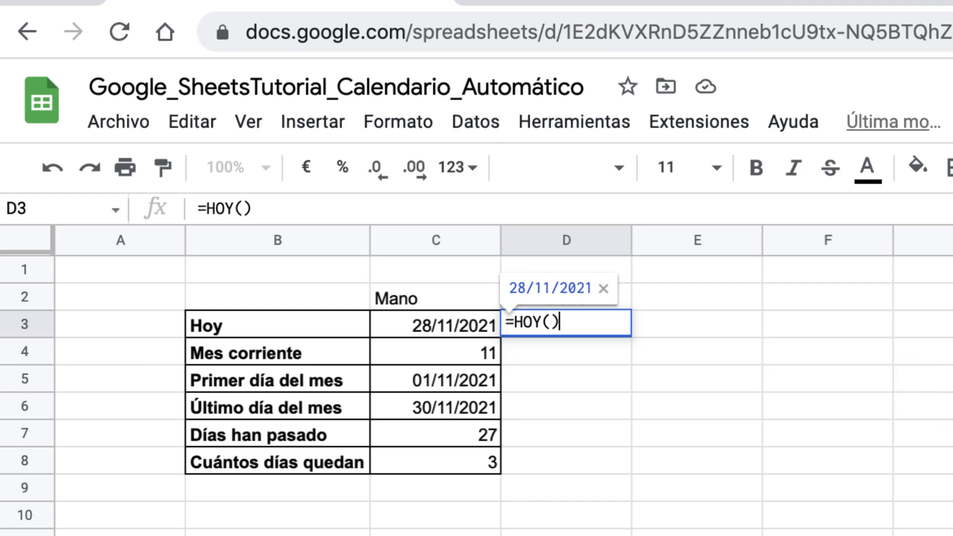
pyautogui.press('Return')
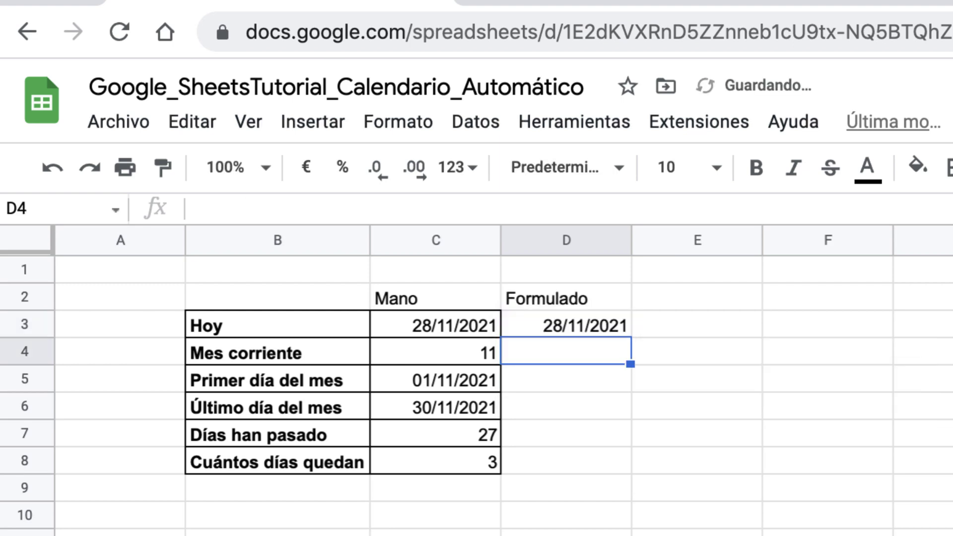
pyautogui.click(566, 324)
pyautogui.click(435, 324)
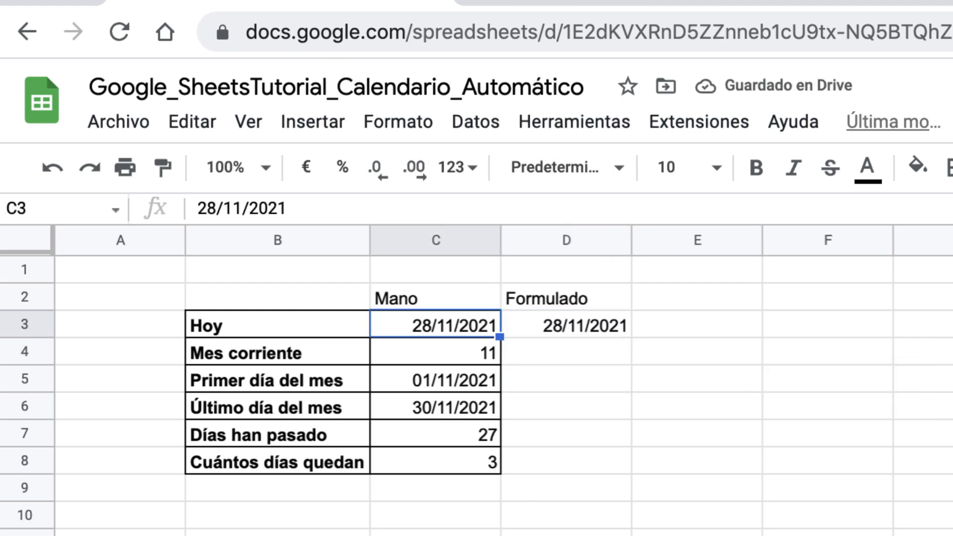
pyautogui.click(566, 324)
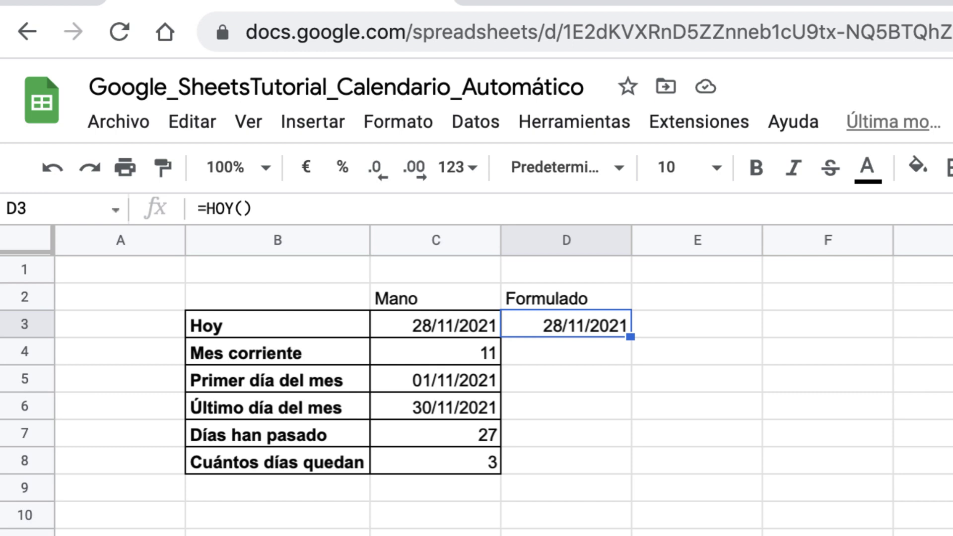
pyautogui.click(566, 351)
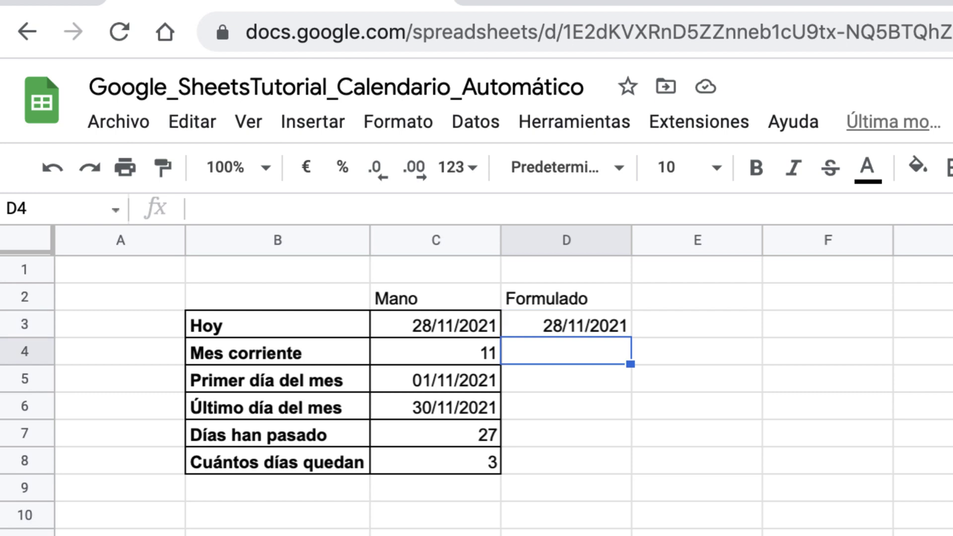
# Step: Enter =MES(HOY()) in D4 so it returns the current month, 11
pyautogui.write('=m')
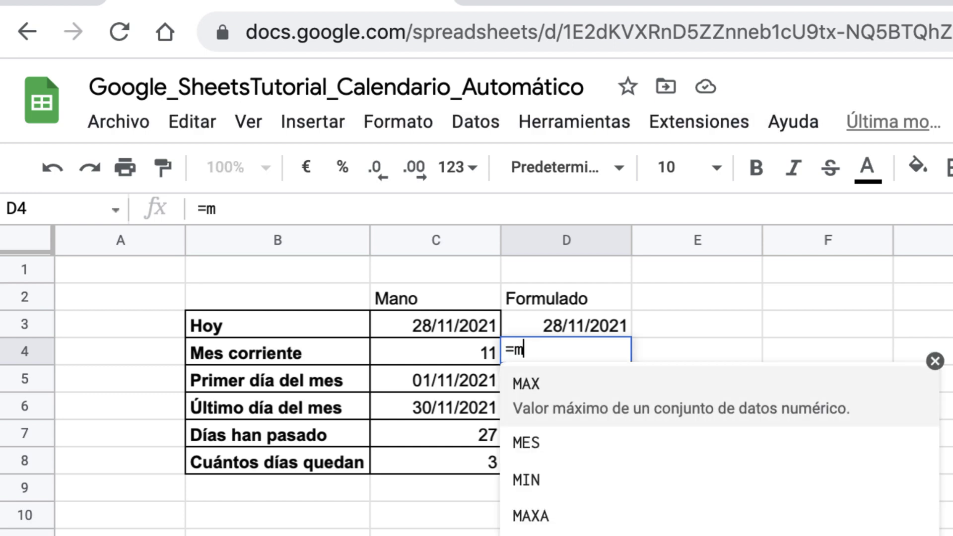
pyautogui.write('es')
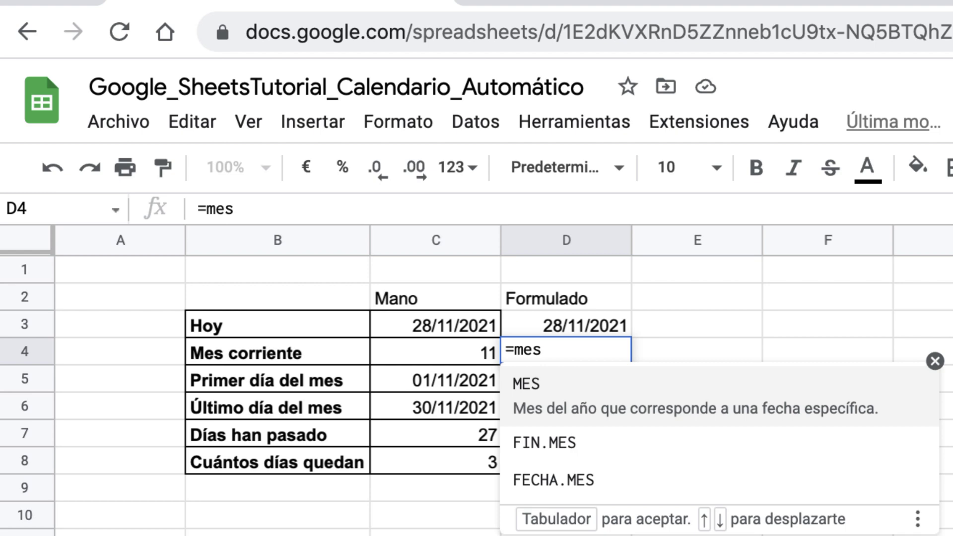
pyautogui.press('Tab')
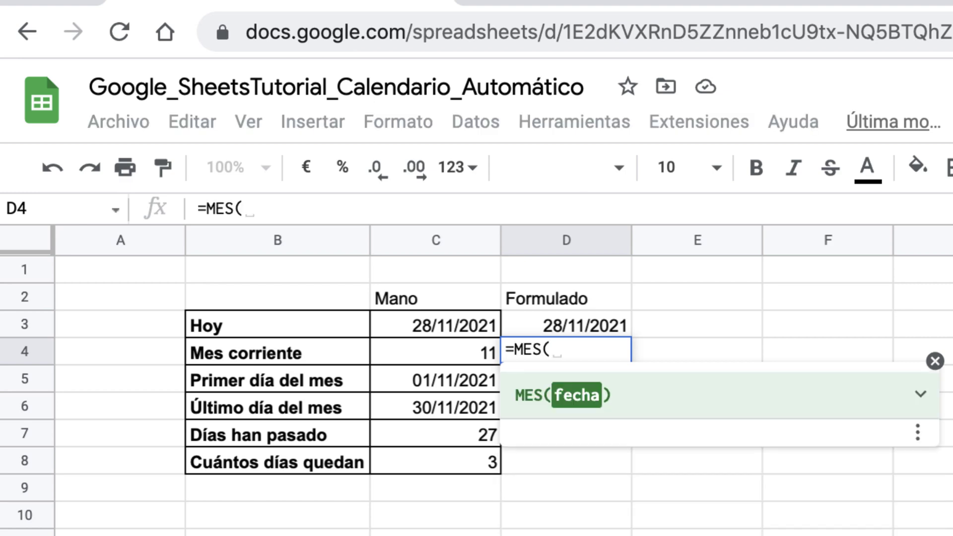
pyautogui.write('hoy(')
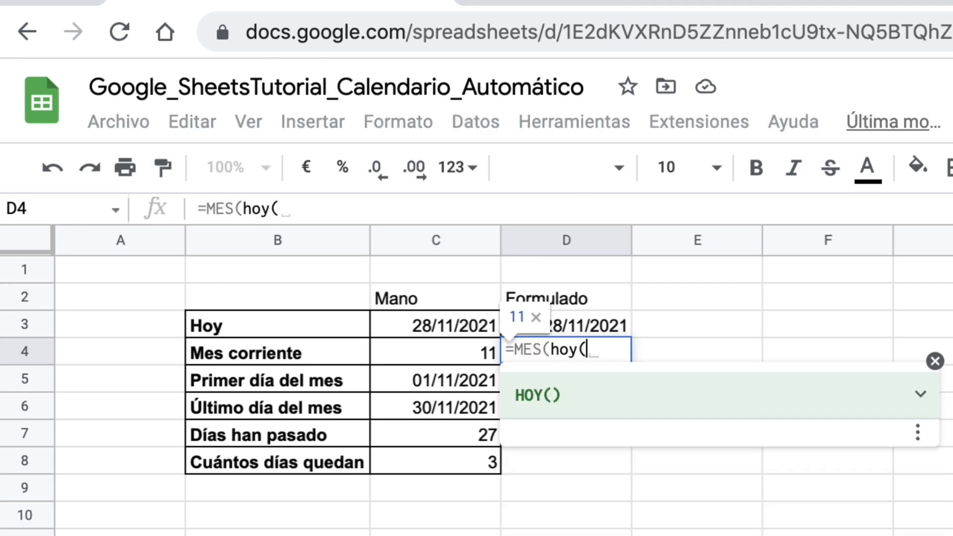
pyautogui.write('))')
pyautogui.press('Return')
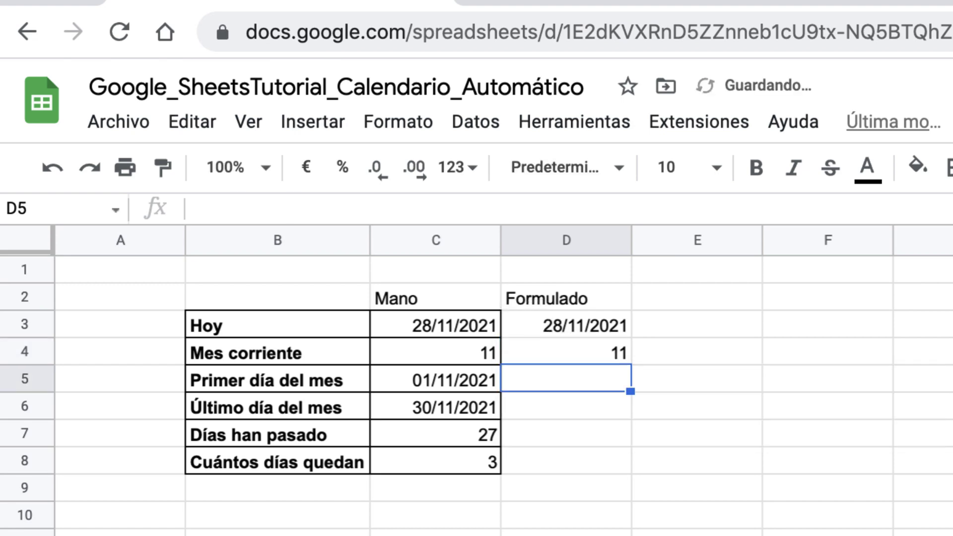
pyautogui.click(566, 351)
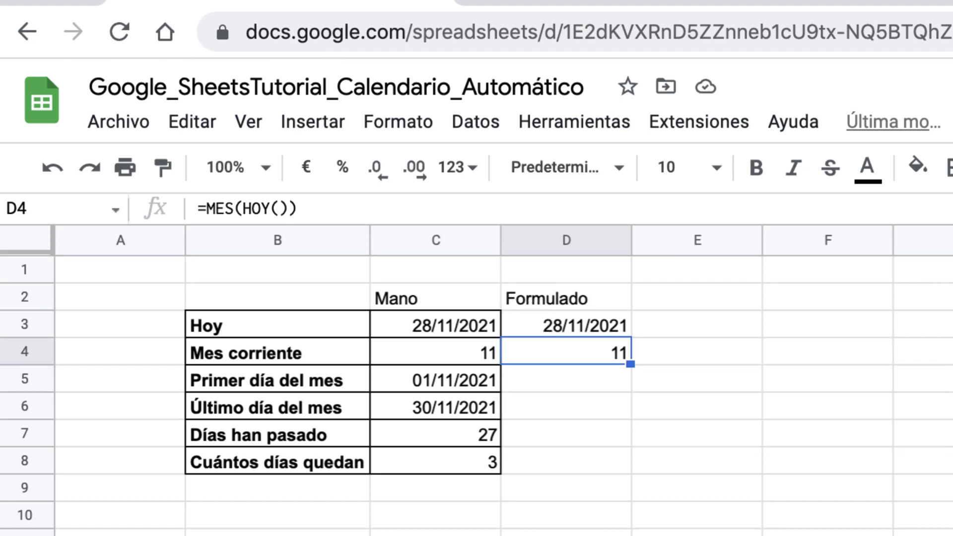
pyautogui.click(566, 379)
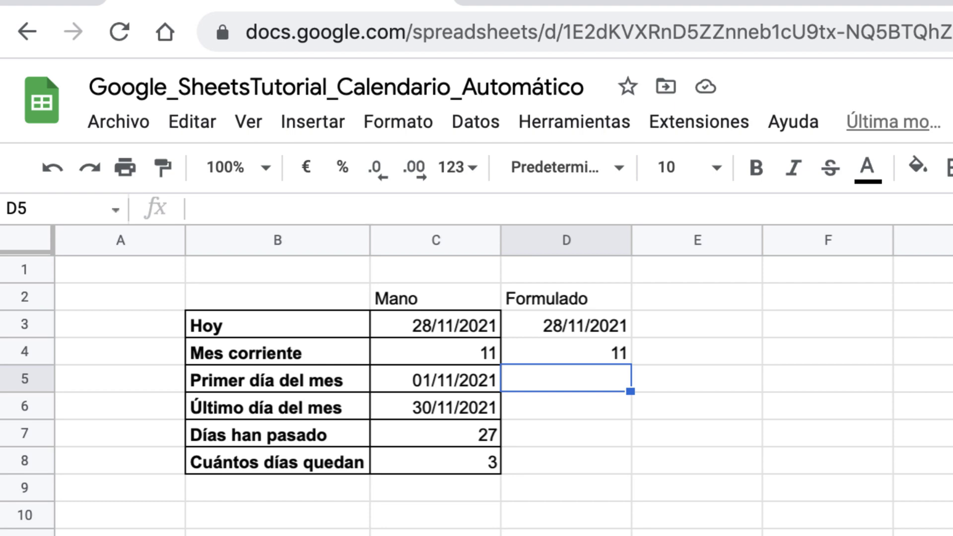
# Step: In D6, review the FIN.MES and FECHA.MES function suggestions
pyautogui.click(565, 405)
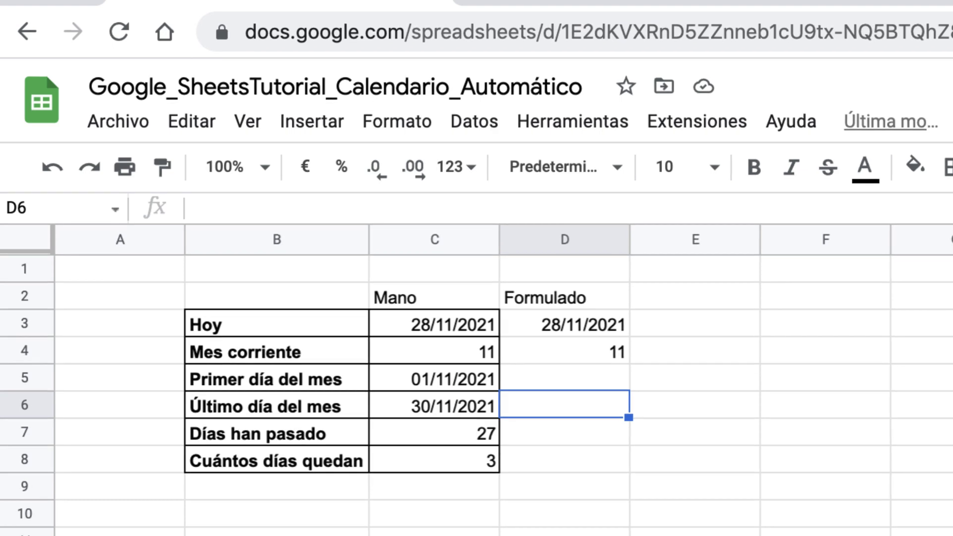
pyautogui.write('=')
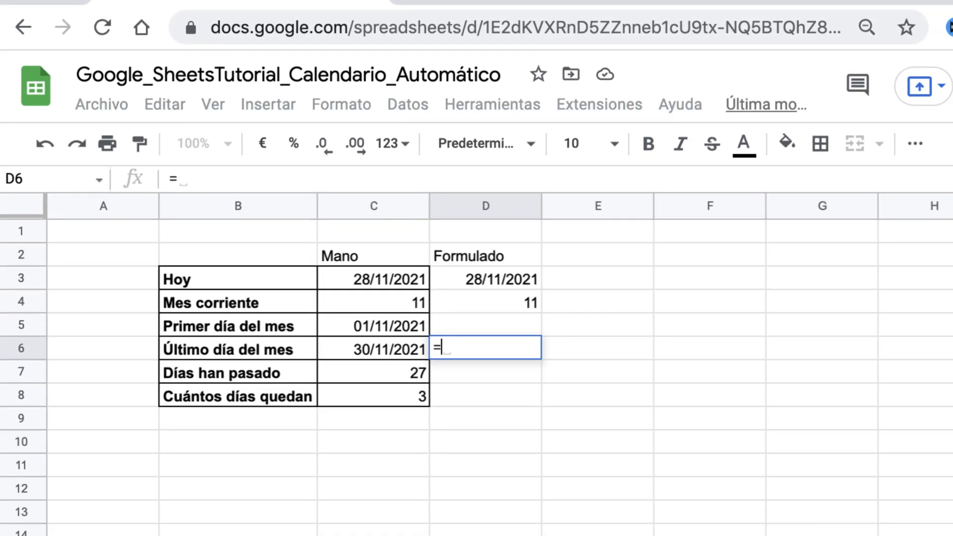
pyautogui.write('fin')
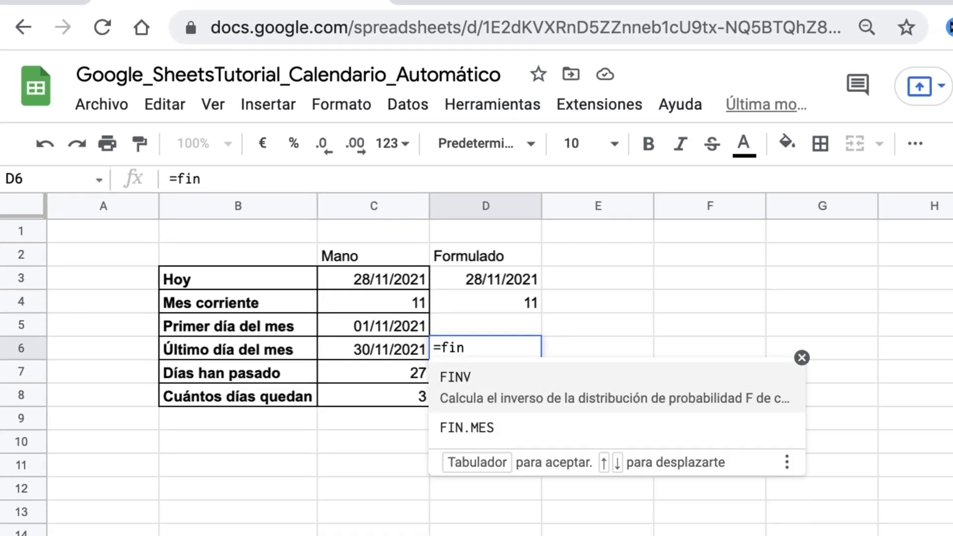
pyautogui.press('Down')
pyautogui.press('BackSpace')
pyautogui.press('BackSpace')
pyautogui.press('BackSpace')
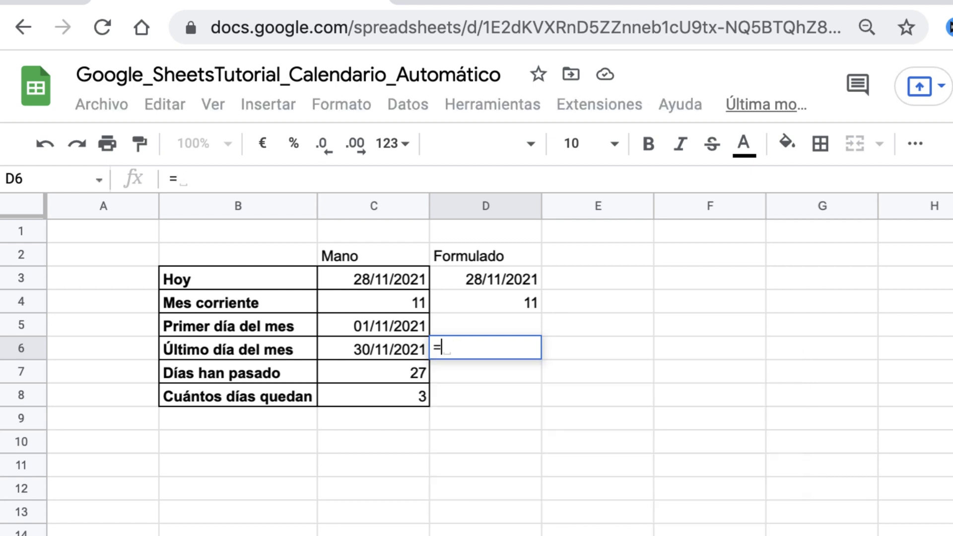
pyautogui.write('ini')
pyautogui.press('BackSpace')
pyautogui.press('BackSpace')
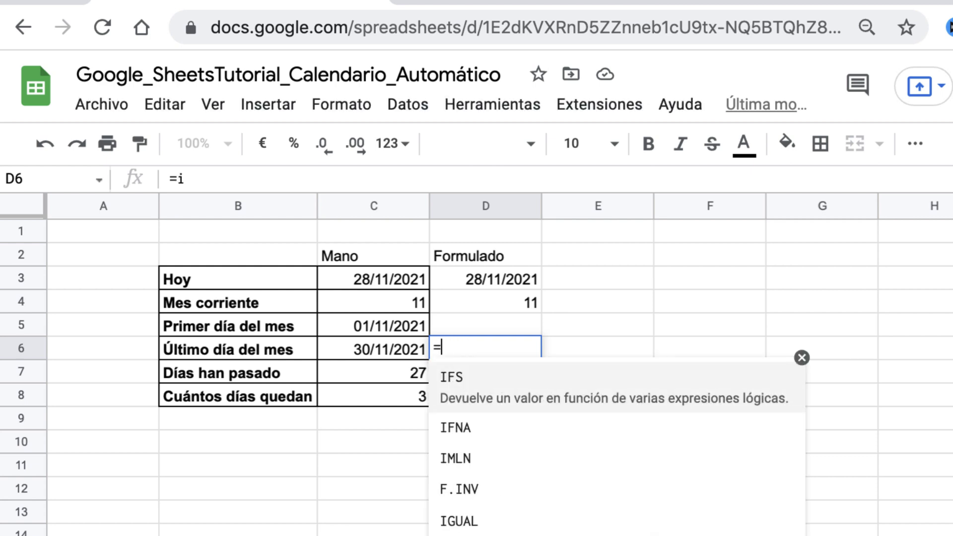
pyautogui.press('BackSpace')
pyautogui.write('mes')
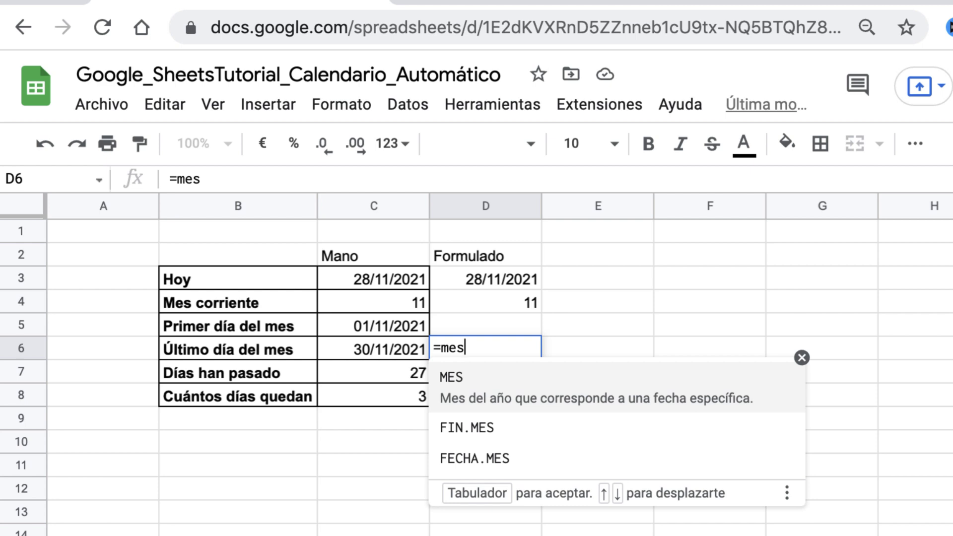
pyautogui.press('Down')
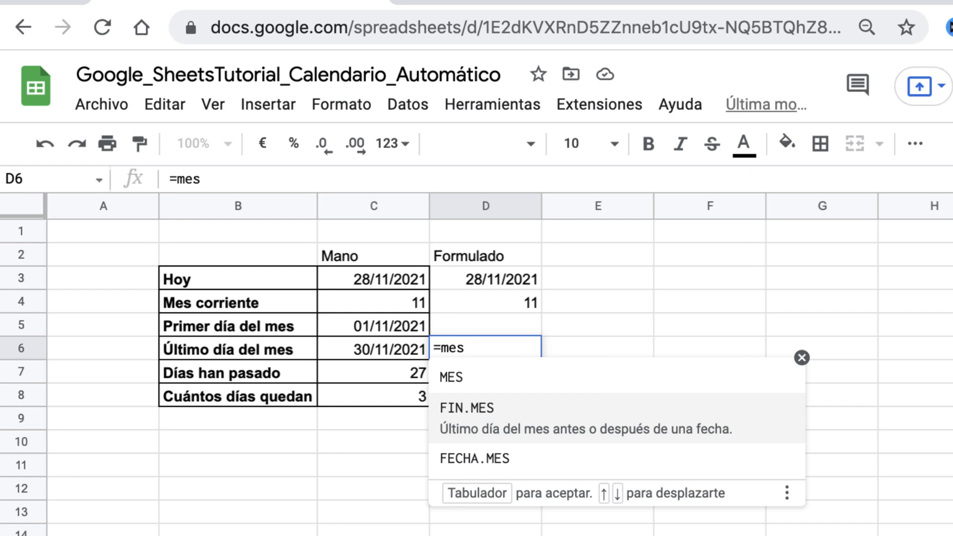
pyautogui.press('Down')
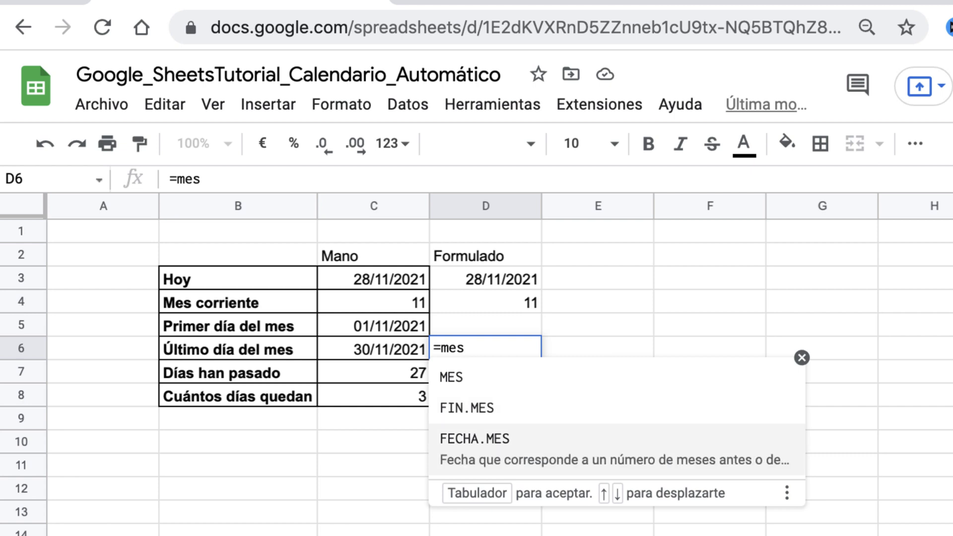
pyautogui.press('Up')
# Step: Complete D6 as =FIN.MES(HOY();0), showing the last day 30/11/2021
pyautogui.press('Tab')
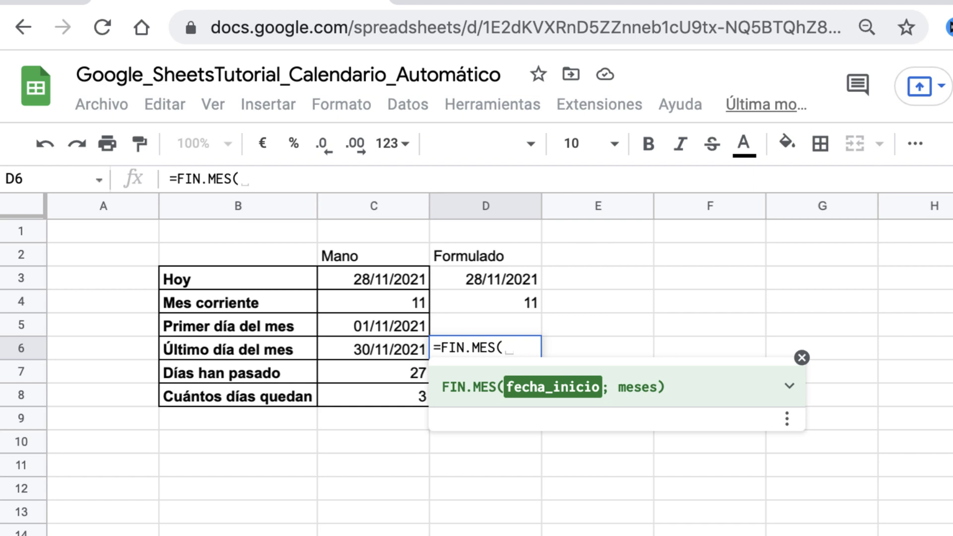
pyautogui.write('hoy()')
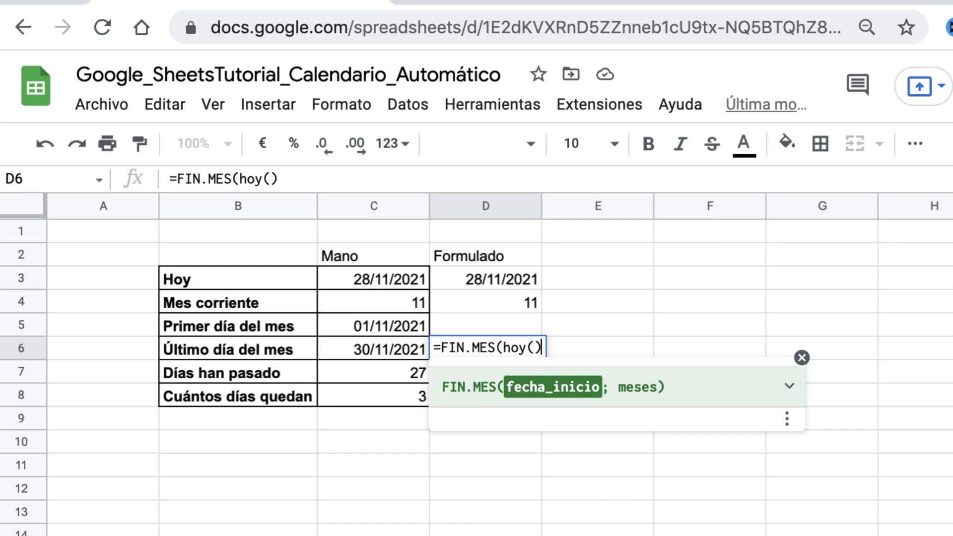
pyautogui.write(';')
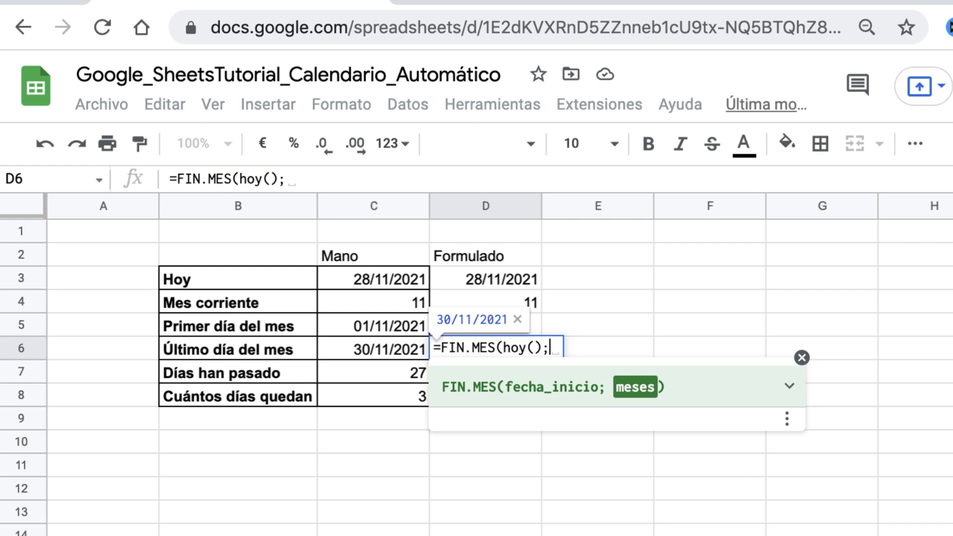
pyautogui.write('0')
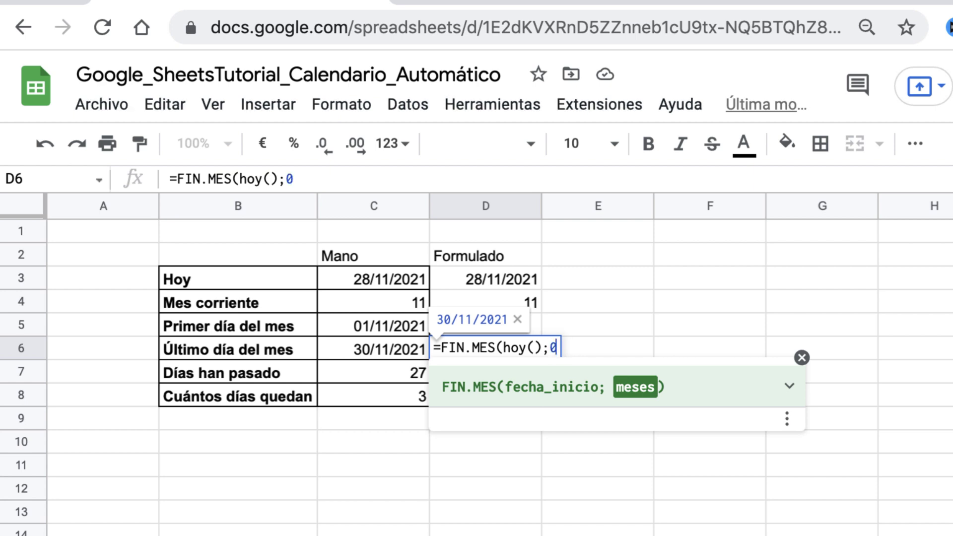
pyautogui.write(')')
pyautogui.press('Return')
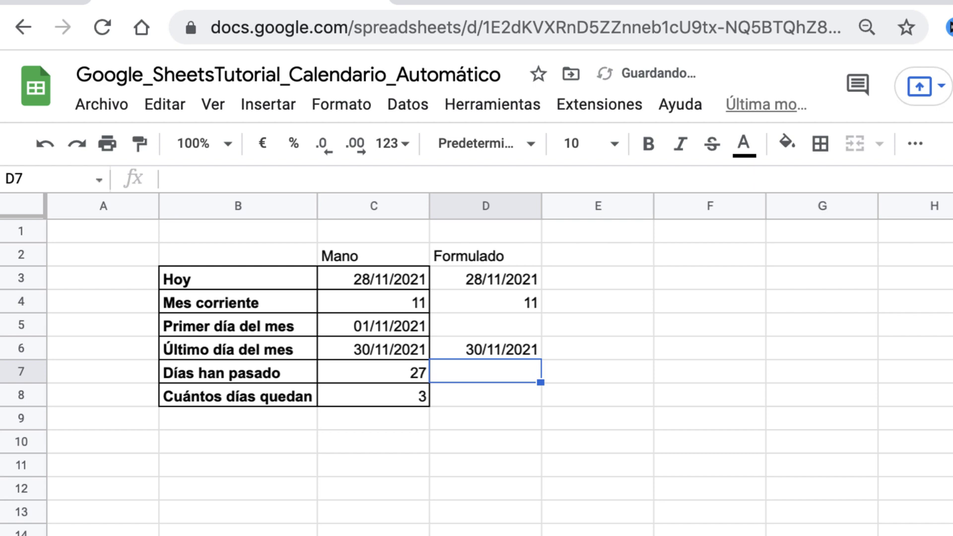
pyautogui.click(486, 349)
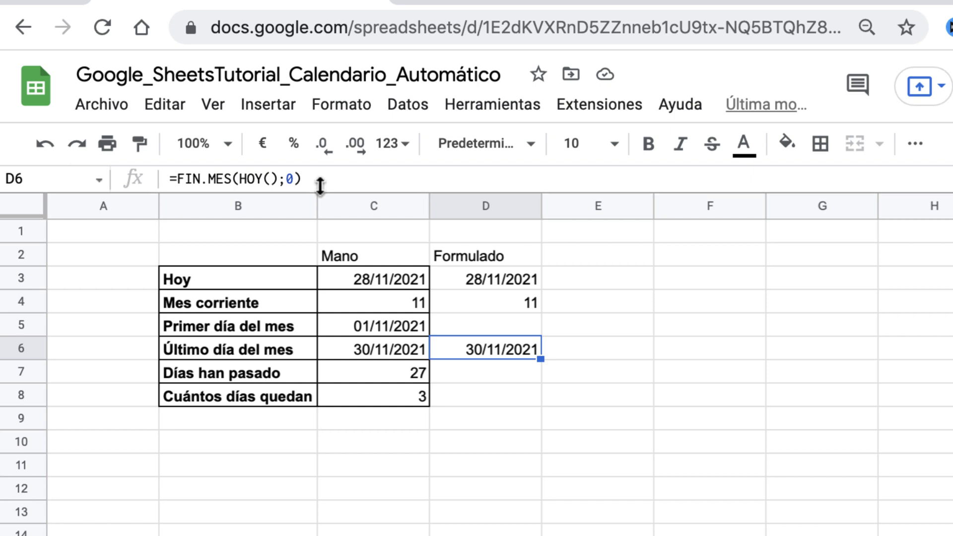
pyautogui.click(292, 180)
pyautogui.press('BackSpace')
pyautogui.write('1')
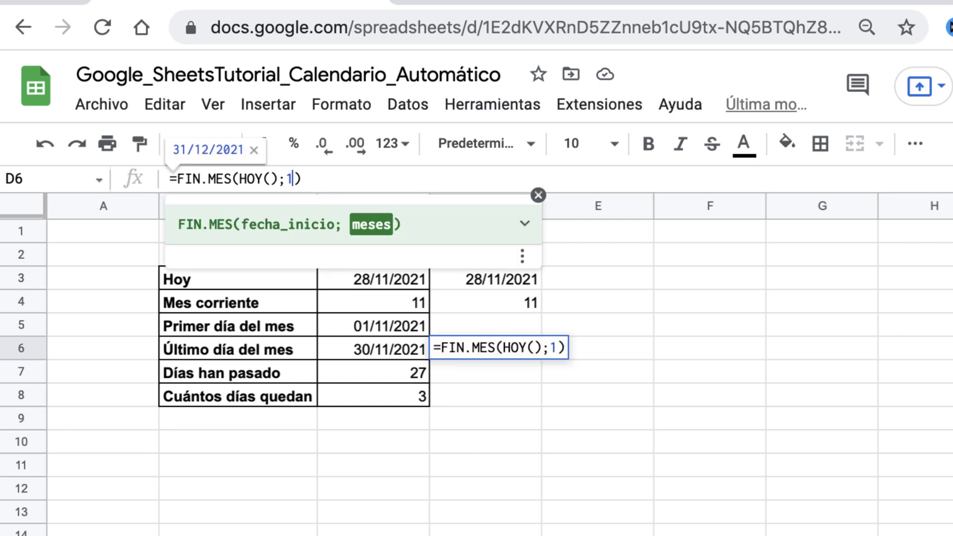
pyautogui.press('BackSpace')
pyautogui.write('2')
pyautogui.press('BackSpace')
pyautogui.write('3')
pyautogui.press('BackSpace')
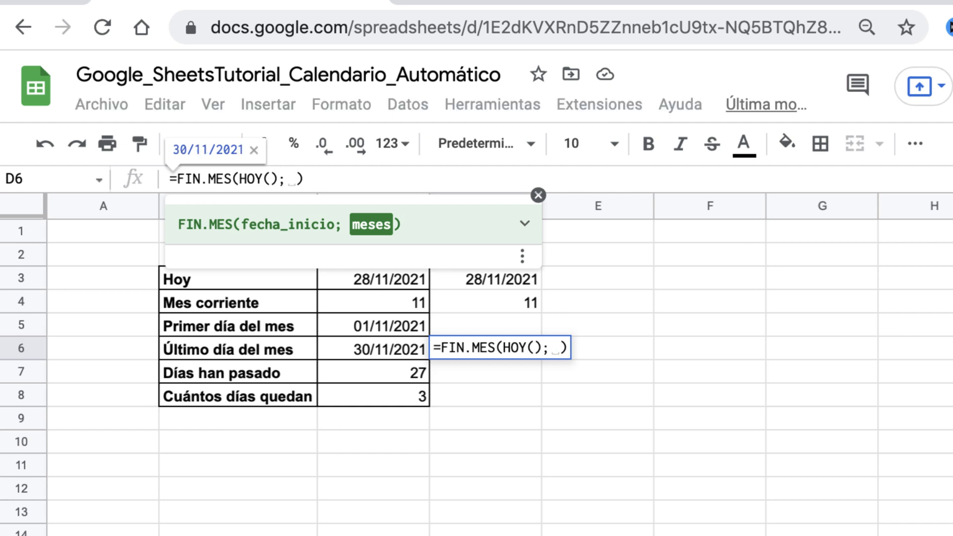
pyautogui.write('0')
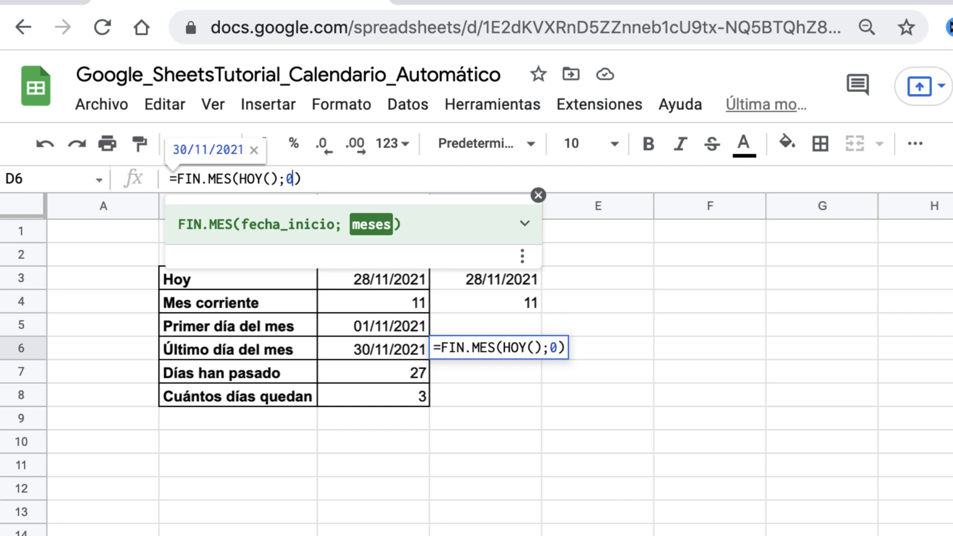
pyautogui.press('Return')
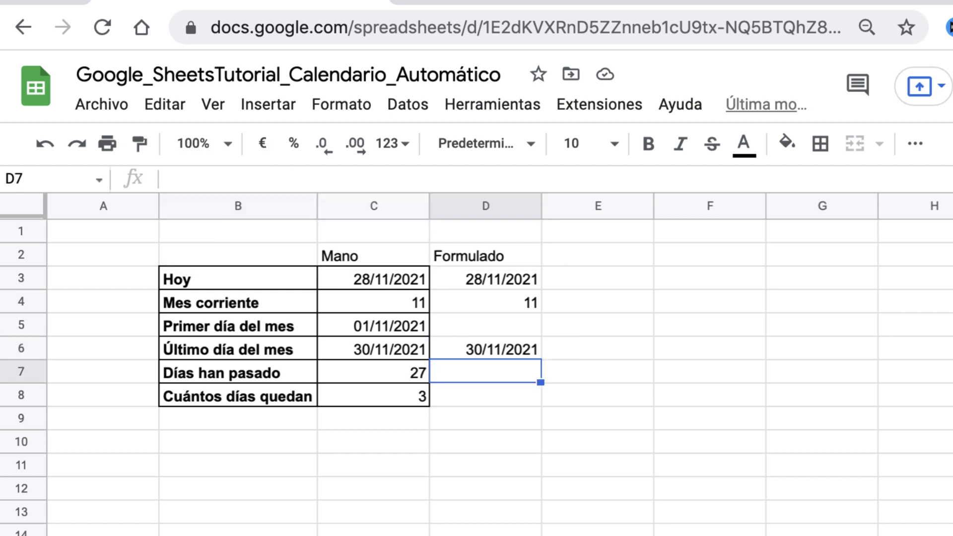
pyautogui.press('Up')
pyautogui.press('Up')
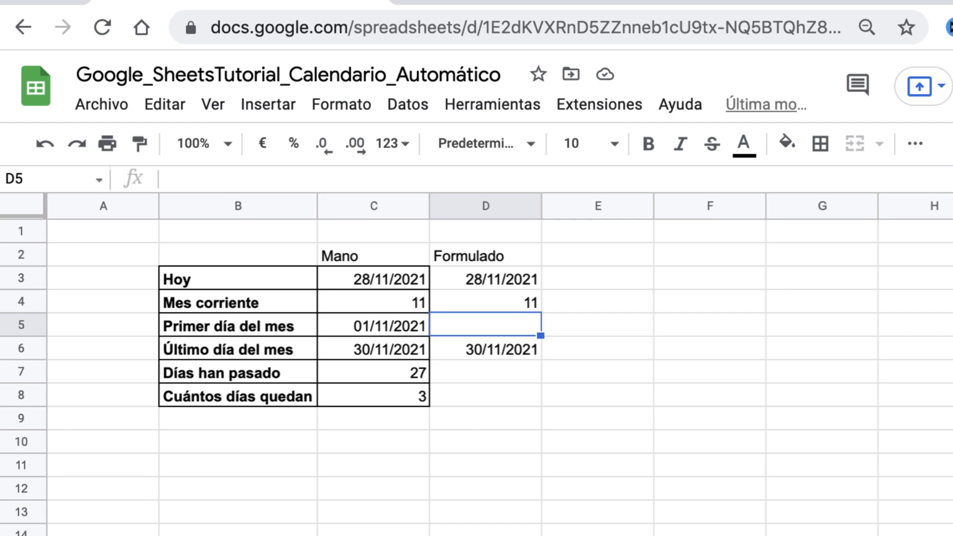
# Step: Enter =FIN.MES(HOY();-1)+1 in D5 to show the month's first day, 1/11/2021
pyautogui.write('=')
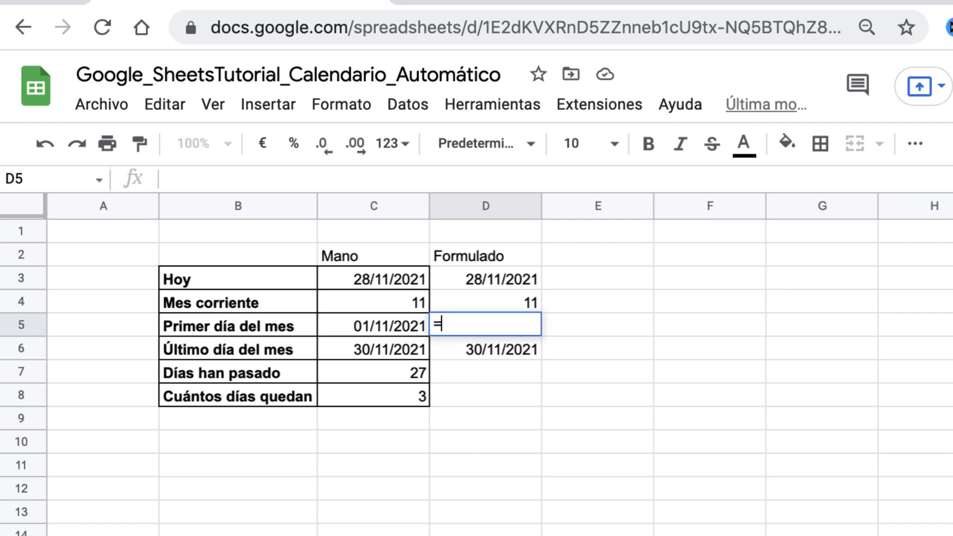
pyautogui.write('fin')
pyautogui.press('Down')
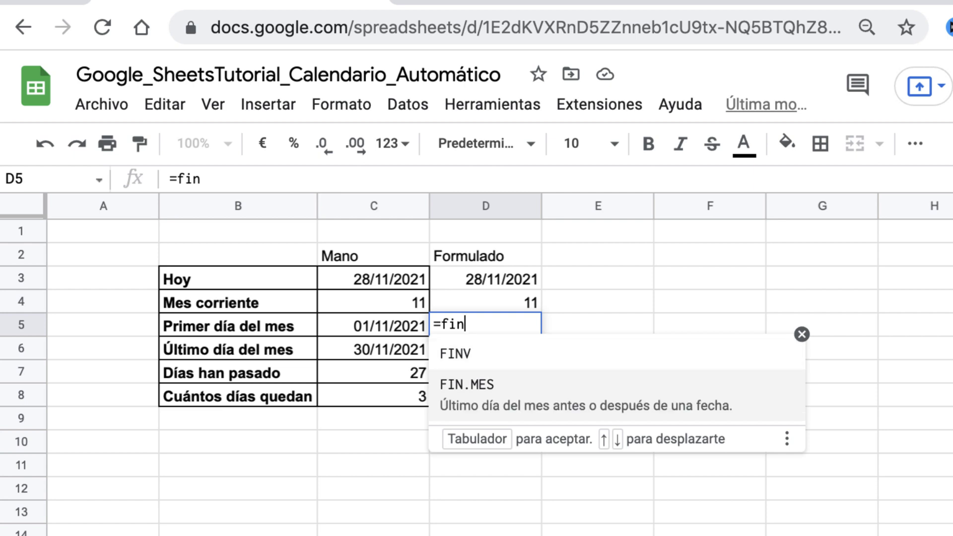
pyautogui.press('Tab')
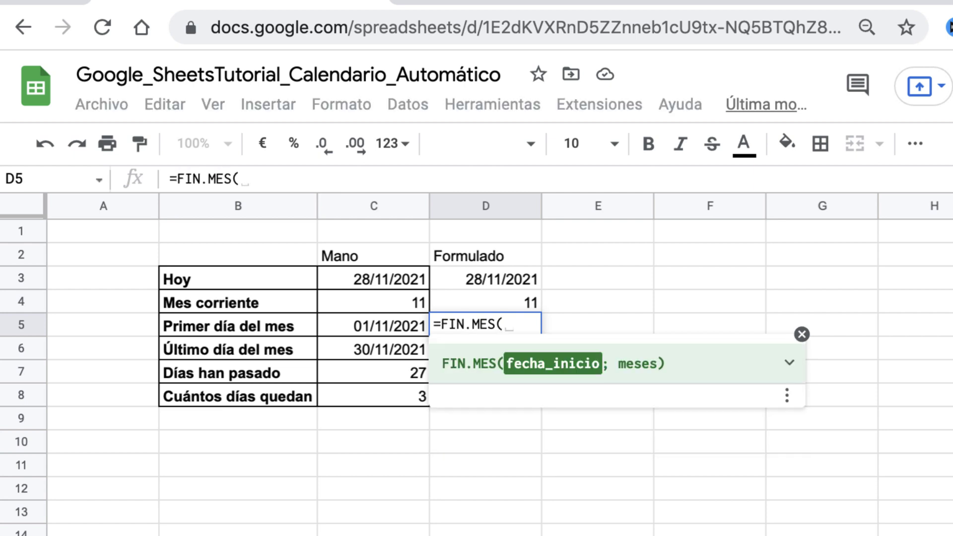
pyautogui.write('hoy()')
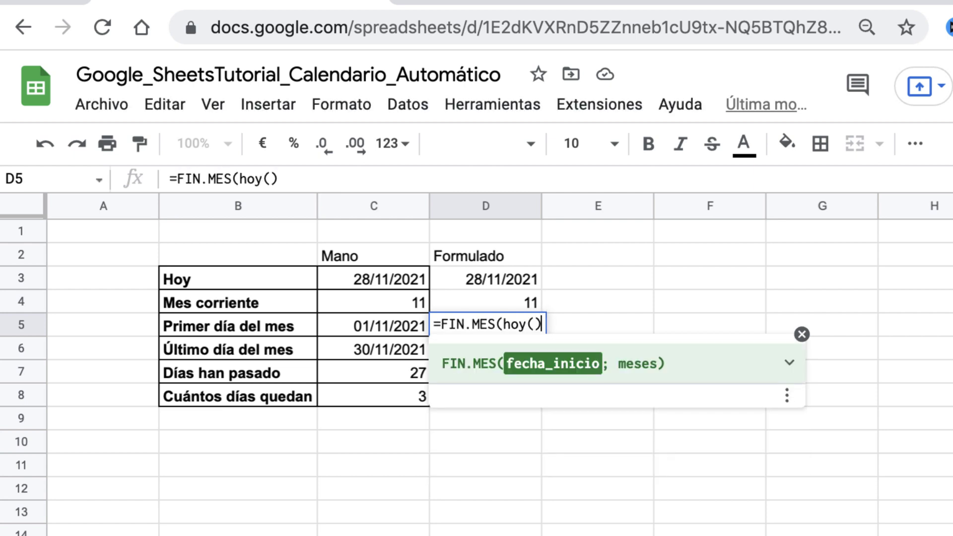
pyautogui.write(';')
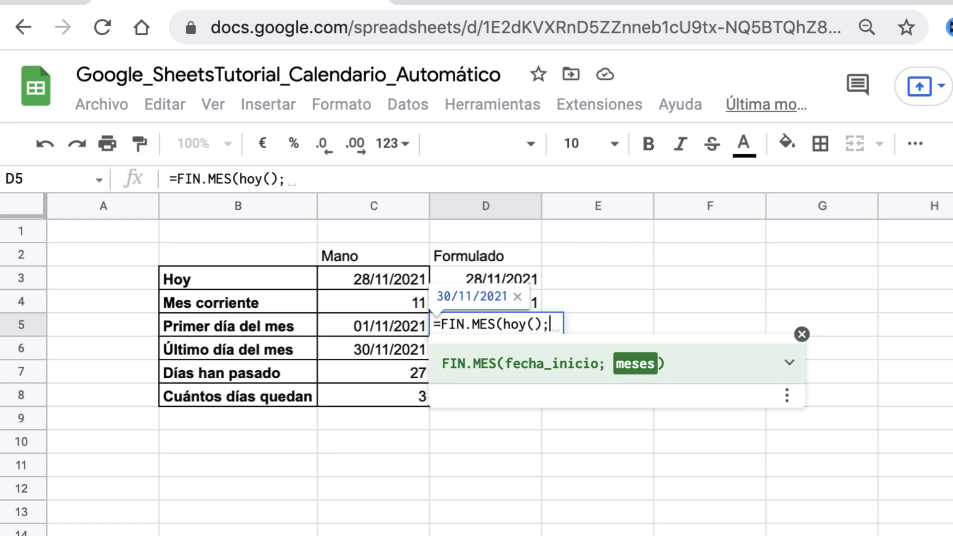
pyautogui.write('0')
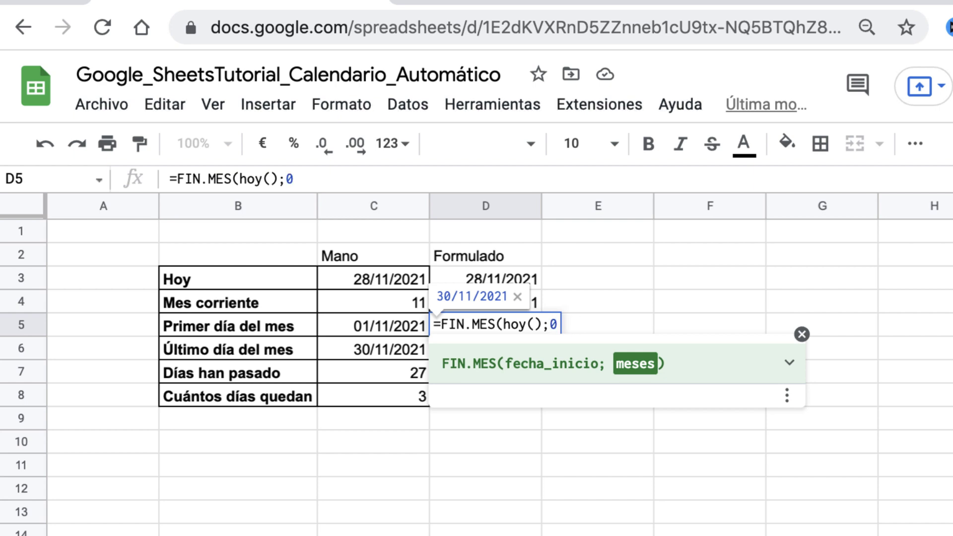
pyautogui.press('BackSpace')
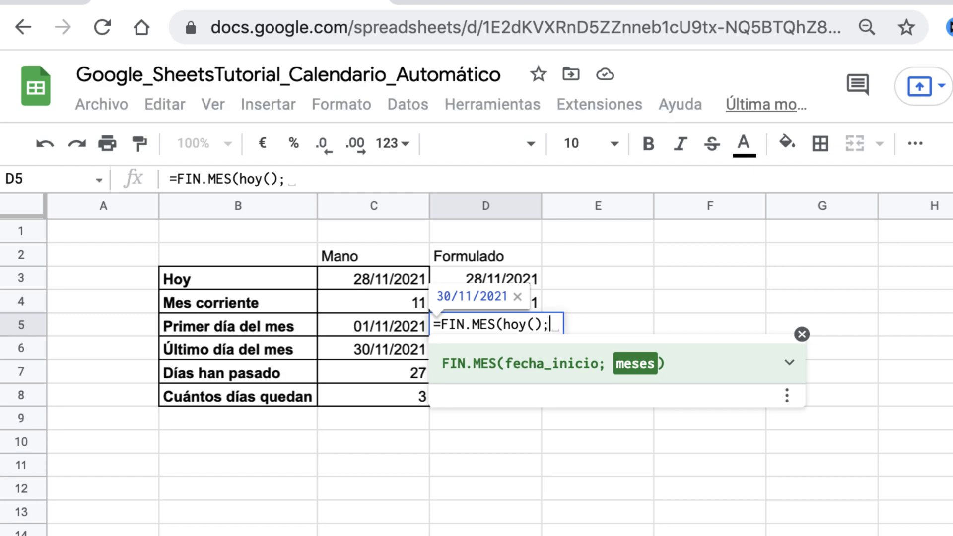
pyautogui.write('-1')
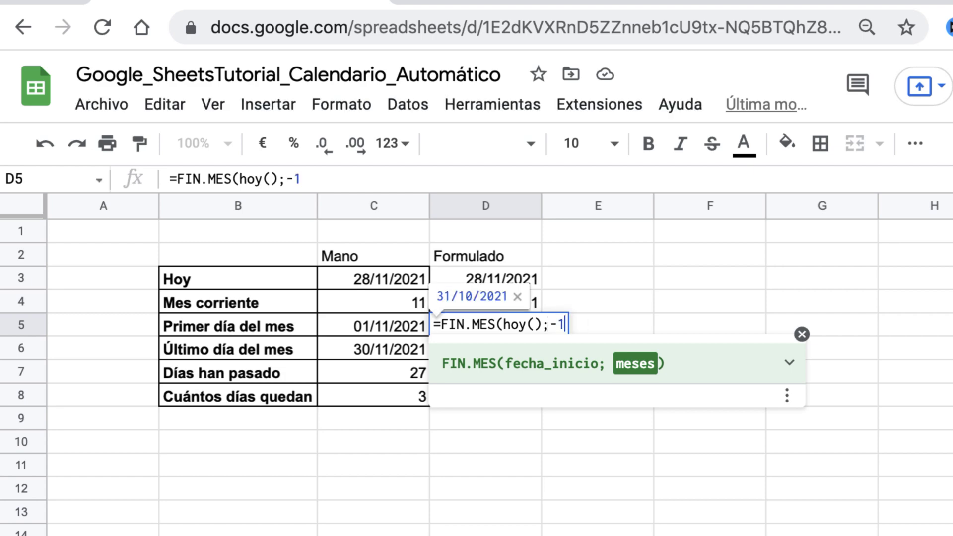
pyautogui.write(')')
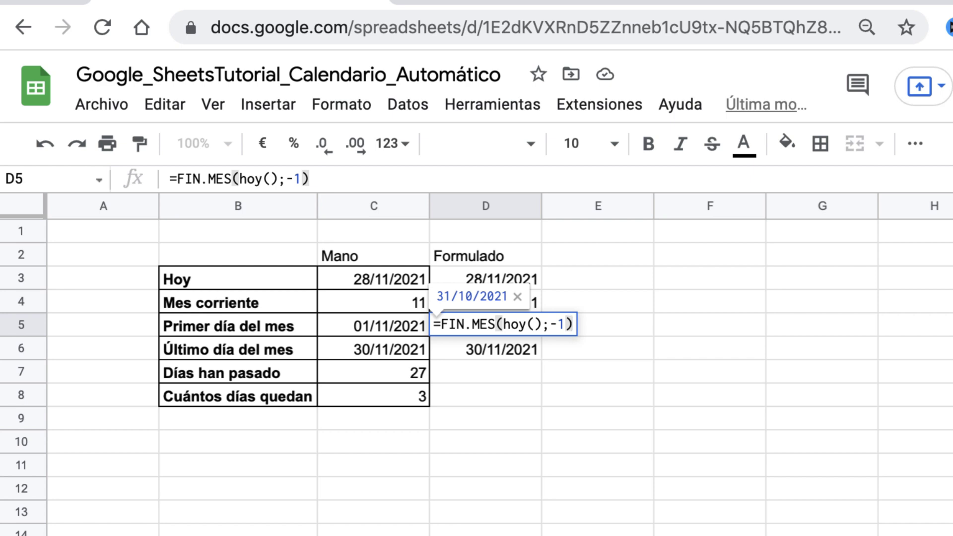
pyautogui.write('+')
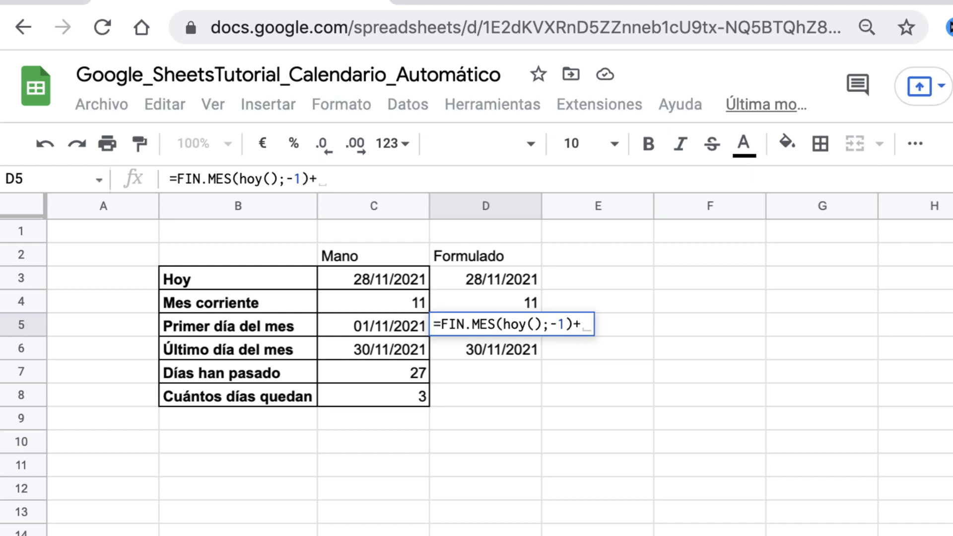
pyautogui.write('1')
pyautogui.press('Return')
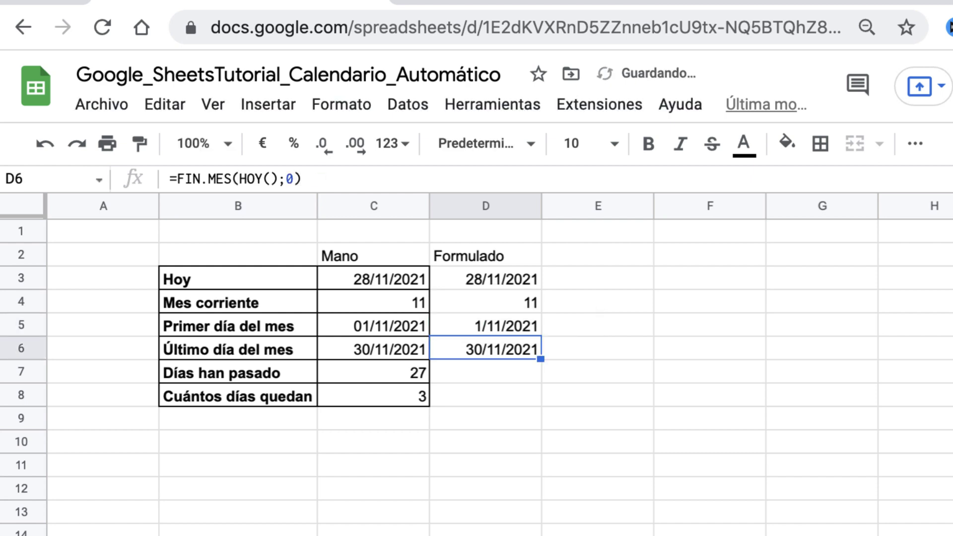
pyautogui.click(486, 325)
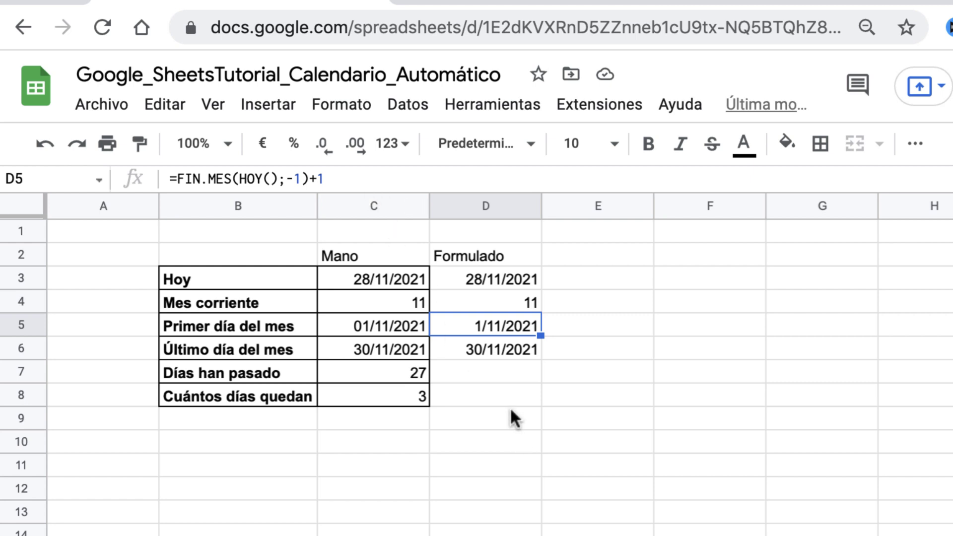
pyautogui.click(503, 374)
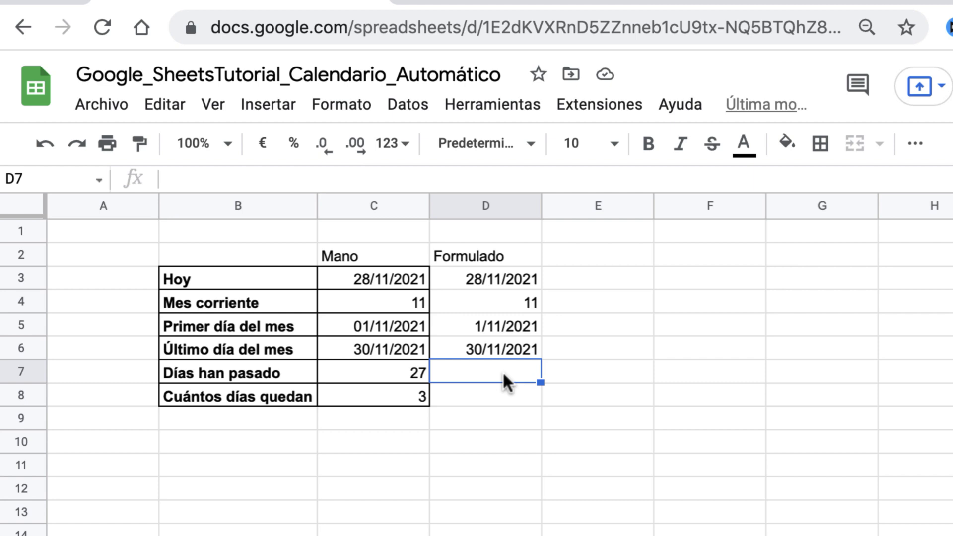
# Step: Enter =D3-D5 in D7 to count the 27 days passed
pyautogui.write('=')
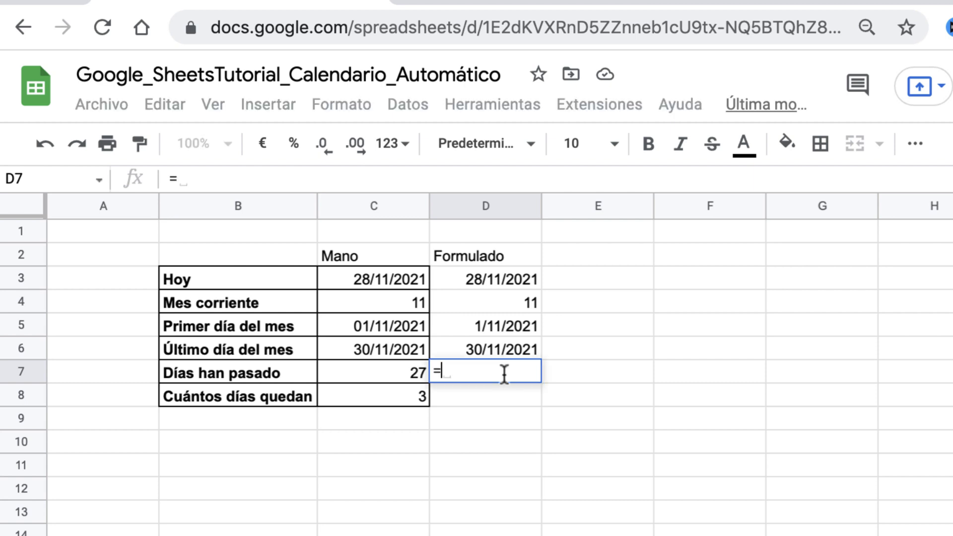
pyautogui.click(488, 277)
pyautogui.write('-')
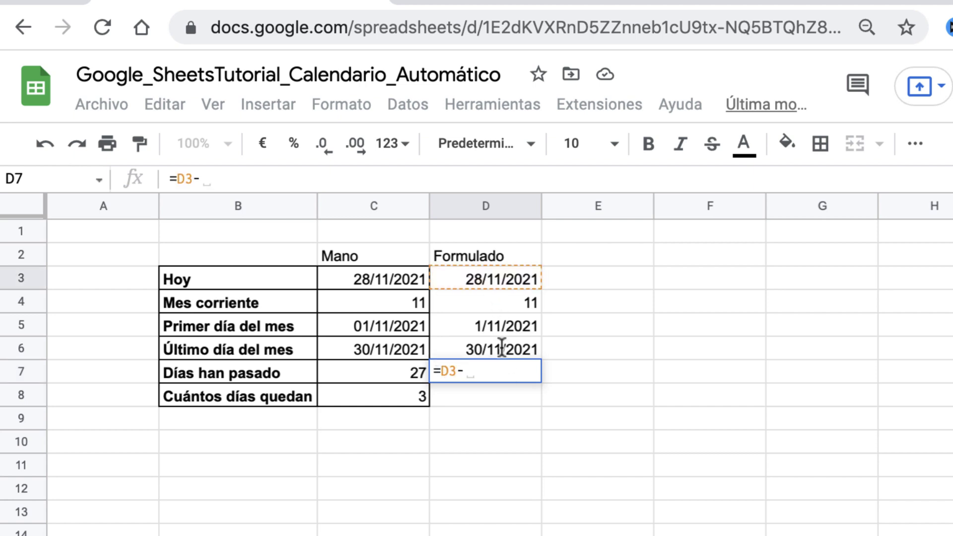
pyautogui.click(492, 323)
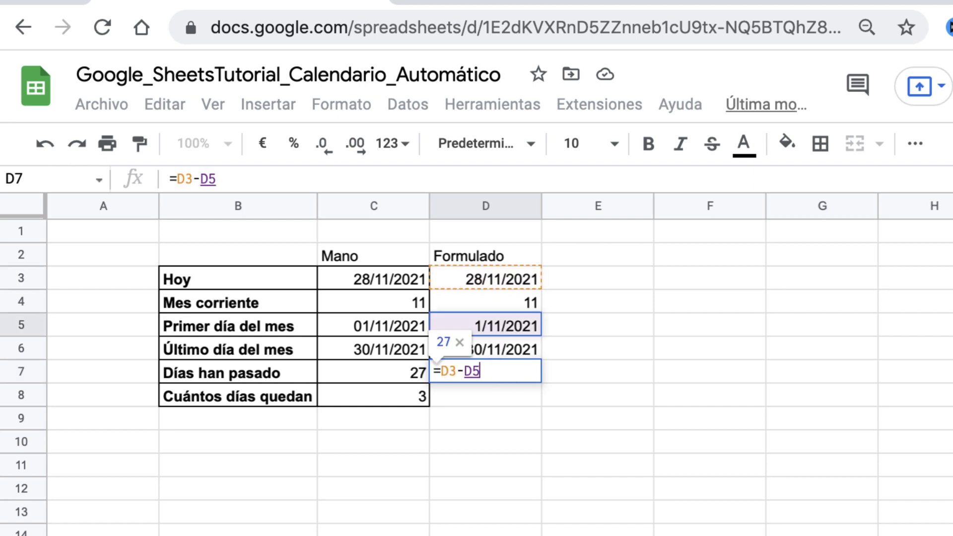
pyautogui.press('Return')
# Step: Enter =D6-D3 in D8 for the 2 days remaining, comparing it with C8's 3
pyautogui.write('=')
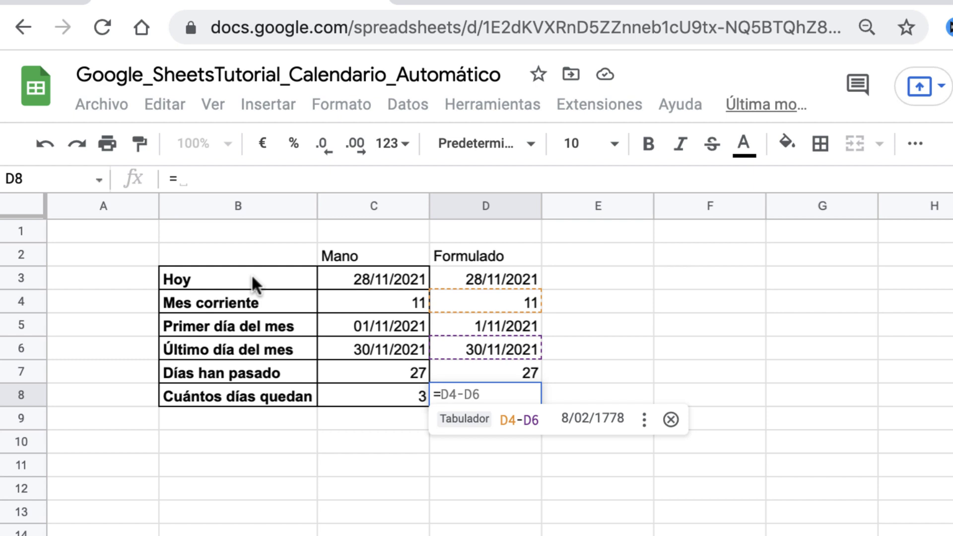
pyautogui.click(464, 348)
pyautogui.write('-')
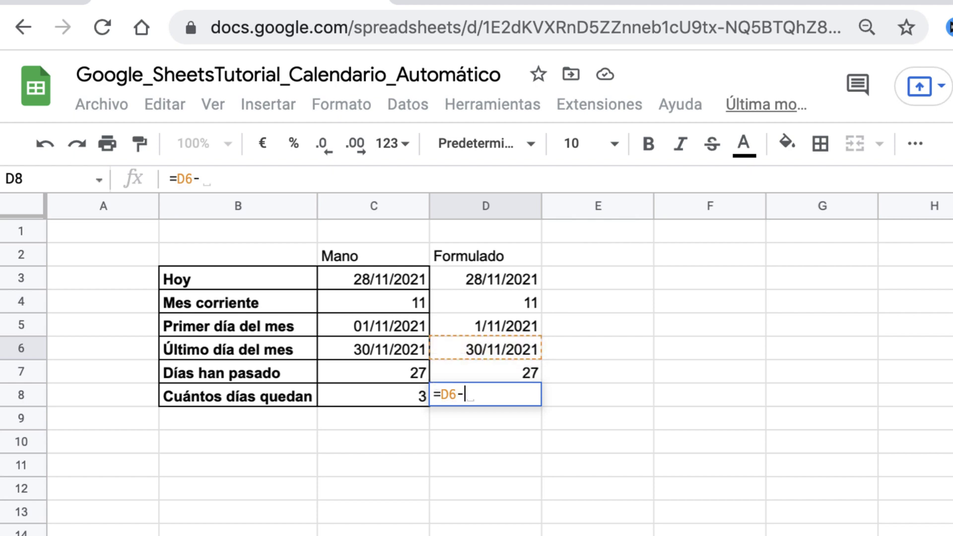
pyautogui.click(464, 279)
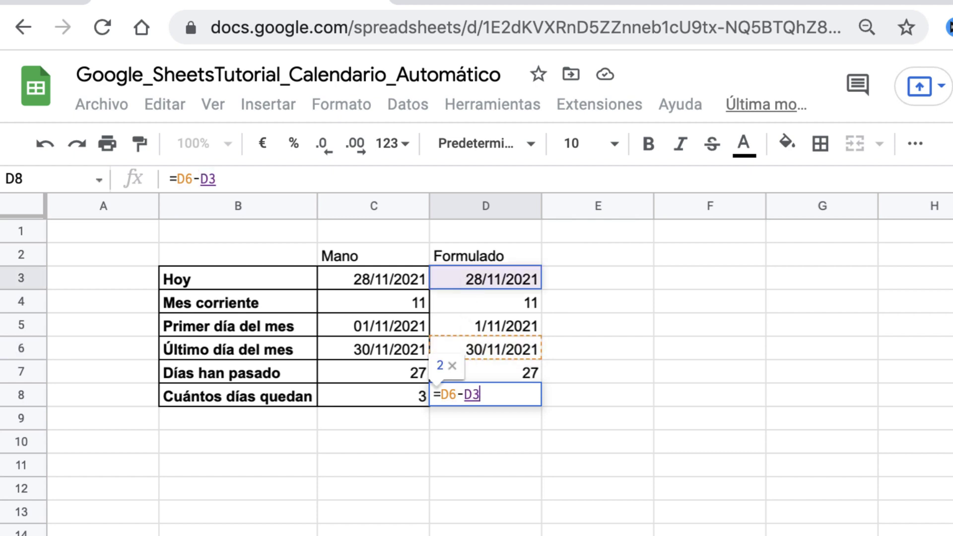
pyautogui.press('Return')
pyautogui.click(372, 395)
pyautogui.click(485, 395)
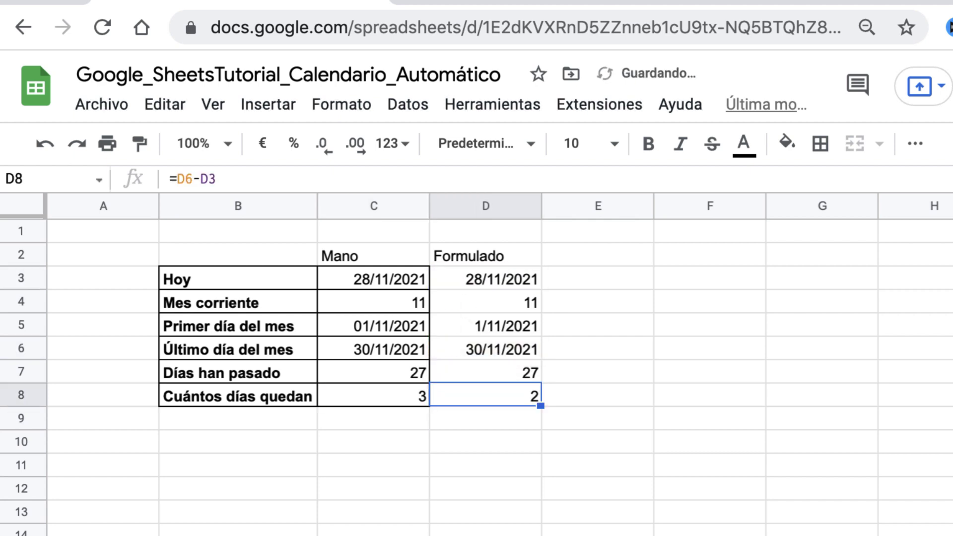
pyautogui.click(373, 396)
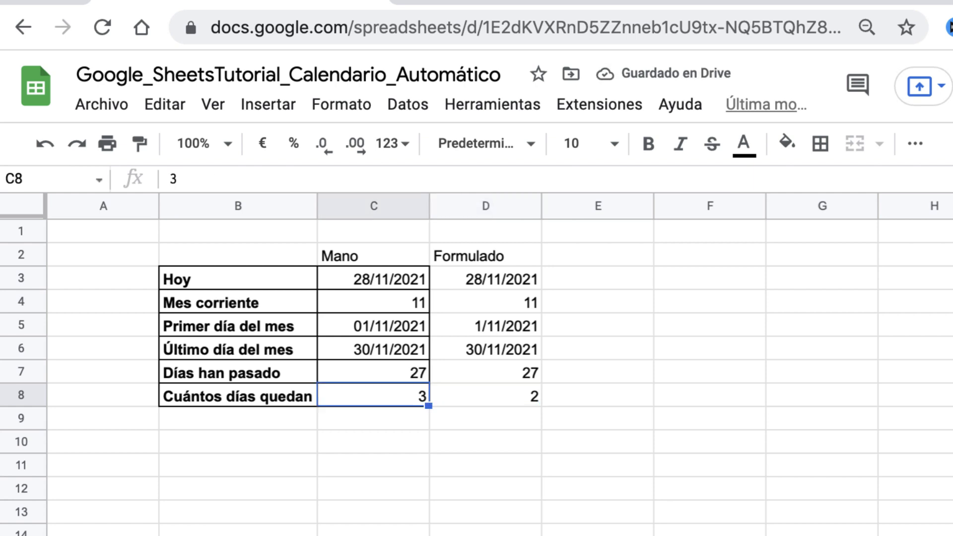
pyautogui.click(485, 396)
pyautogui.click(372, 395)
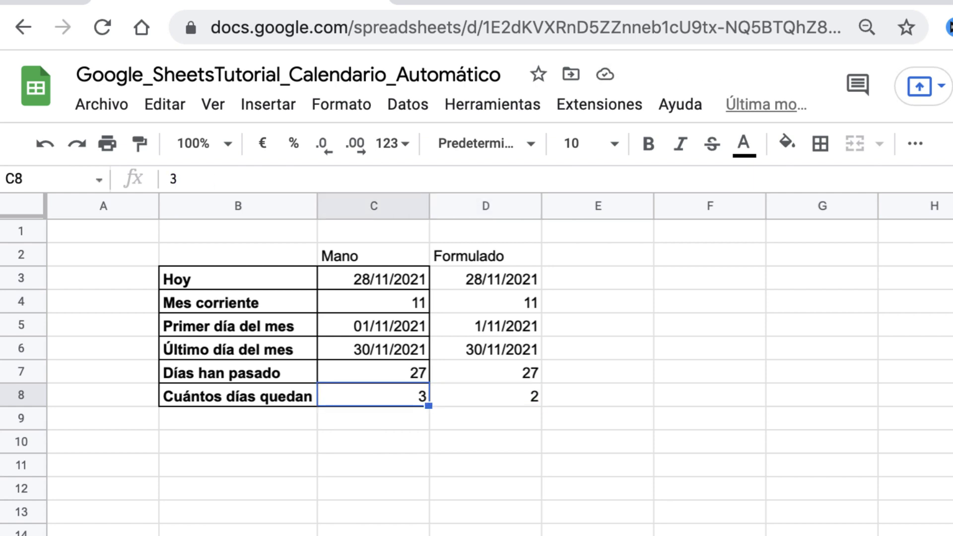
# Step: Apply borders to every cell of the date table B2:D8
pyautogui.moveTo(266, 263); pyautogui.dragTo(512, 391)
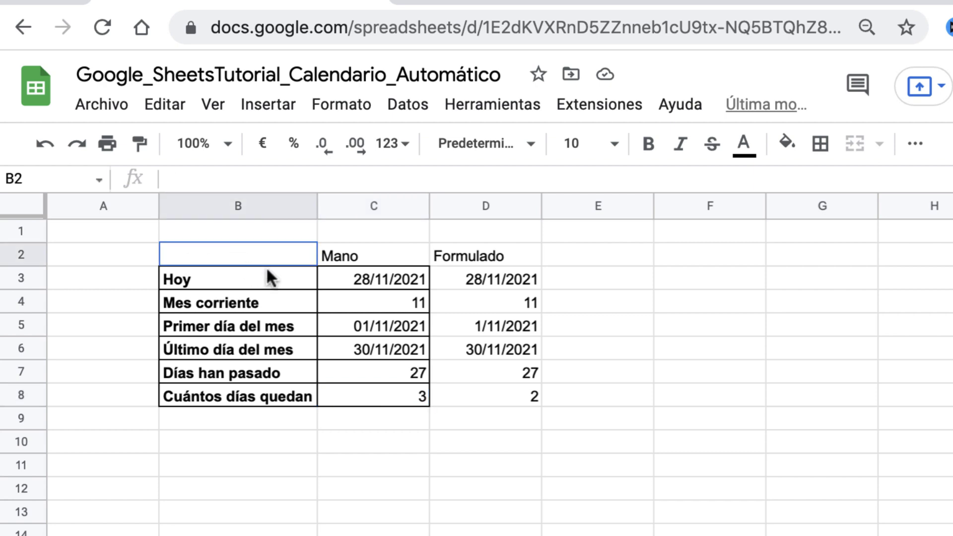
pyautogui.click(820, 144)
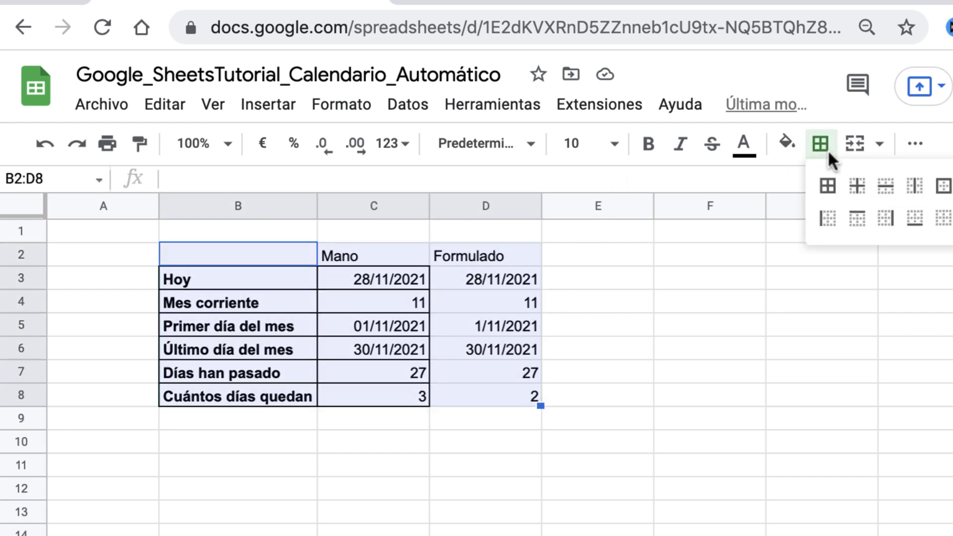
pyautogui.click(829, 187)
pyautogui.click(586, 465)
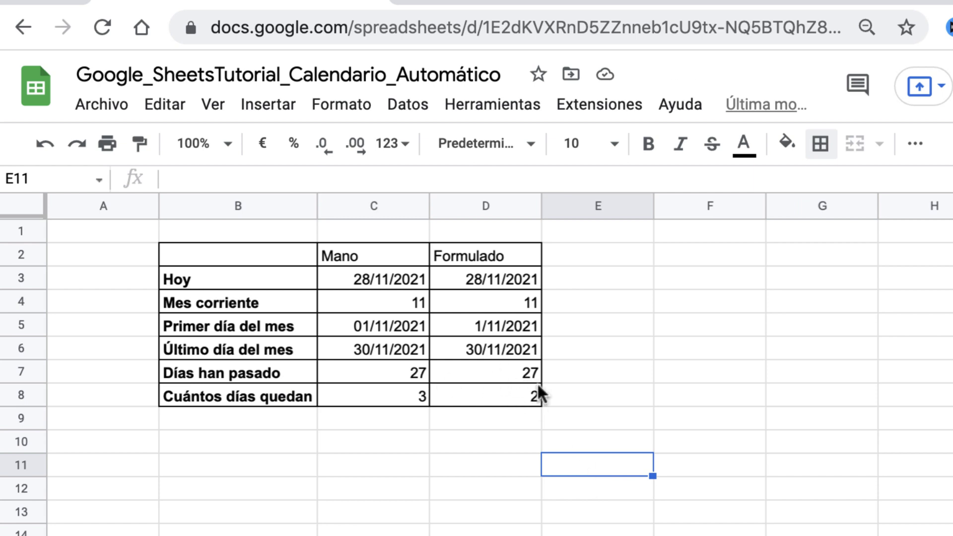
# Step: Make the Mano and Formulado headers in C2:D2 bold and centred
pyautogui.moveTo(356, 261); pyautogui.dragTo(500, 256)
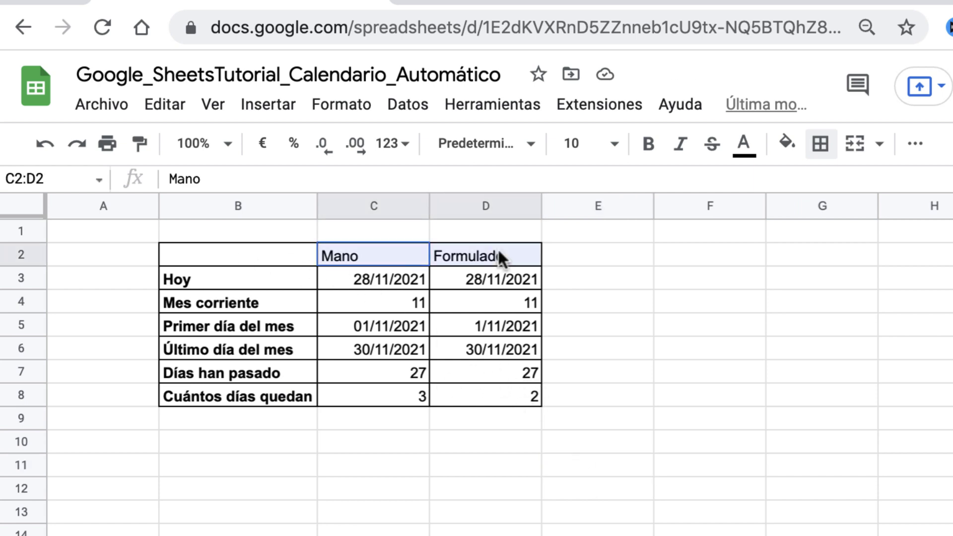
pyautogui.click(648, 144)
pyautogui.click(914, 144)
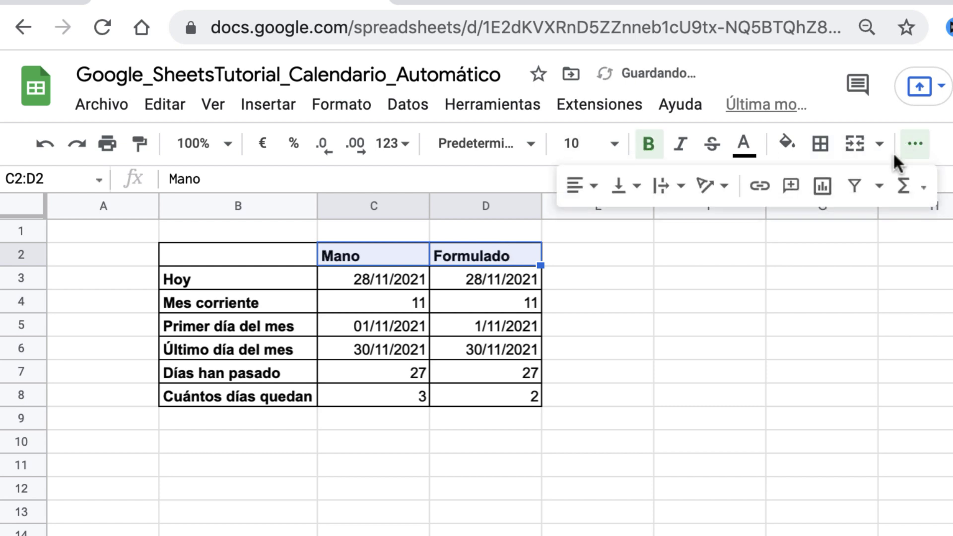
pyautogui.click(590, 188)
pyautogui.click(602, 222)
pyautogui.click(618, 307)
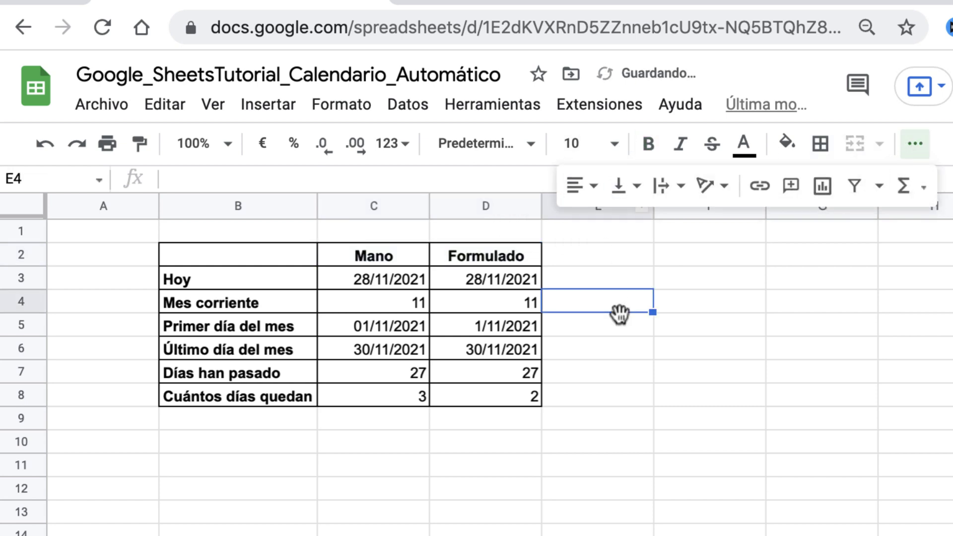
pyautogui.click(618, 371)
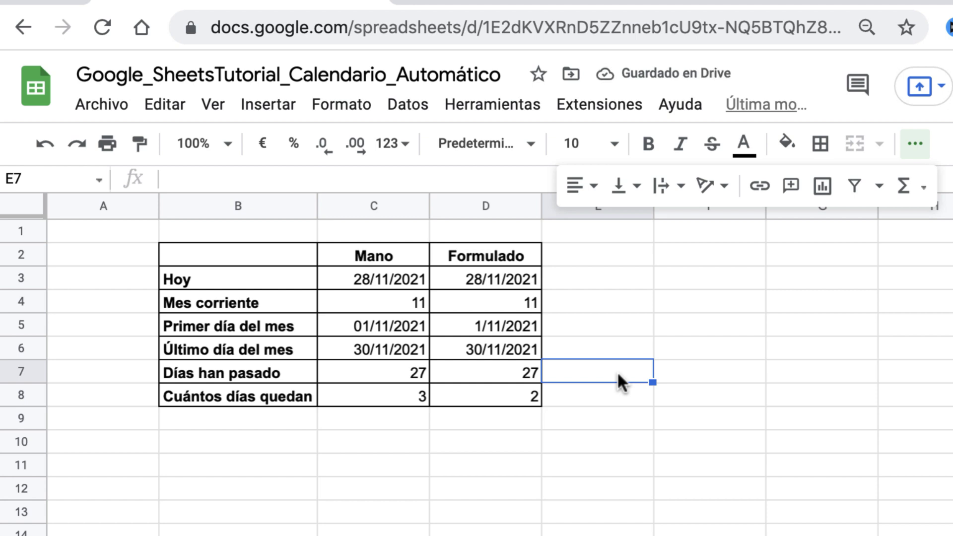
pyautogui.click(916, 147)
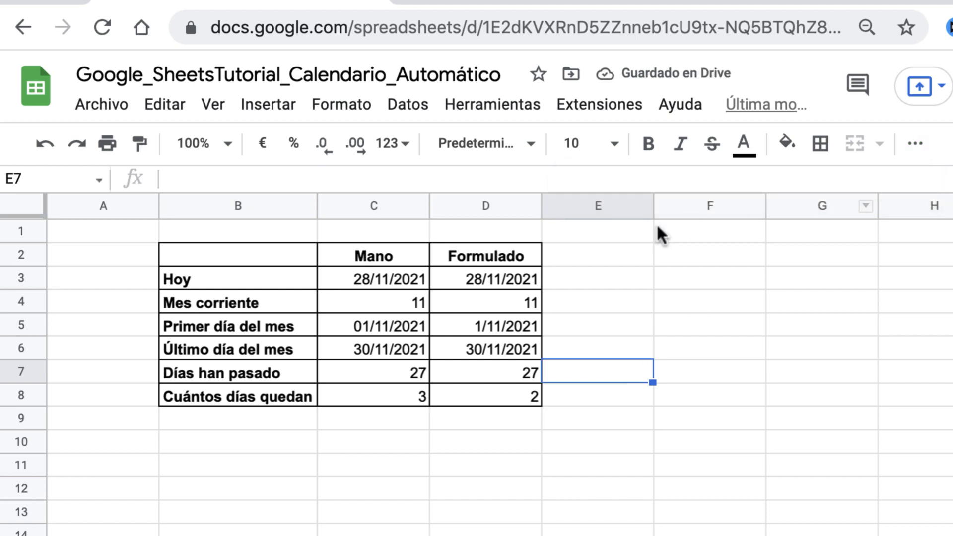
pyautogui.click(604, 278)
pyautogui.click(471, 280)
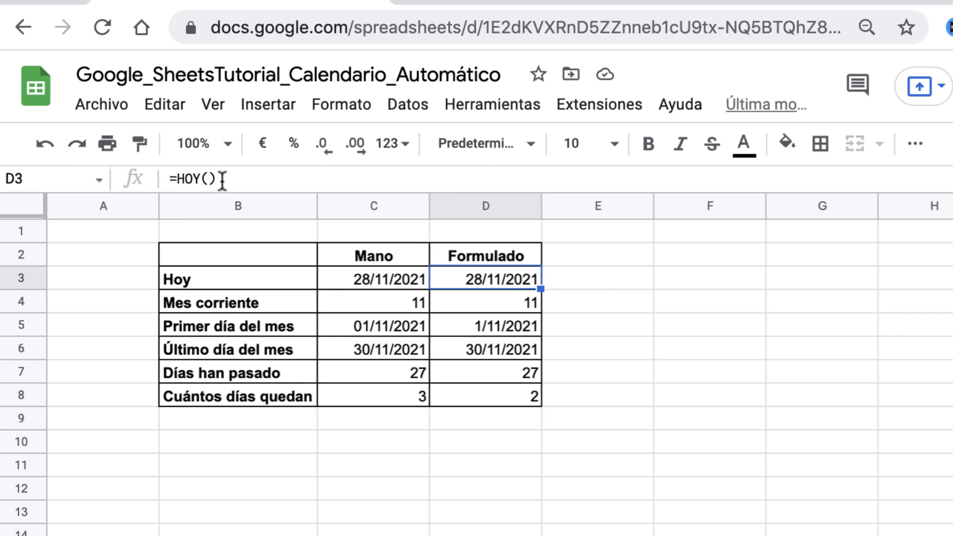
# Step: Write =HOY() in E3 and =MES(HOY()) in E4 as text beside their D formulas
pyautogui.click(170, 178)
pyautogui.press('Escape')
pyautogui.click(567, 277)
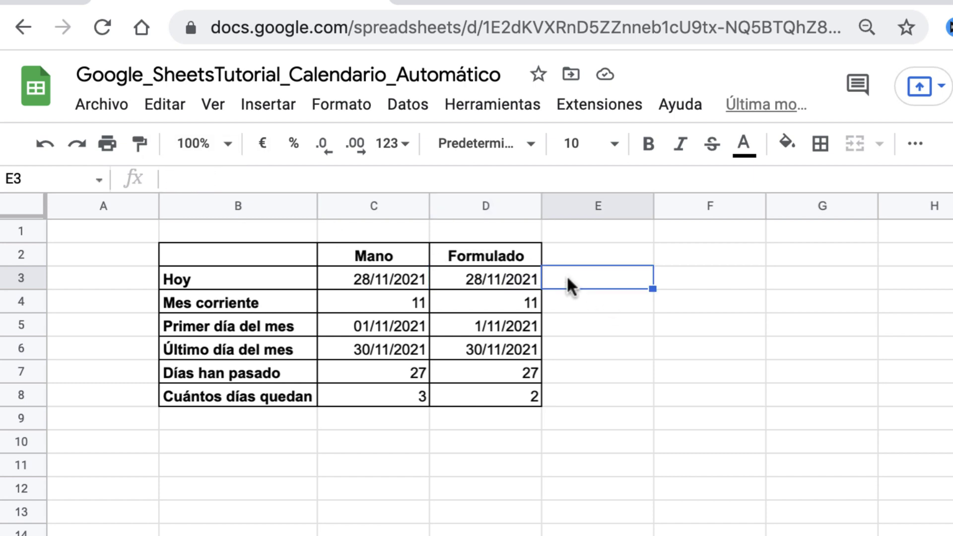
pyautogui.write("'=HOY()")
pyautogui.press('Return')
pyautogui.click(499, 298)
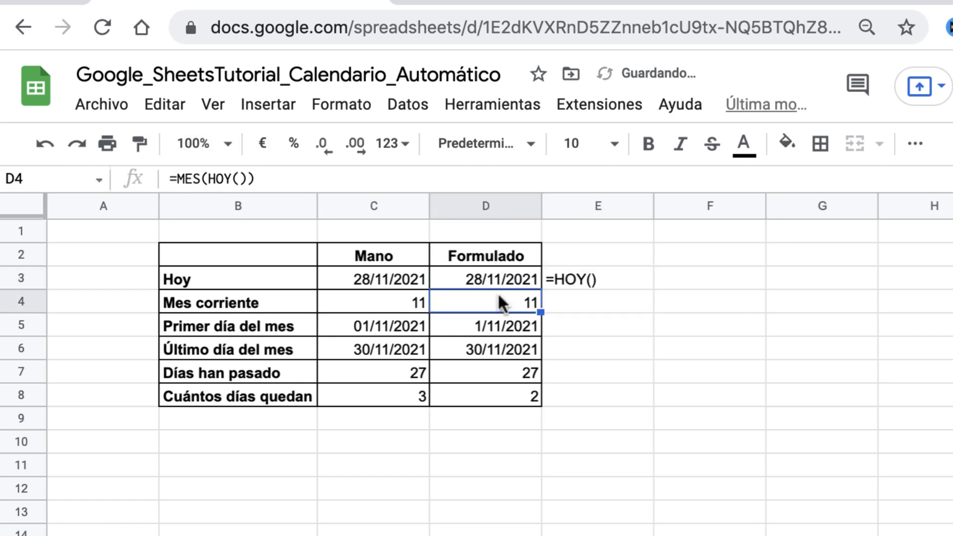
pyautogui.moveTo(169, 179); pyautogui.dragTo(334, 187)
pyautogui.hotkey('ctrl', 'c')
pyautogui.press('Escape')
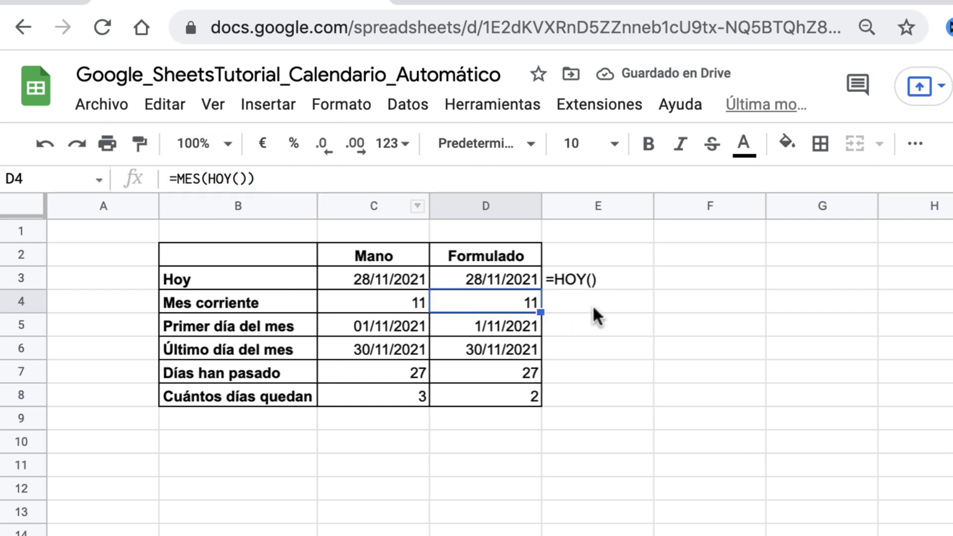
pyautogui.click(591, 305)
pyautogui.write("'=MES(HOY(")
pyautogui.hotkey('ctrl', 'v')
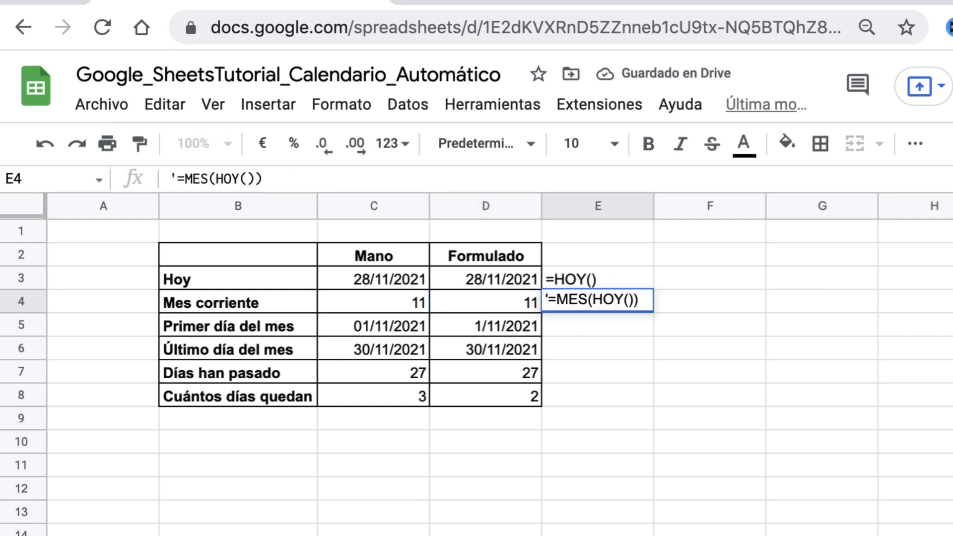
pyautogui.press('Return')
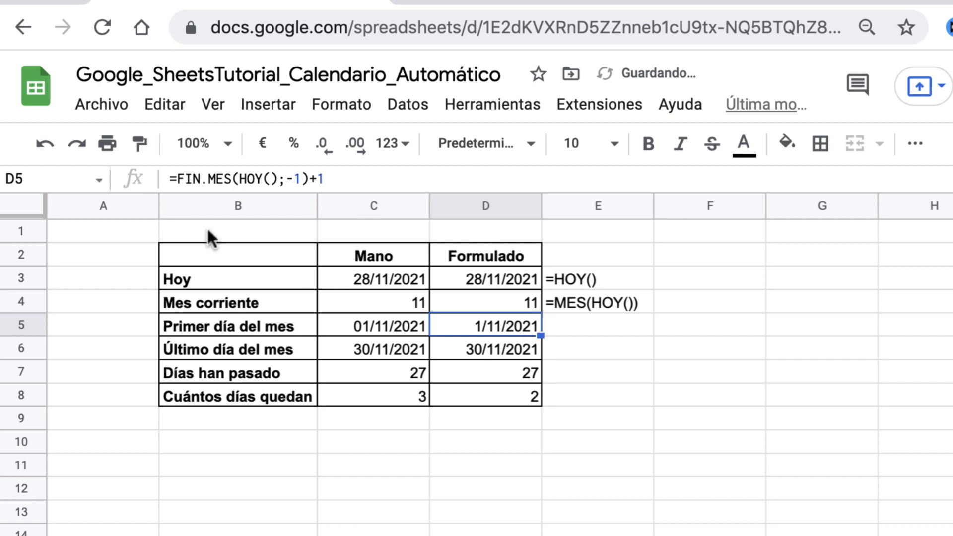
# Step: Copy the D5 and D6 formulas into E5 and E6 as apostrophe-prefixed text
pyautogui.moveTo(168, 179); pyautogui.dragTo(360, 186)
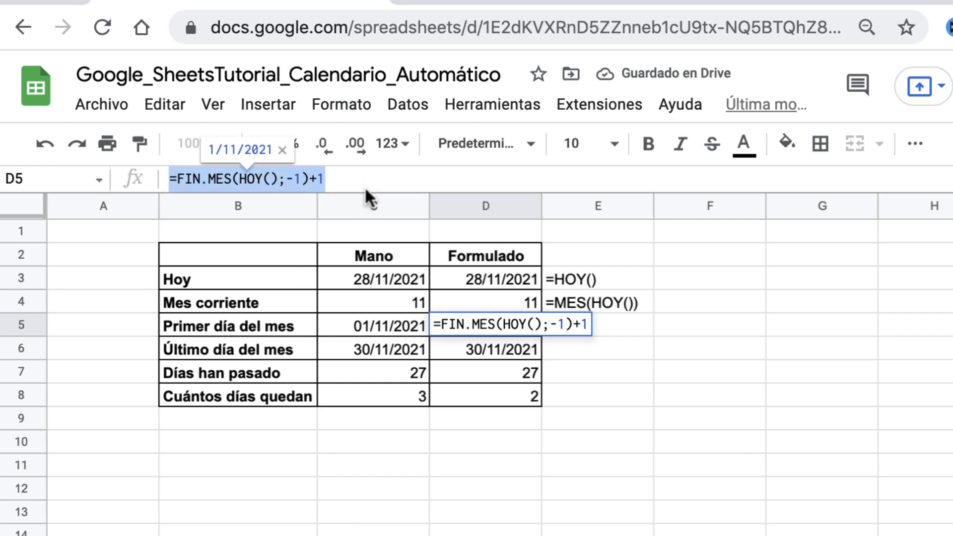
pyautogui.press('Escape')
pyautogui.click(585, 331)
pyautogui.write("'")
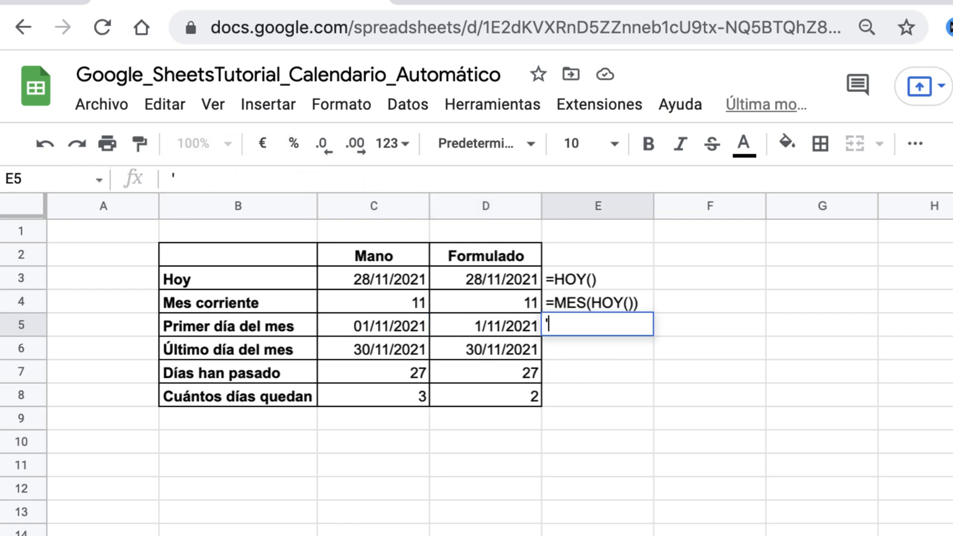
pyautogui.hotkey('ctrl', 'v')
pyautogui.press('Return')
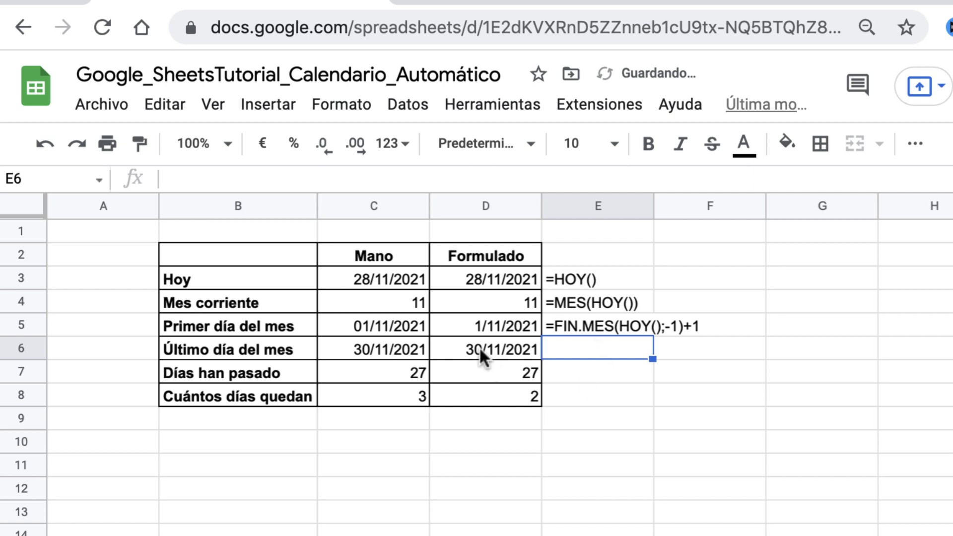
pyautogui.click(486, 350)
pyautogui.moveTo(170, 179); pyautogui.dragTo(366, 181)
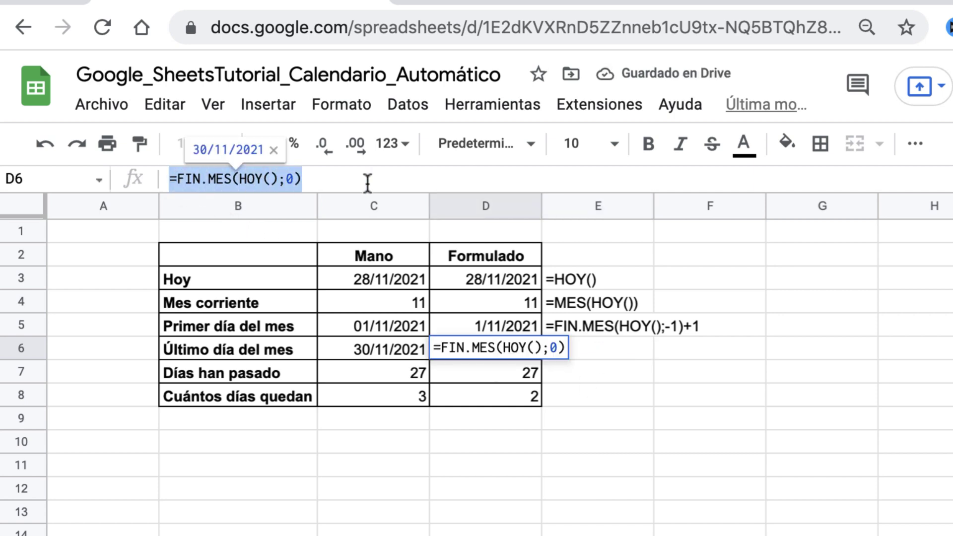
pyautogui.press('Escape')
pyautogui.click(581, 350)
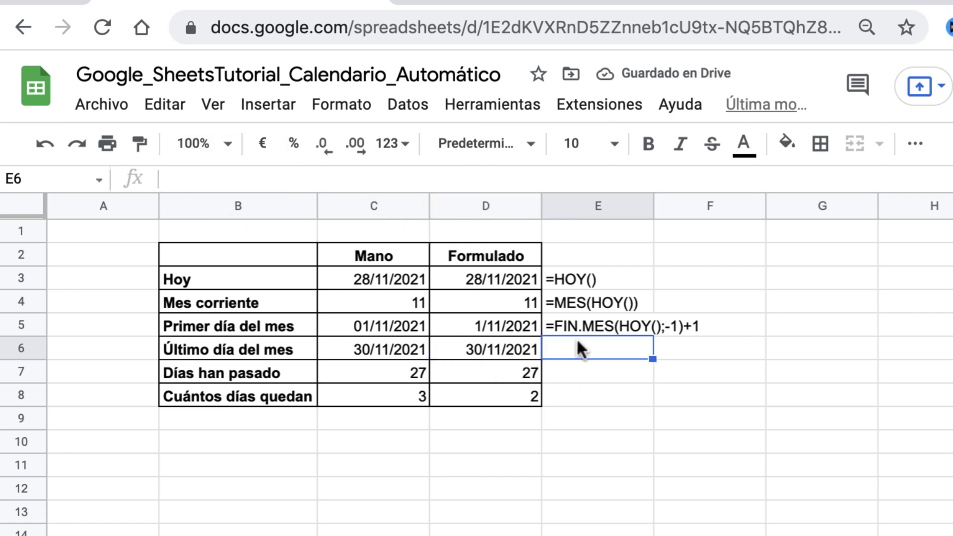
pyautogui.write("'")
pyautogui.hotkey('ctrl', 'v')
pyautogui.press('Return')
# Step: Add the D7 formula =D3-D5 and D8 formula =D6-D3 as text in E7 and E8
pyautogui.click(494, 375)
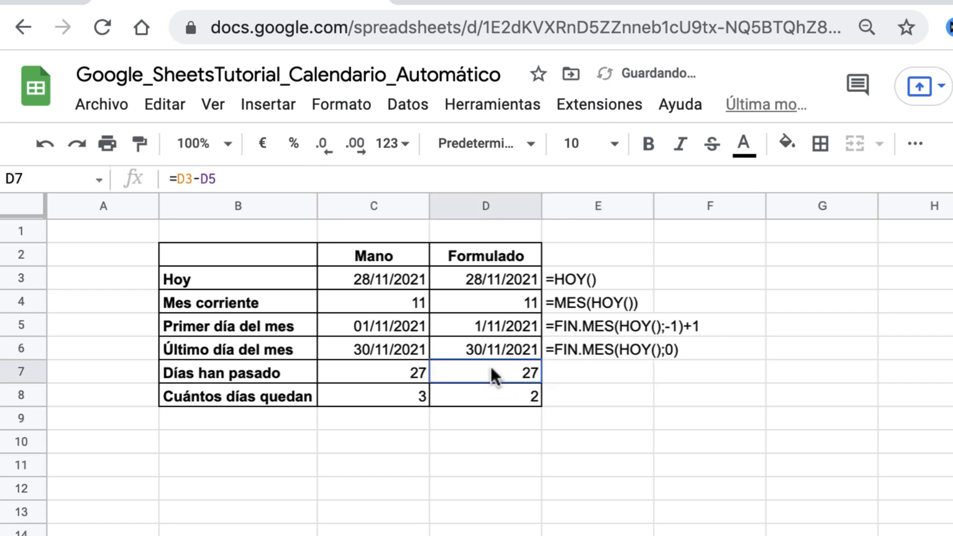
pyautogui.moveTo(169, 179); pyautogui.dragTo(274, 183)
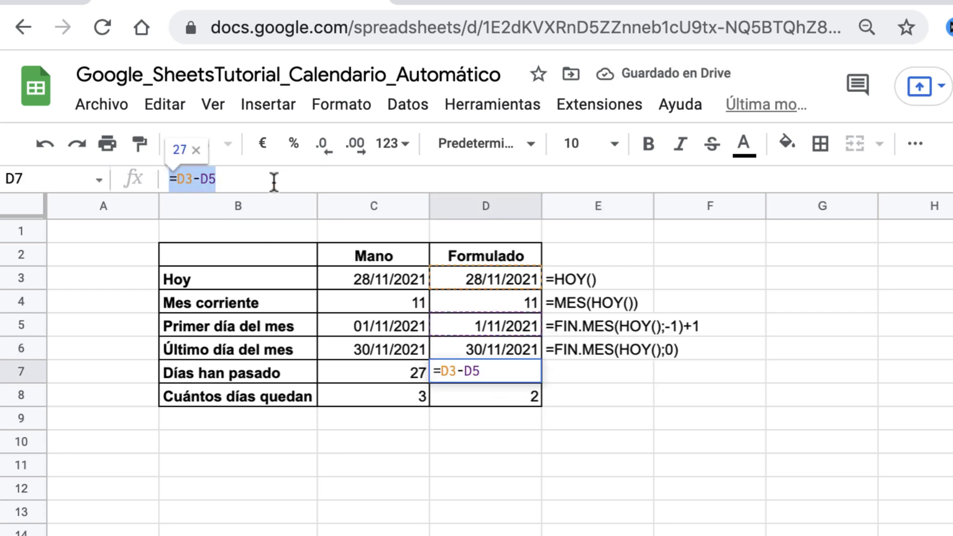
pyautogui.press('Escape')
pyautogui.click(627, 380)
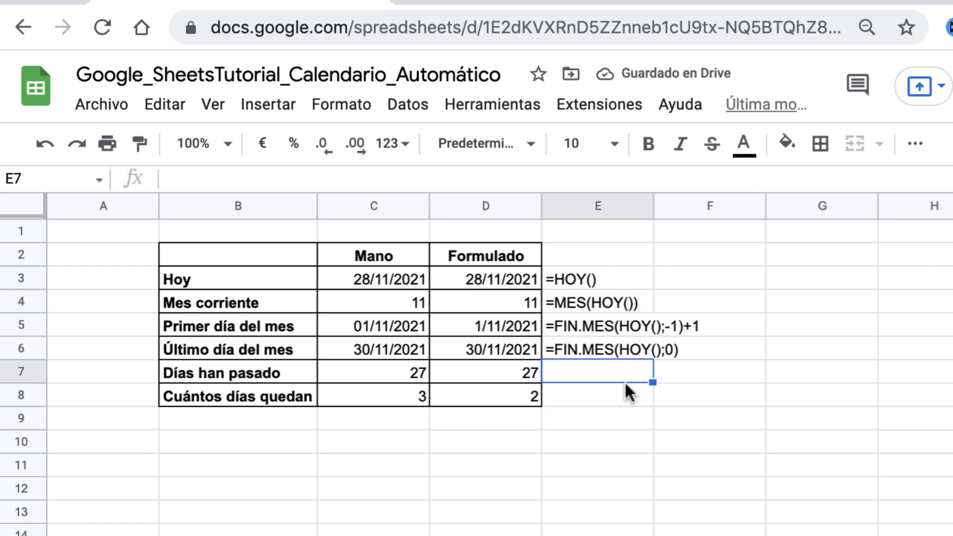
pyautogui.write("'")
pyautogui.hotkey('ctrl', 'v')
pyautogui.press('Return')
pyautogui.click(491, 395)
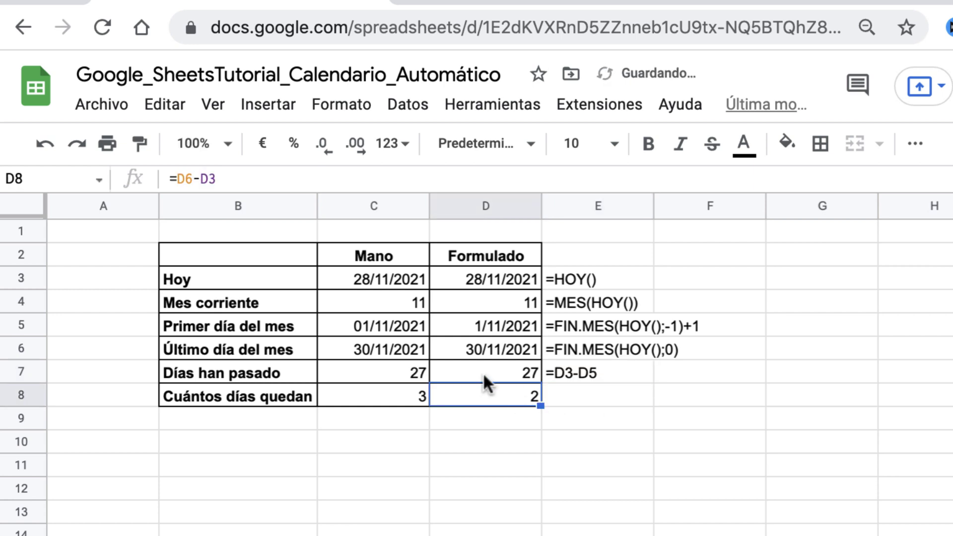
pyautogui.moveTo(167, 178); pyautogui.dragTo(222, 180)
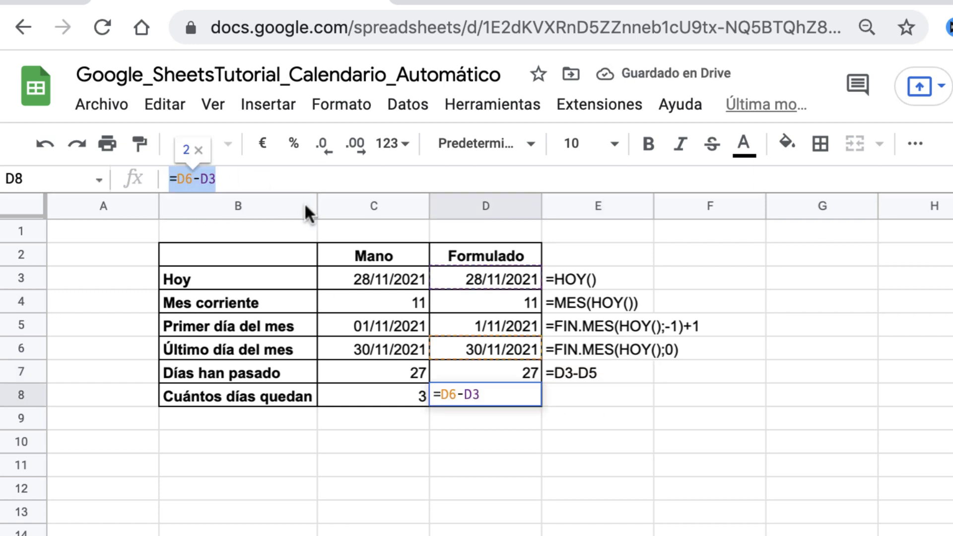
pyautogui.hotkey('ctrl', 'c')
pyautogui.press('Escape')
pyautogui.click(585, 397)
pyautogui.write("'")
pyautogui.hotkey('ctrl', 'v')
pyautogui.press('Return')
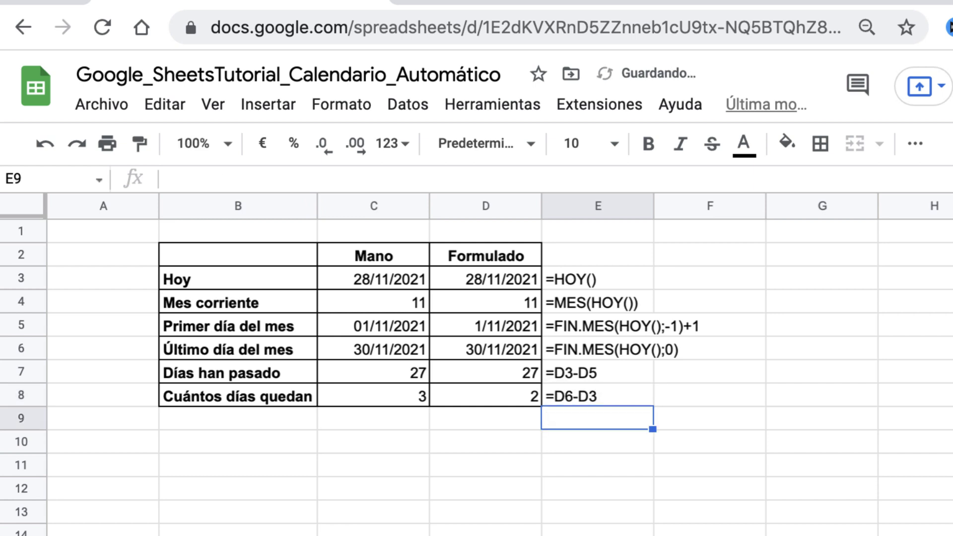
# Step: Type the heading 'Fórmulas Columnas D:D' into E2, fixing typos along the way
pyautogui.click(608, 258)
pyautogui.write('F')
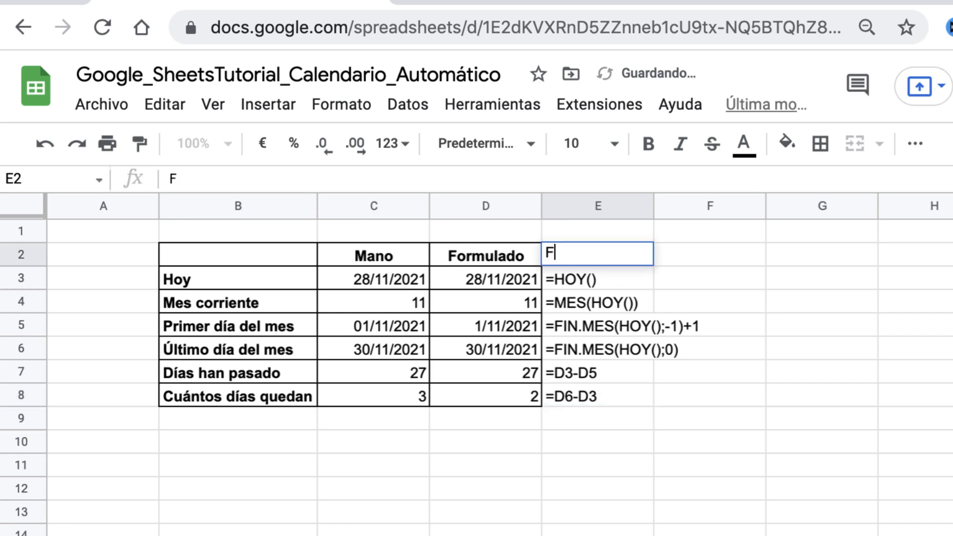
pyautogui.write('órmuls')
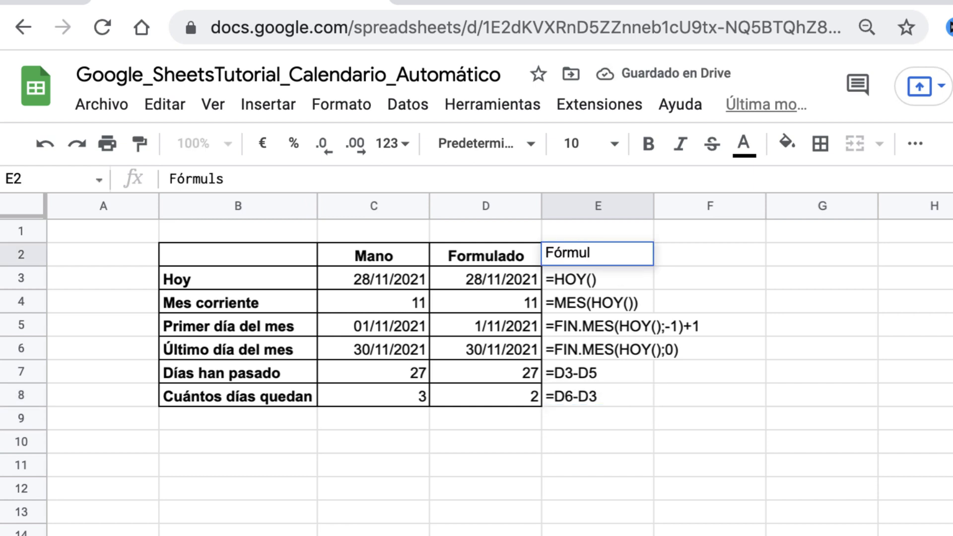
pyautogui.press('BackSpace')
pyautogui.write('as Colm')
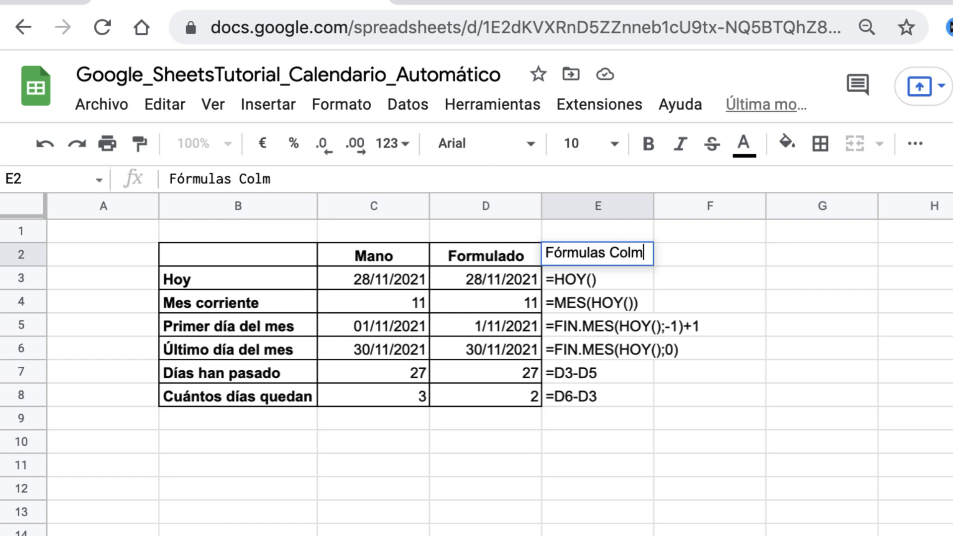
pyautogui.press('BackSpace')
pyautogui.write('umn')
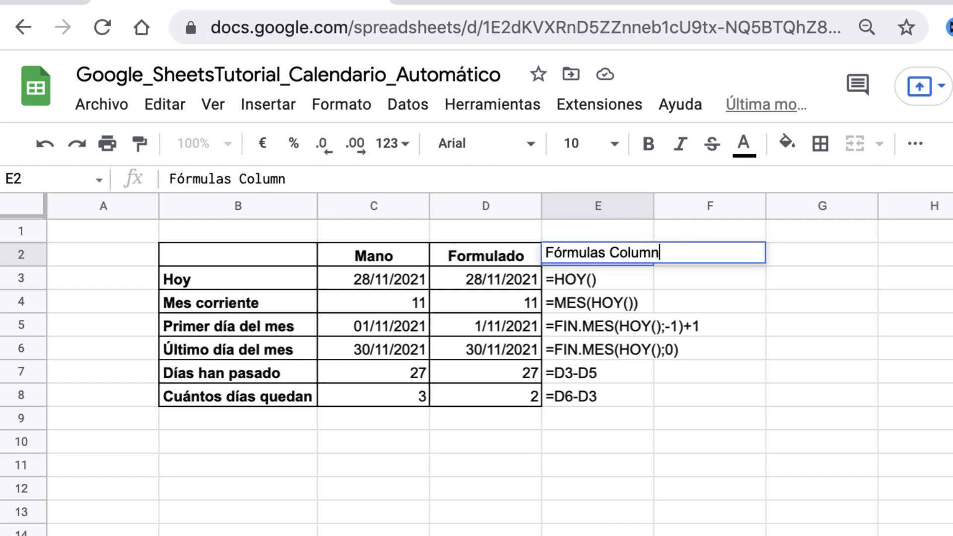
pyautogui.press('BackSpace')
pyautogui.write('nas D')
pyautogui.write(':D')
# Step: Confirm the E2 heading, auto-fit column E and make the heading bold
pyautogui.press('Return')
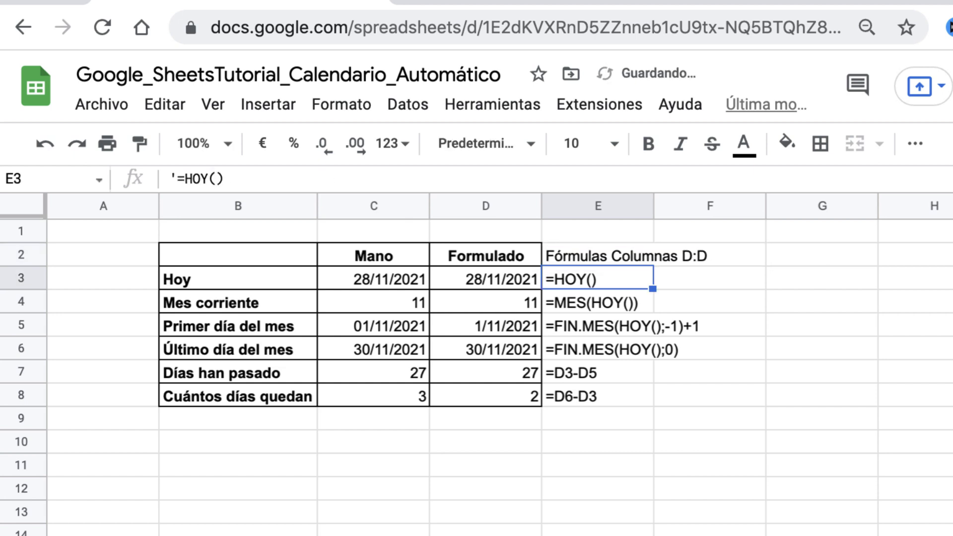
pyautogui.doubleClick(654, 206)
pyautogui.click(621, 258)
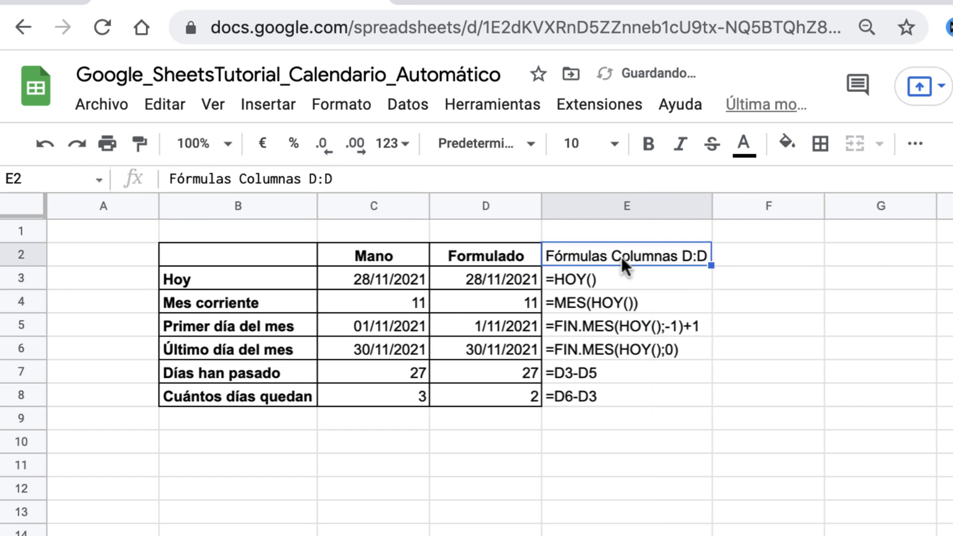
pyautogui.click(648, 144)
# Step: Shade E2:E8 light grey and widen column E further
pyautogui.moveTo(611, 264); pyautogui.dragTo(606, 403)
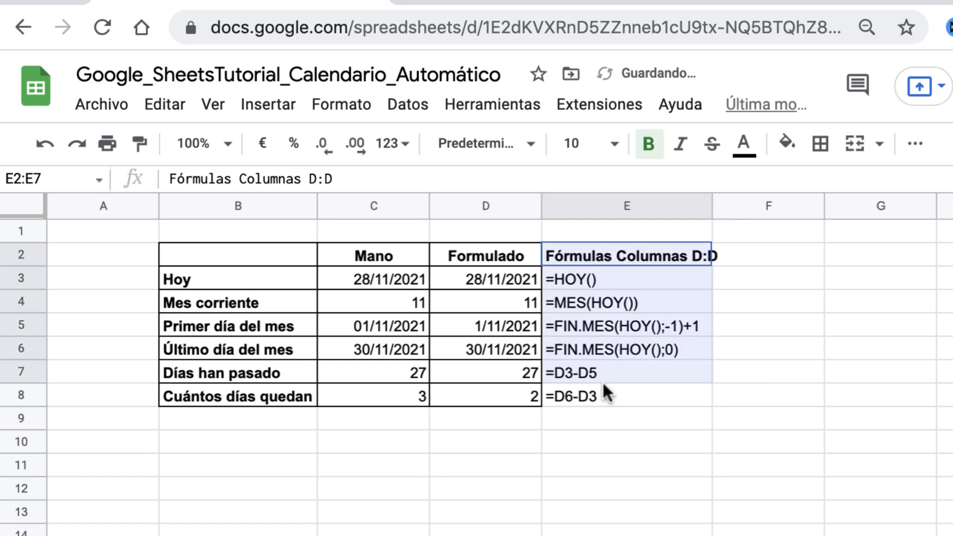
pyautogui.click(794, 151)
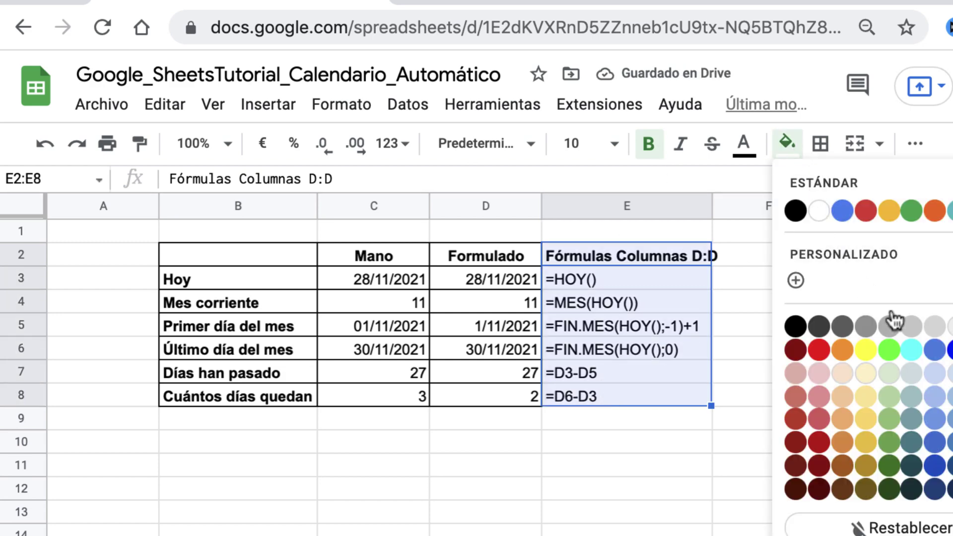
pyautogui.click(947, 330)
pyautogui.moveTo(713, 212); pyautogui.dragTo(724, 213)
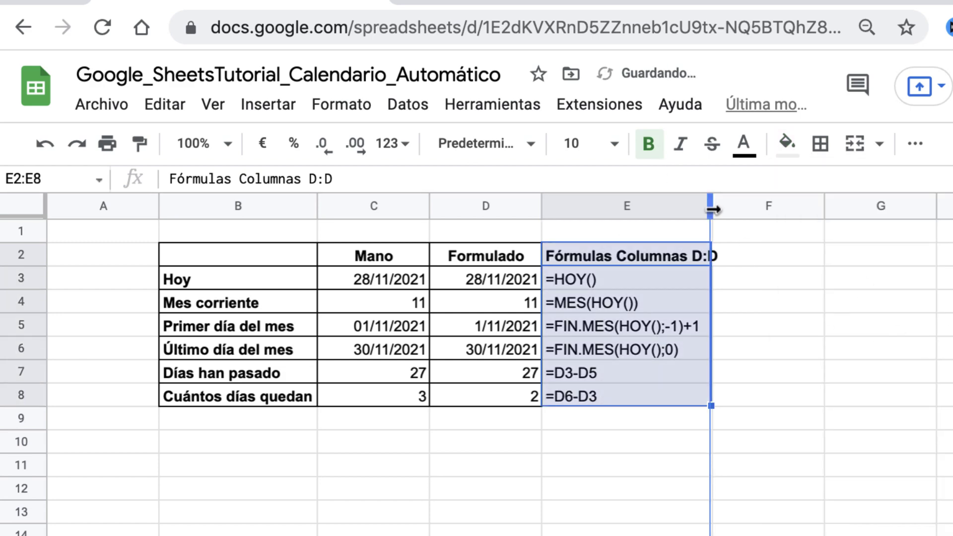
pyautogui.click(893, 378)
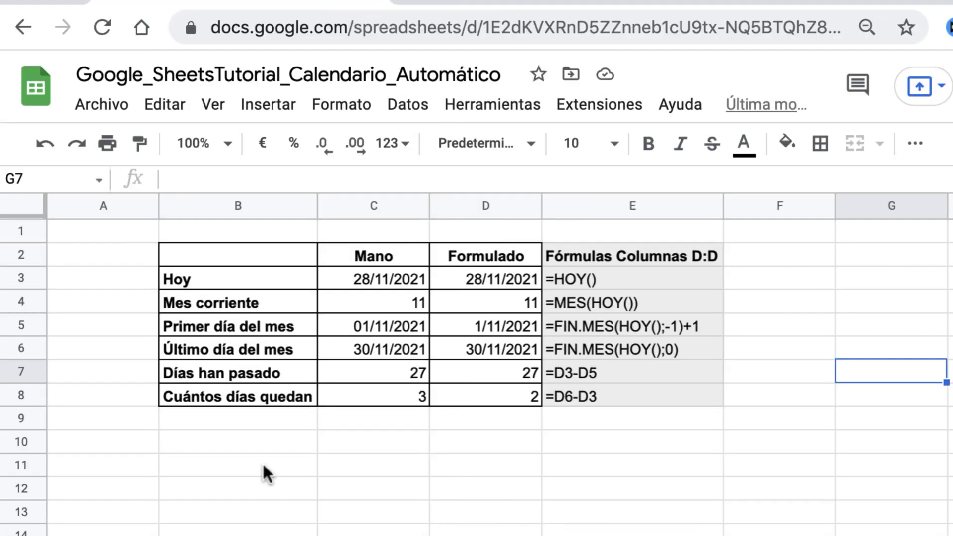
# Step: Label B11 'Inversión Total Mes' and C11 'Inversión Real'
pyautogui.click(263, 465)
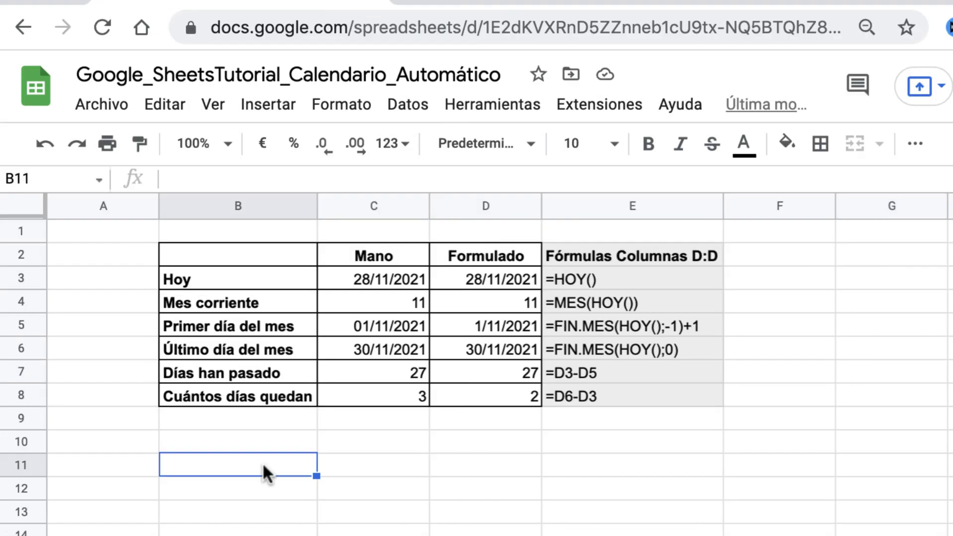
pyautogui.write('Inversión')
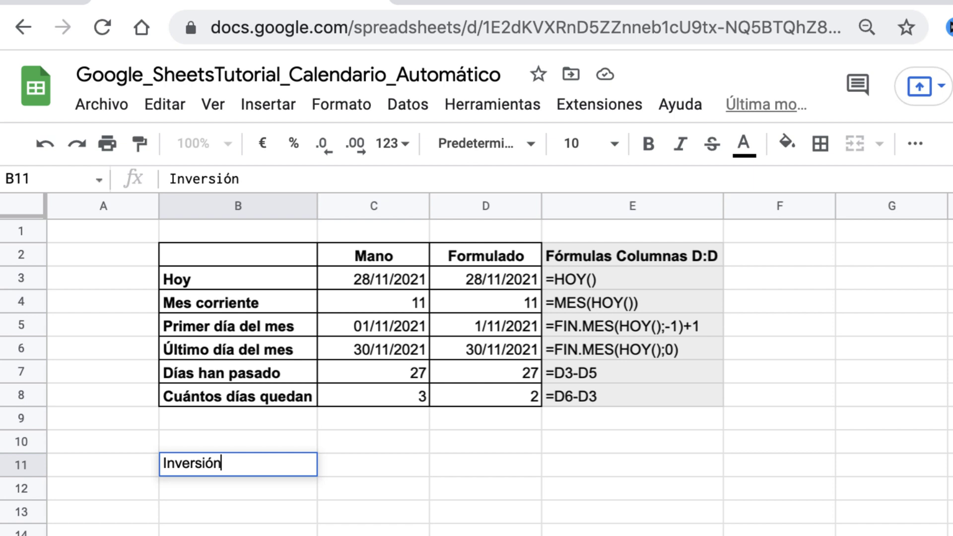
pyautogui.write(' Tot')
pyautogui.write('al')
pyautogui.press('Return')
pyautogui.press('Right')
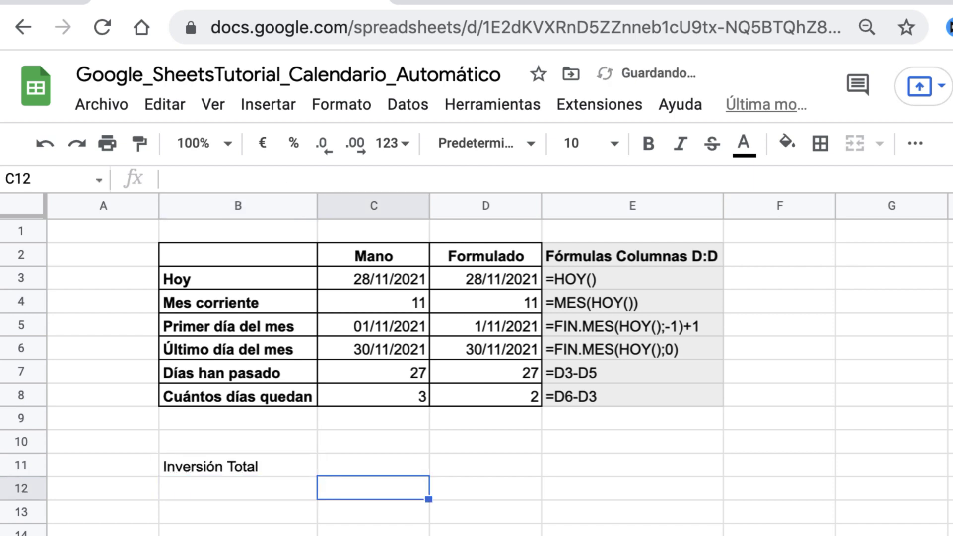
pyautogui.press('Up')
pyautogui.write('Inv')
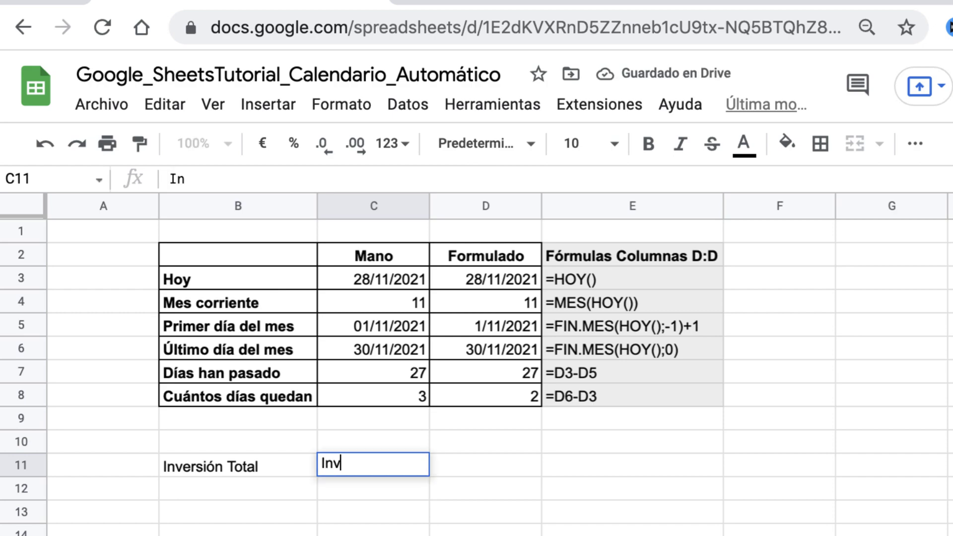
pyautogui.write('ersión ')
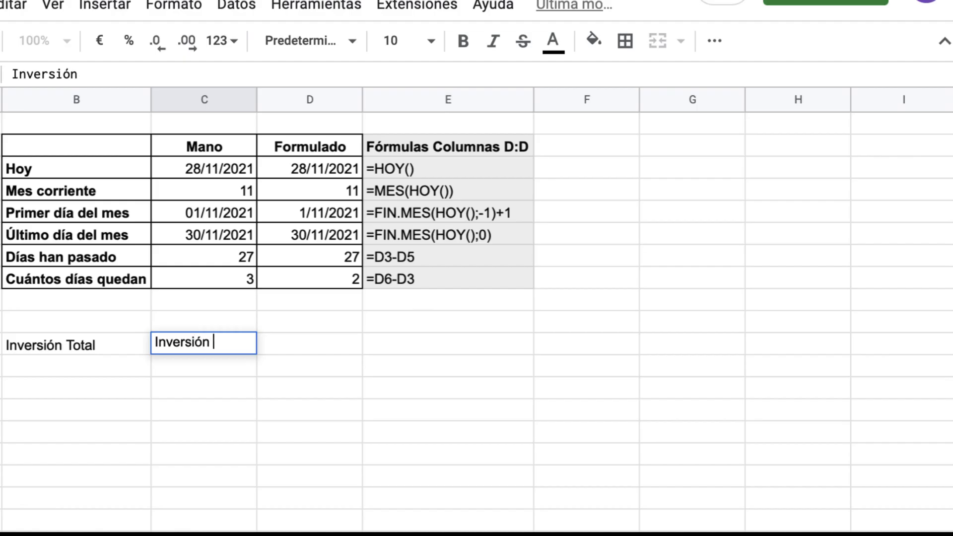
pyautogui.write('Real')
pyautogui.click(101, 345)
pyautogui.click(77, 74)
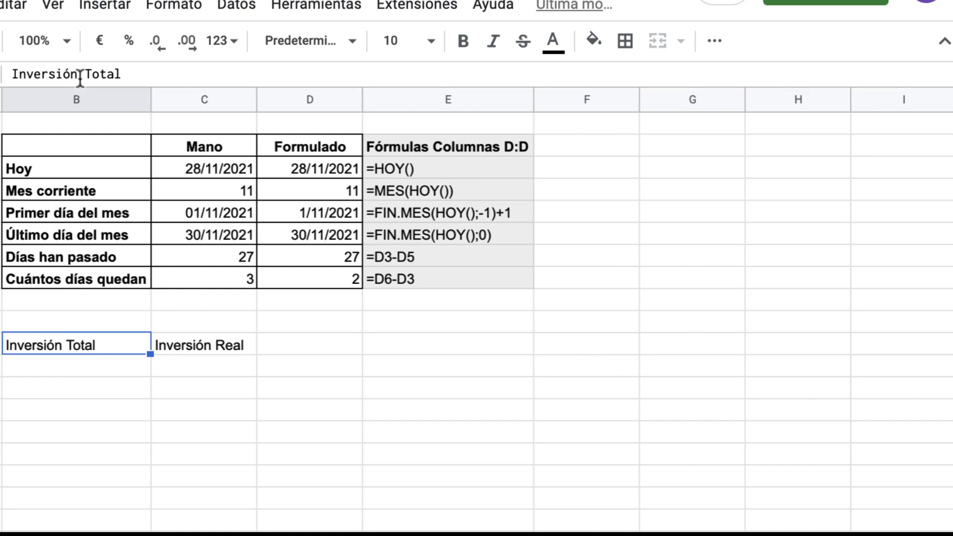
pyautogui.click(162, 74)
pyautogui.write('Mes')
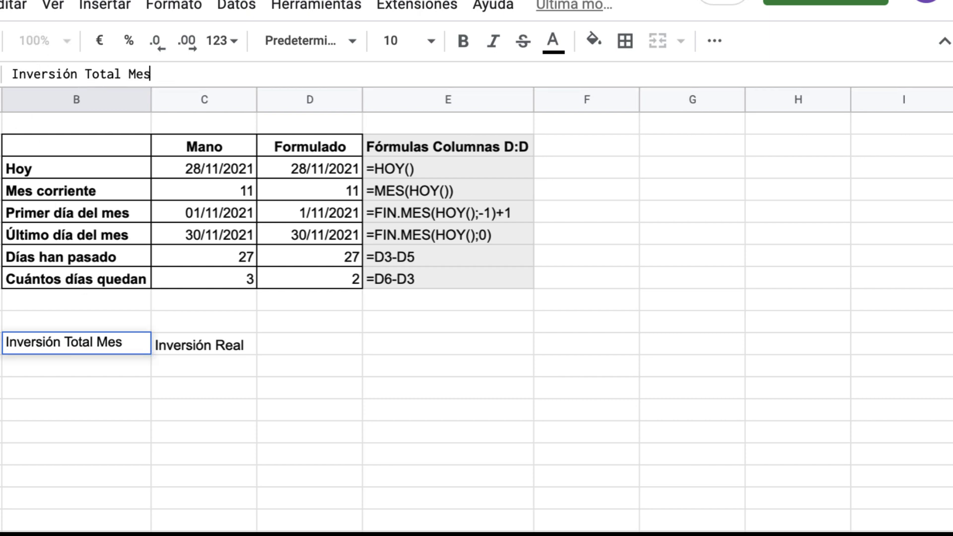
pyautogui.press('Return')
# Step: Label D11 'Presupuesto Invertido' and E11 'Presupuesto invertido / Día (Prom)'
pyautogui.click(309, 343)
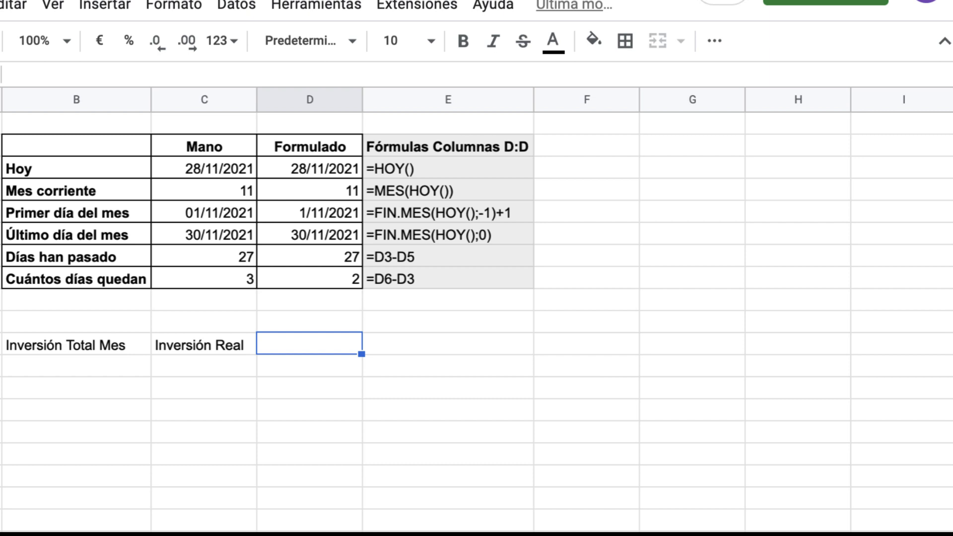
pyautogui.write('Pres')
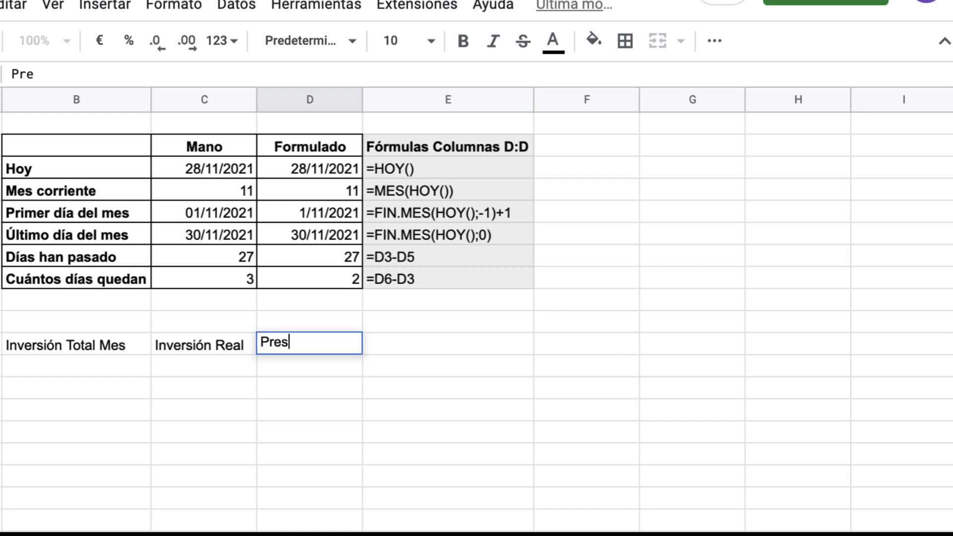
pyautogui.write('upuesto Inver')
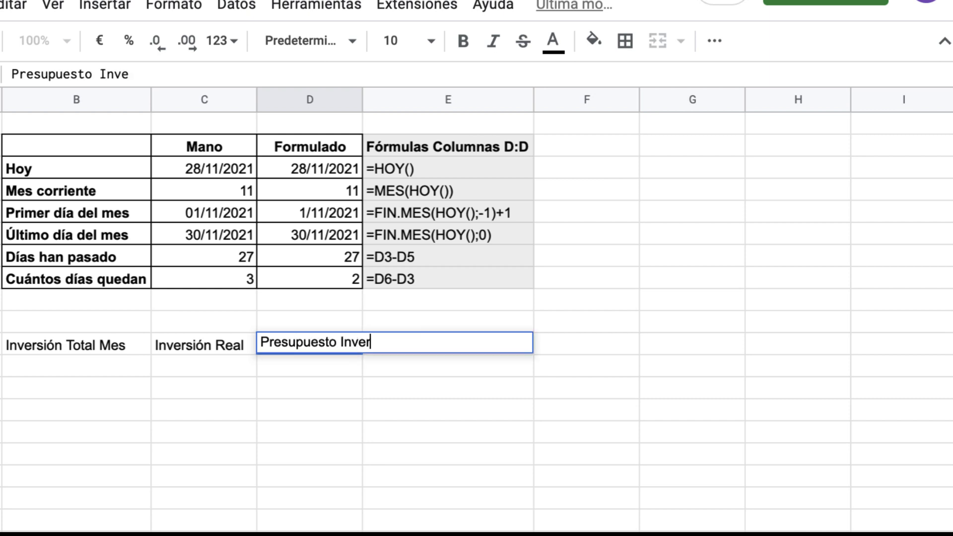
pyautogui.write('tido')
pyautogui.press('Tab')
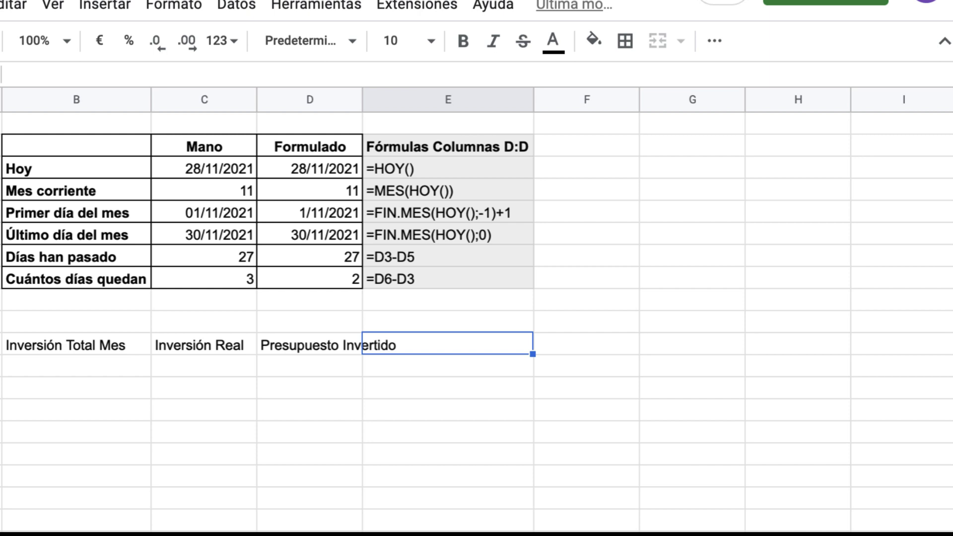
pyautogui.write('AVG ')
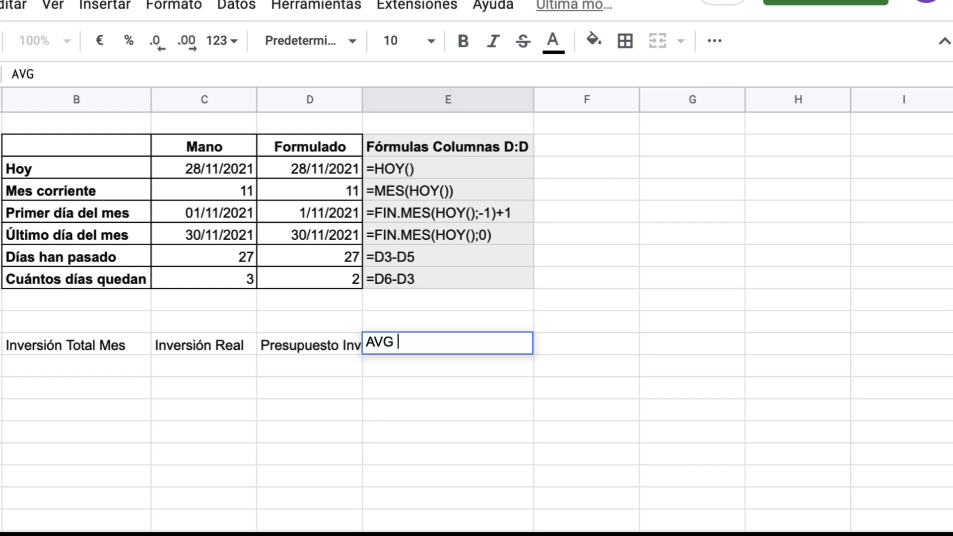
pyautogui.write('Budget Sp')
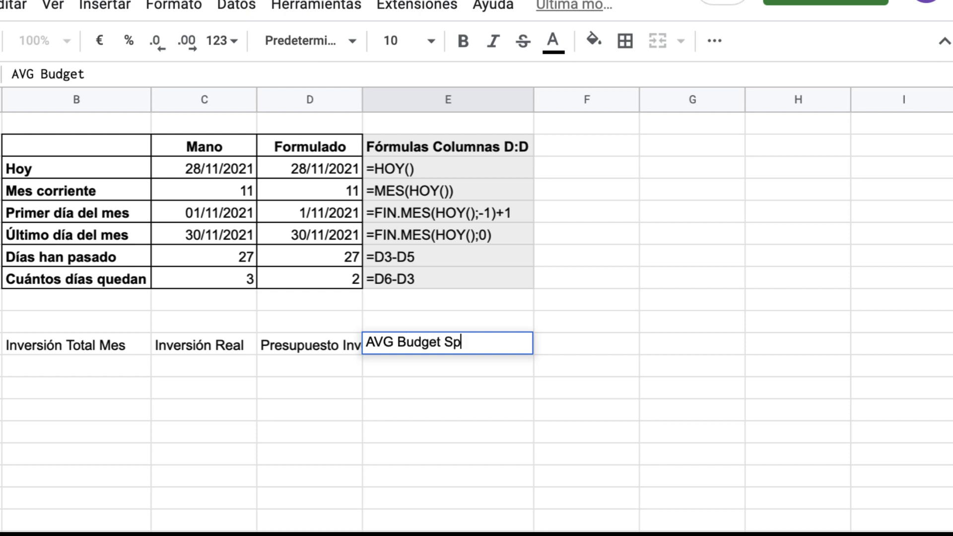
pyautogui.write('ent /')
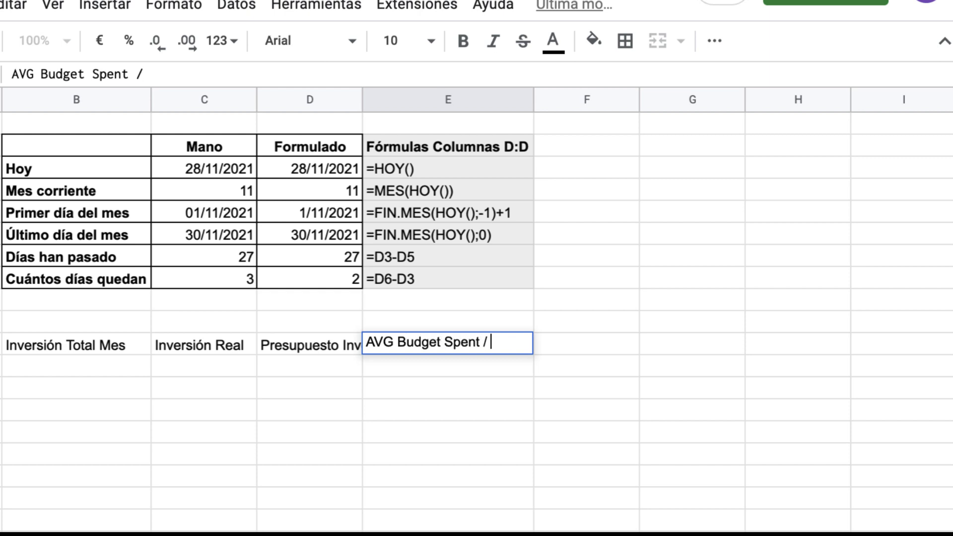
pyautogui.write(' Day')
pyautogui.press('BackSpace')
pyautogui.press('BackSpace')
pyautogui.press('dead_acute')
pyautogui.write('ía')
pyautogui.moveTo(480, 341); pyautogui.dragTo(354, 342)
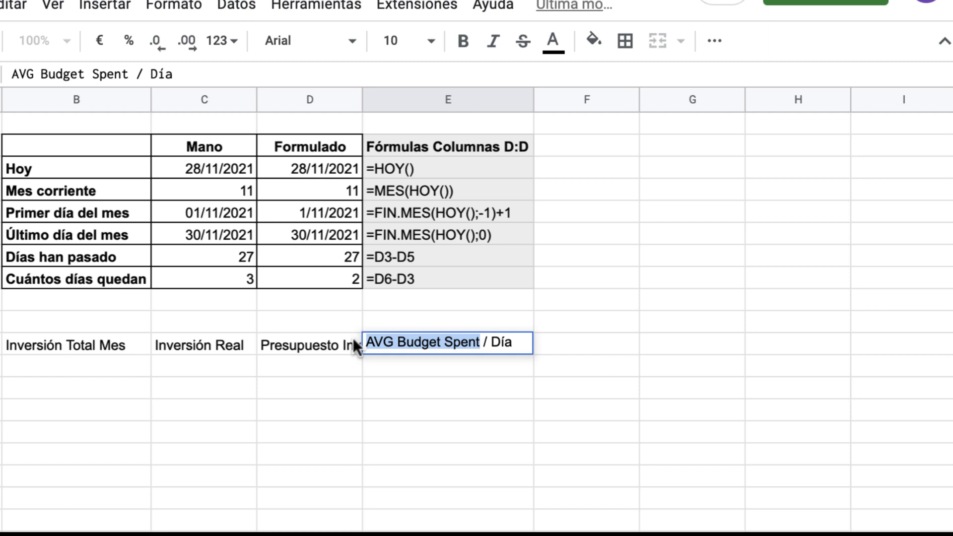
pyautogui.write('Presupuesto')
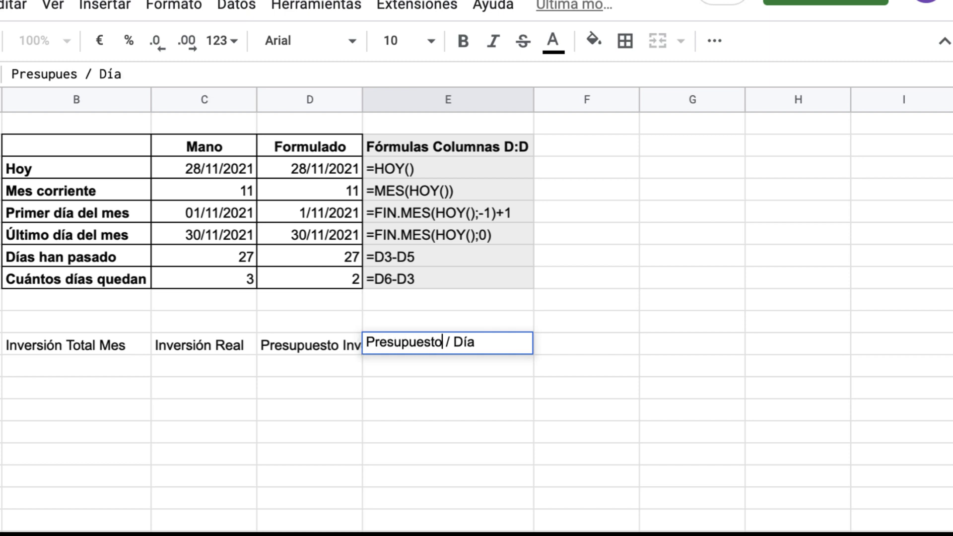
pyautogui.write(' invertido')
pyautogui.press('Right')
pyautogui.press('Right')
pyautogui.press('Right')
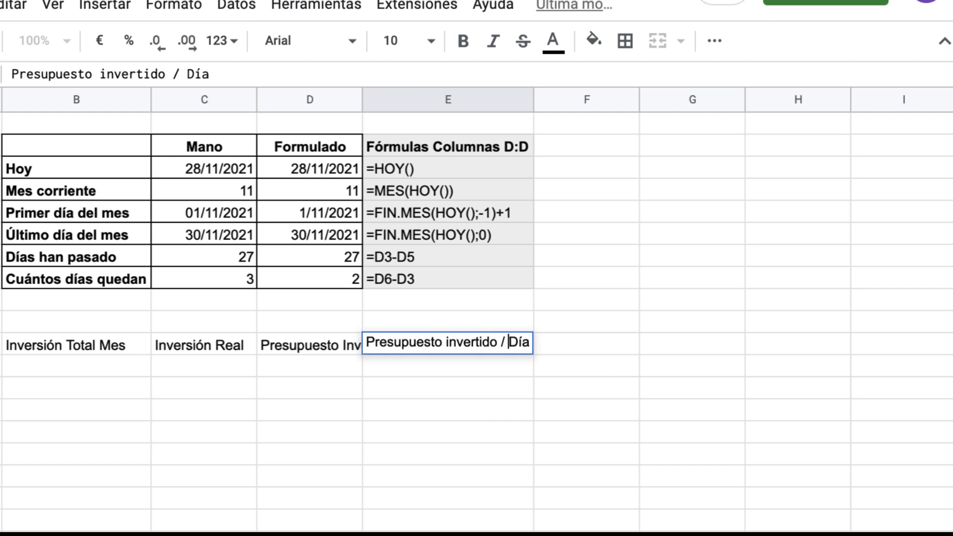
pyautogui.press('Right')
pyautogui.write('(P')
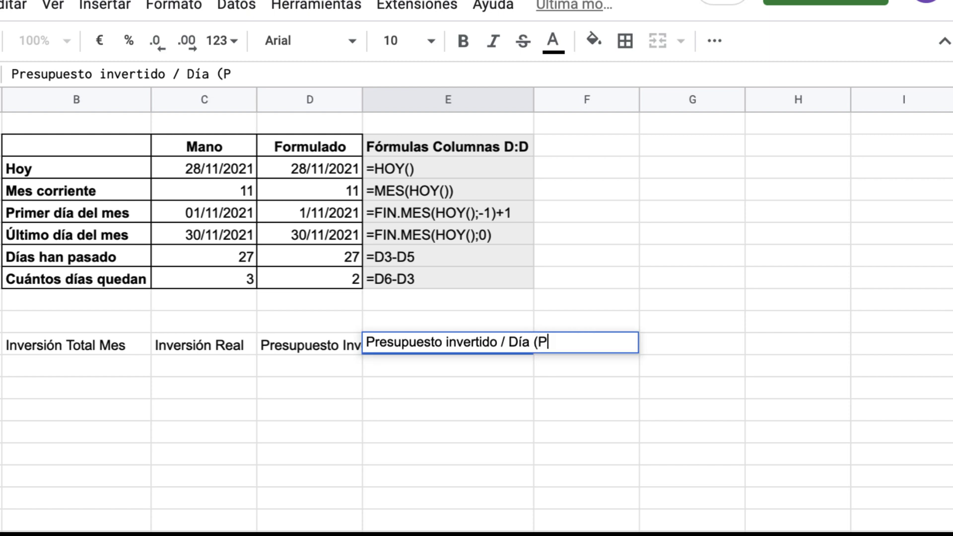
pyautogui.write('rom)')
pyautogui.press('Tab')
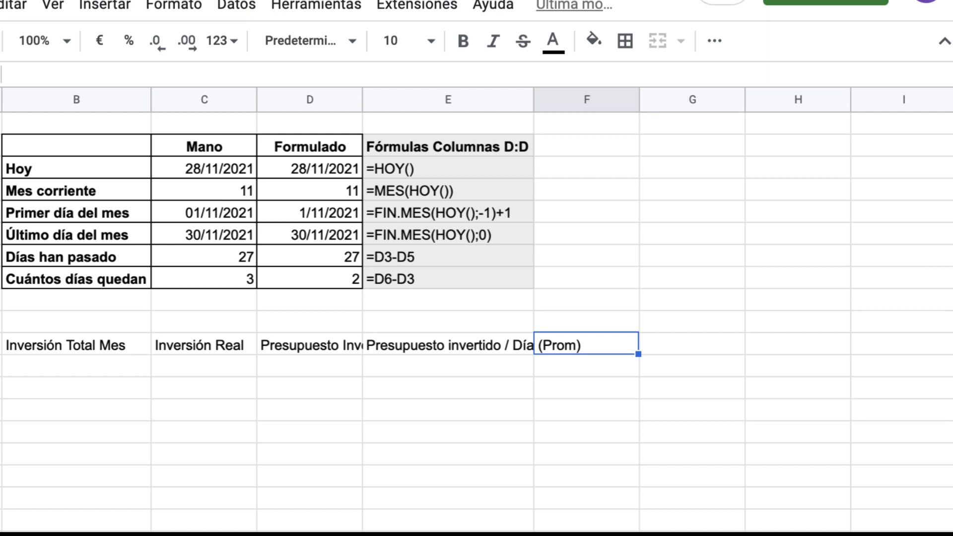
# Step: Label F11 'Objetivo Diario' and G11 'Cuánto Queda'
pyautogui.write('Da')
pyautogui.press('BackSpace')
pyautogui.press('BackSpace')
pyautogui.write('O')
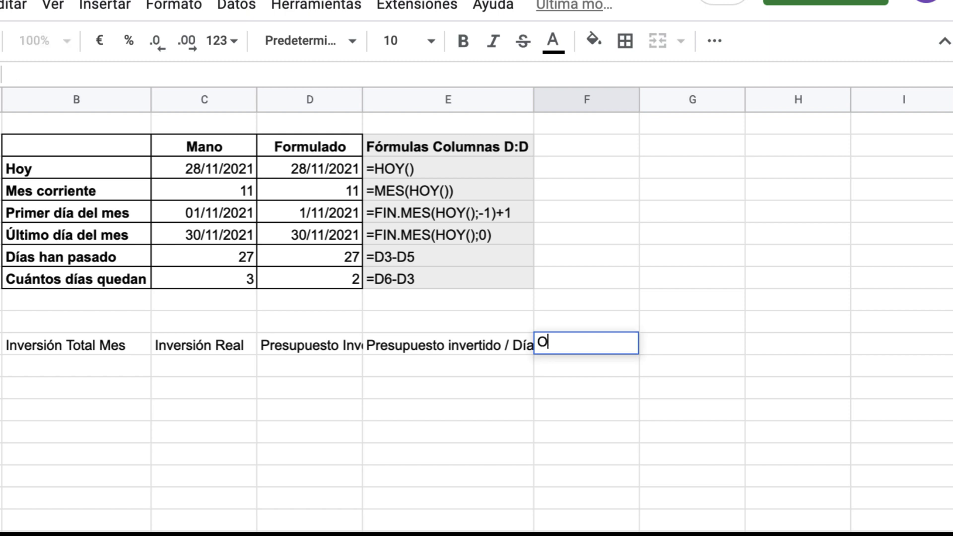
pyautogui.write('bjetivo Diario')
pyautogui.press('Tab')
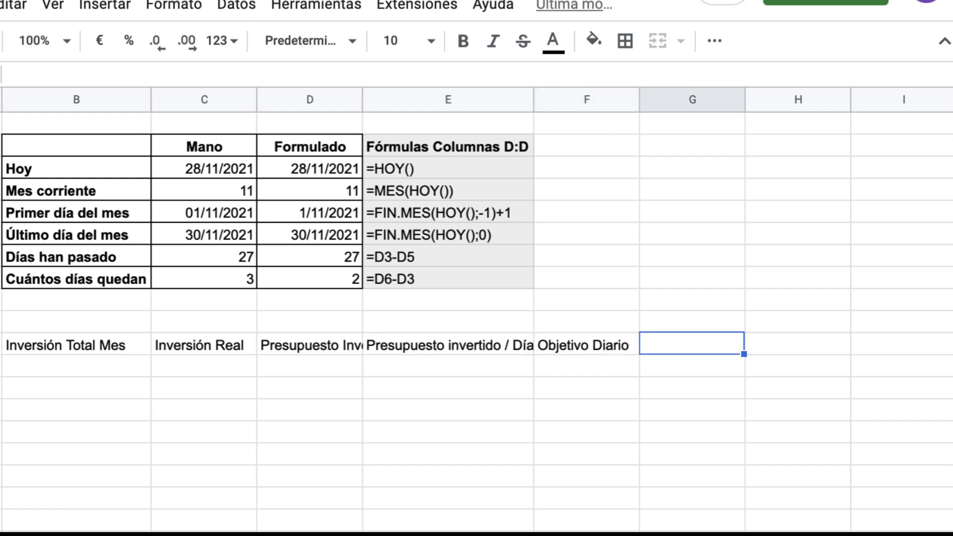
pyautogui.write('Cuánto')
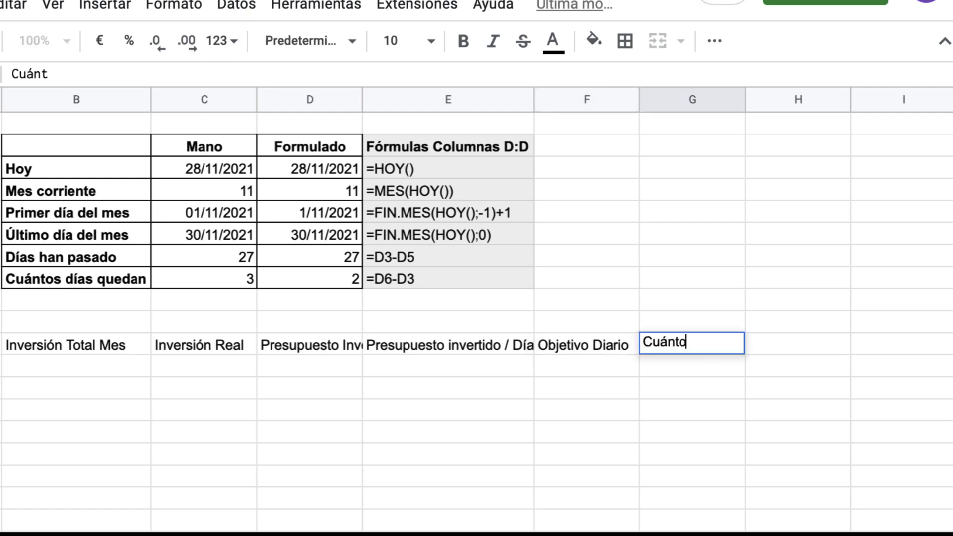
pyautogui.write(' Queda')
pyautogui.press('Return')
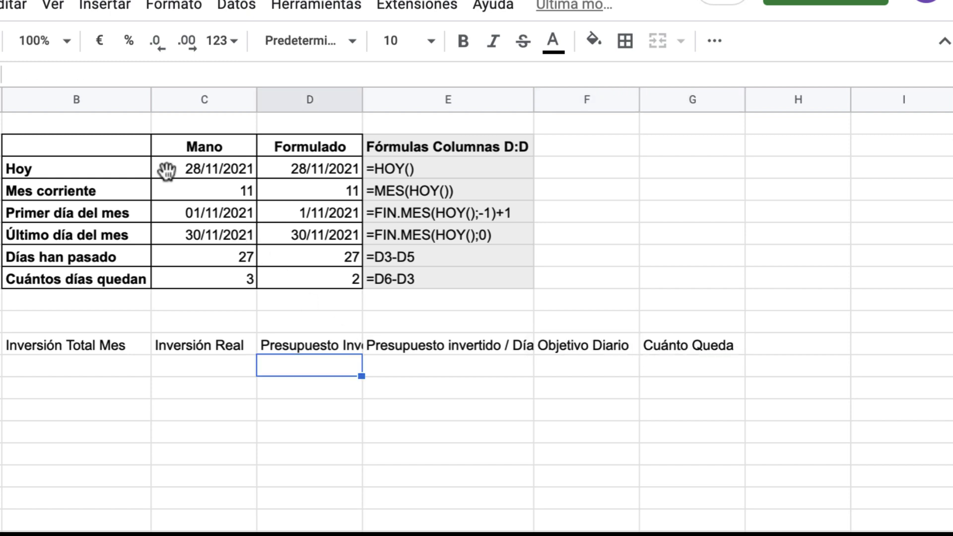
# Step: Auto-fit columns B–G and make the B11:G11 header labels bold
pyautogui.moveTo(51, 99); pyautogui.dragTo(715, 110)
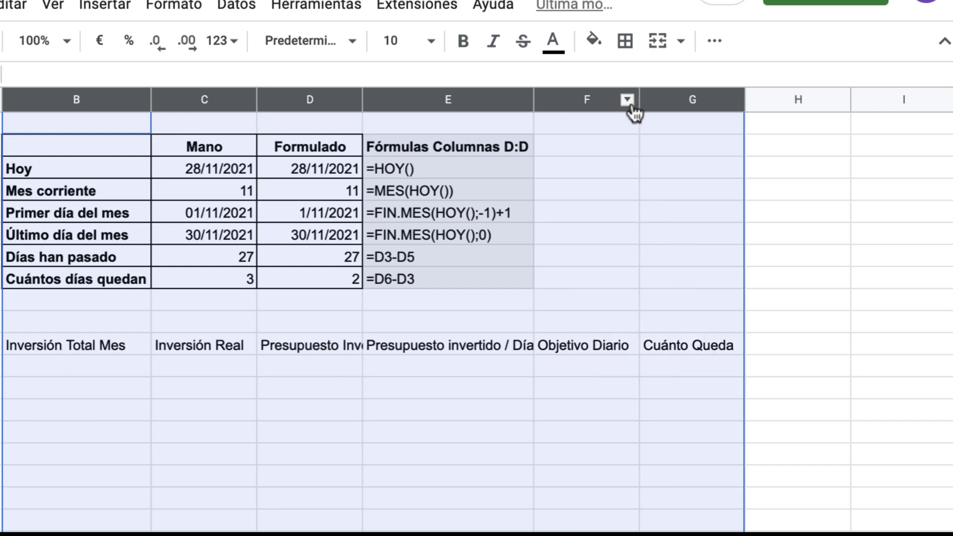
pyautogui.doubleClick(639, 99)
pyautogui.click(187, 428)
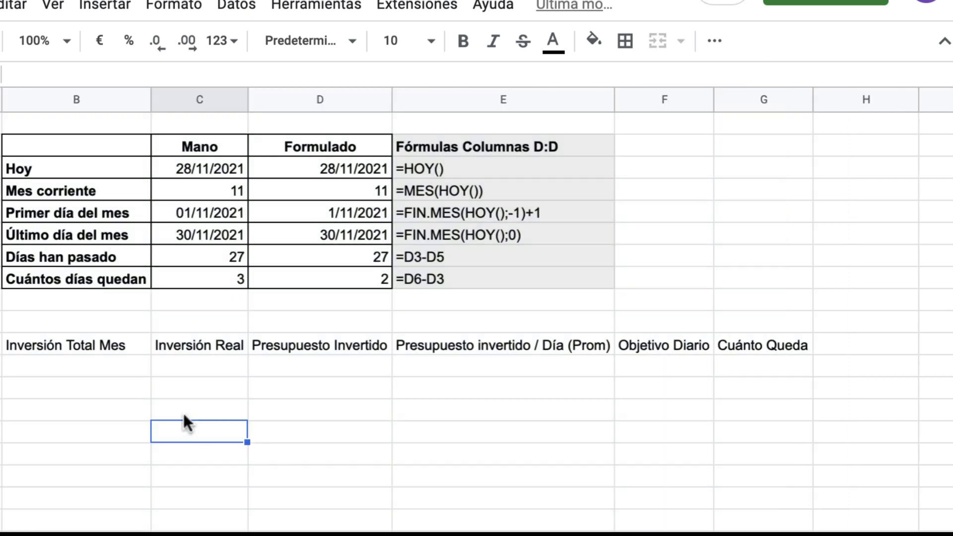
pyautogui.moveTo(66, 343); pyautogui.dragTo(794, 350)
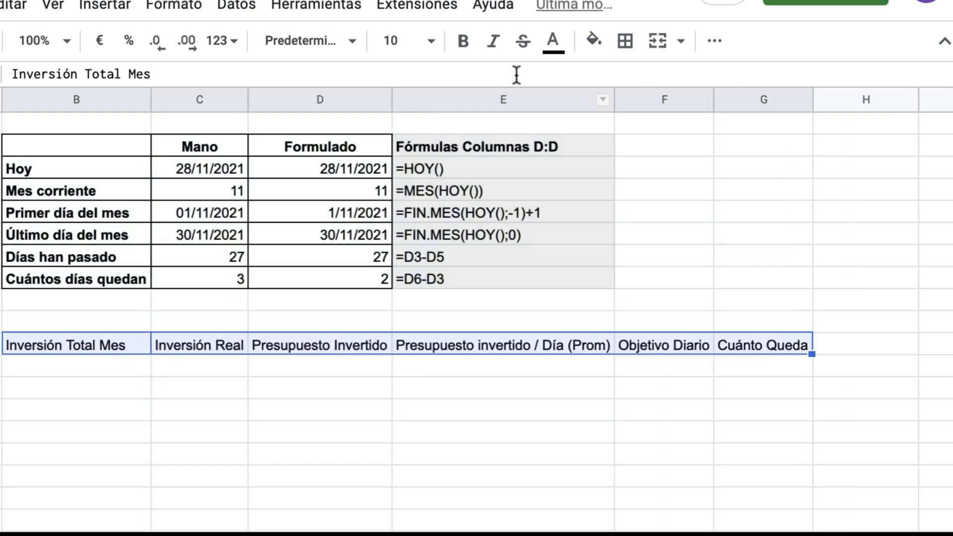
pyautogui.click(462, 42)
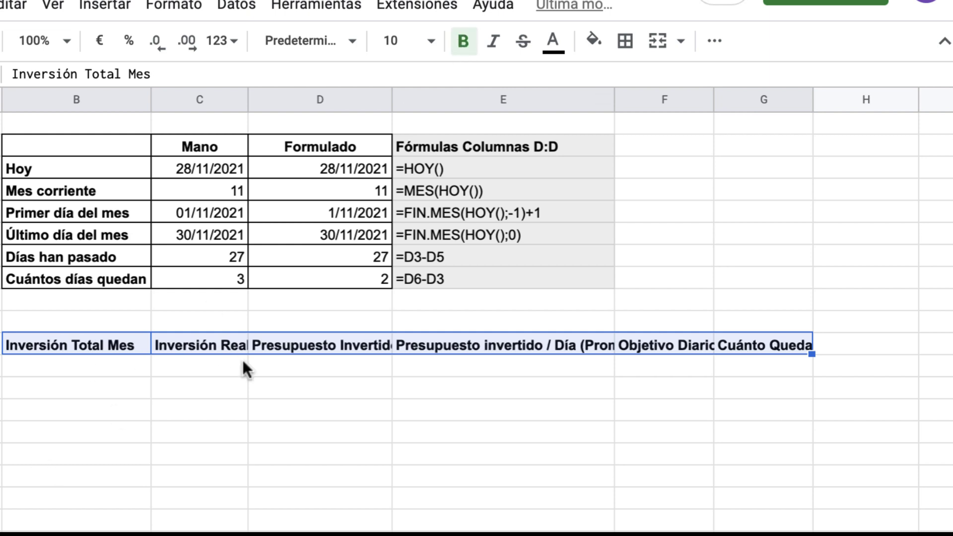
pyautogui.click(240, 386)
# Step: Widen column C slightly and select the Inversión Real header cell
pyautogui.moveTo(248, 102); pyautogui.dragTo(253, 103)
pyautogui.click(203, 330)
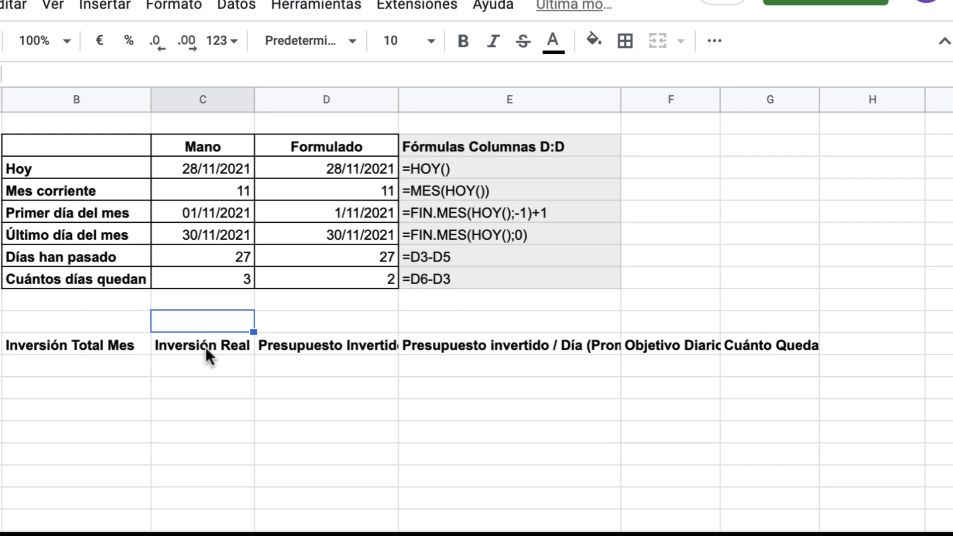
pyautogui.click(205, 347)
pyautogui.click(99, 10)
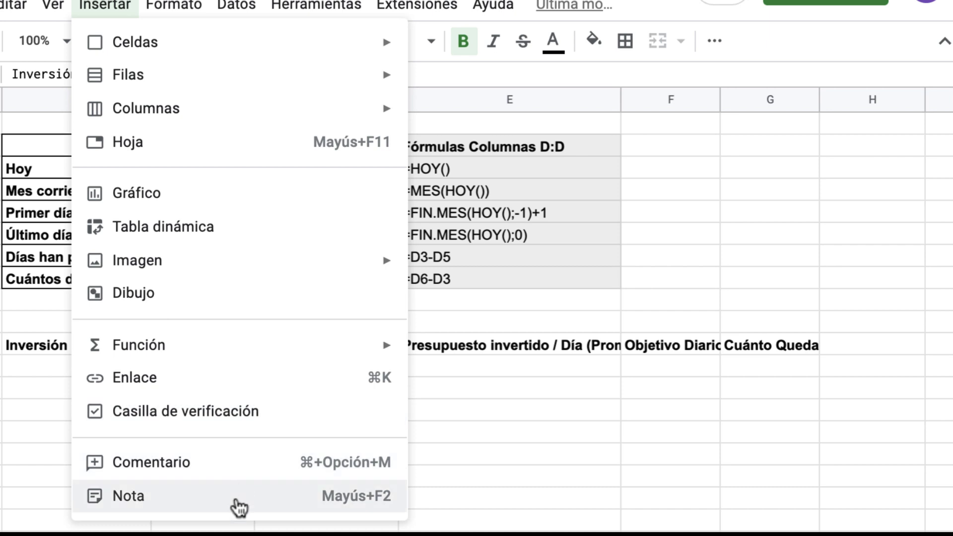
# Step: Note on Inversión Real that its data would come from Supermetrics, Google Analytics and Google Ads
pyautogui.click(236, 499)
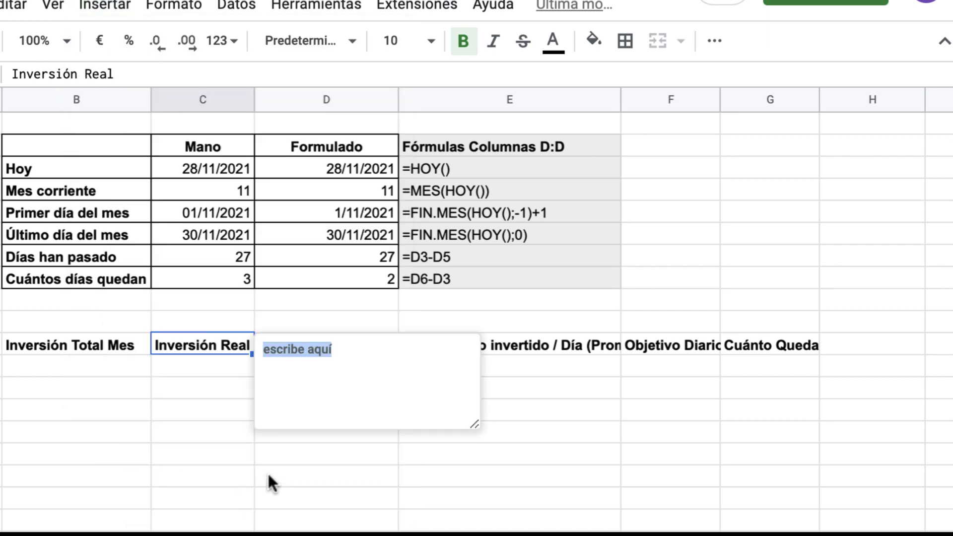
pyautogui.write('Este da')
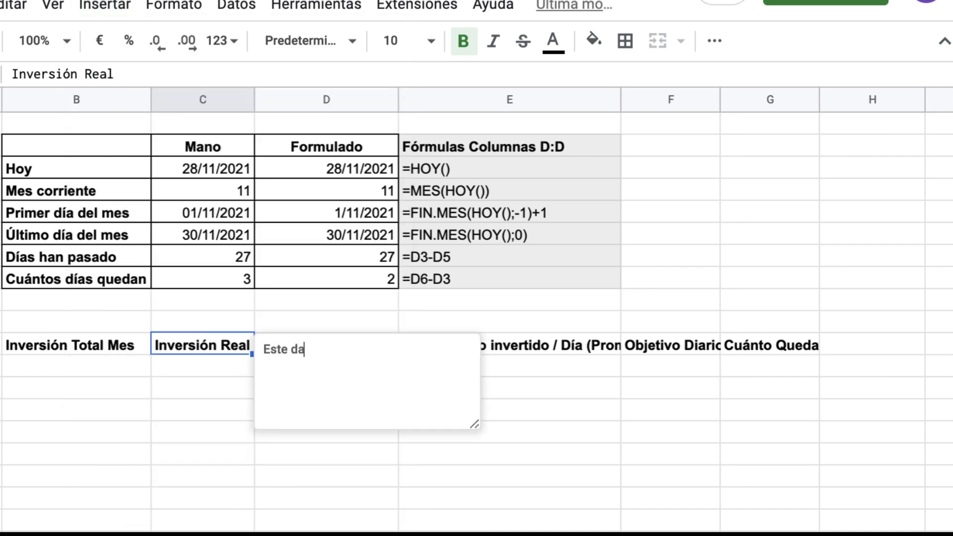
pyautogui.write('to fuera volcado dir')
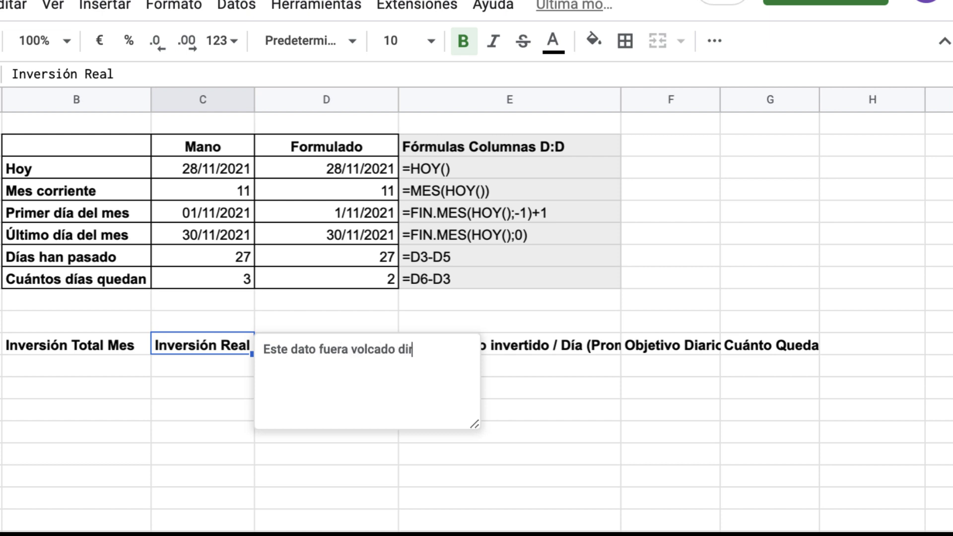
pyautogui.write('ectamente por plataform')
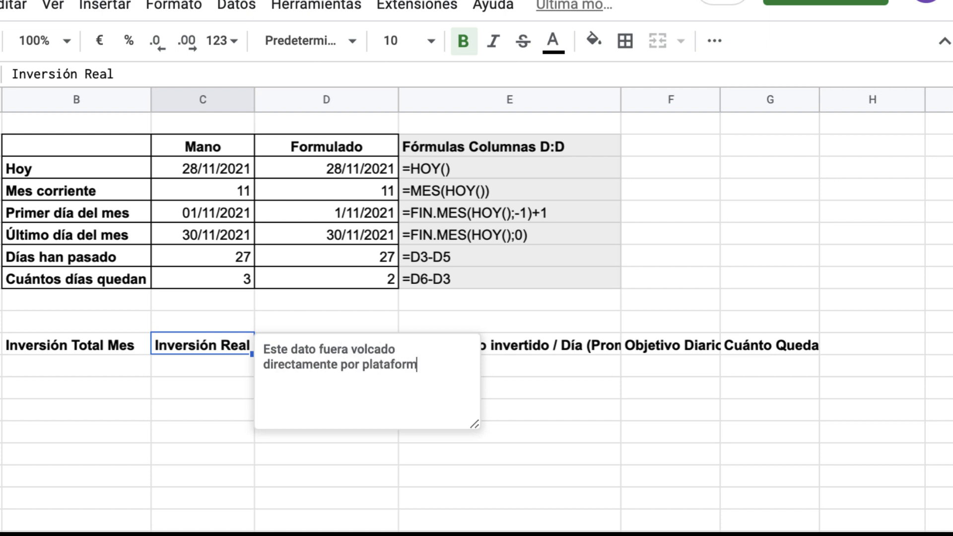
pyautogui.write('a: Supermetrics,')
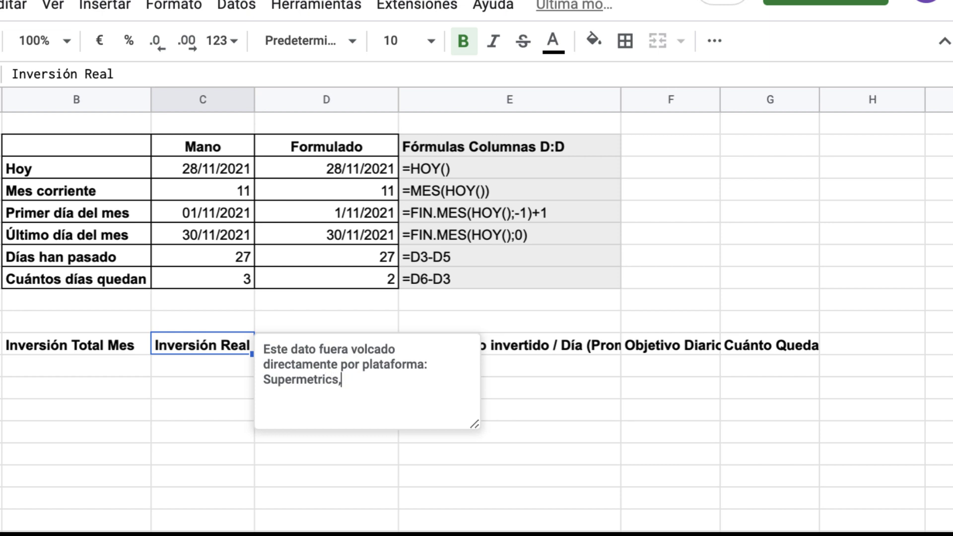
pyautogui.write(' Google A')
pyautogui.write('nalytics A')
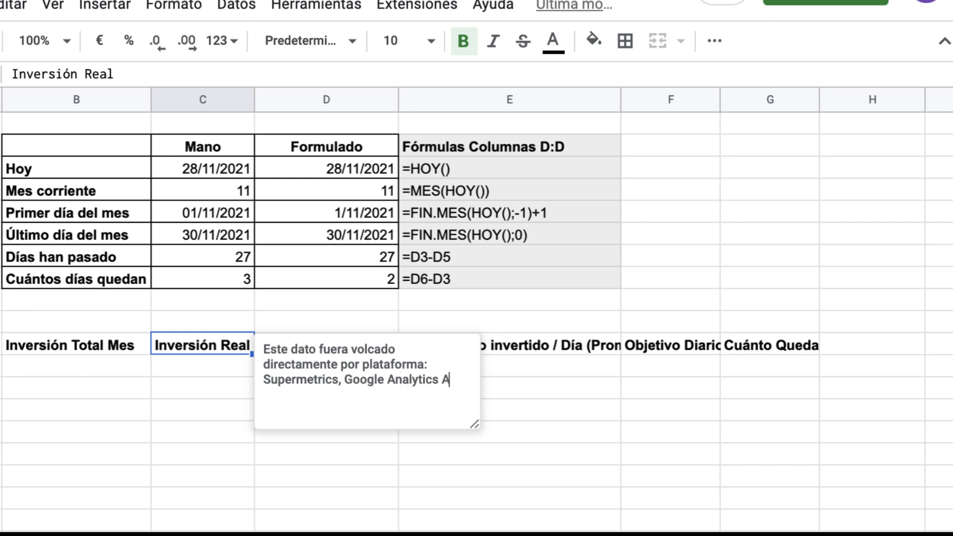
pyautogui.write('dd On')
pyautogui.write(', Google Ads ')
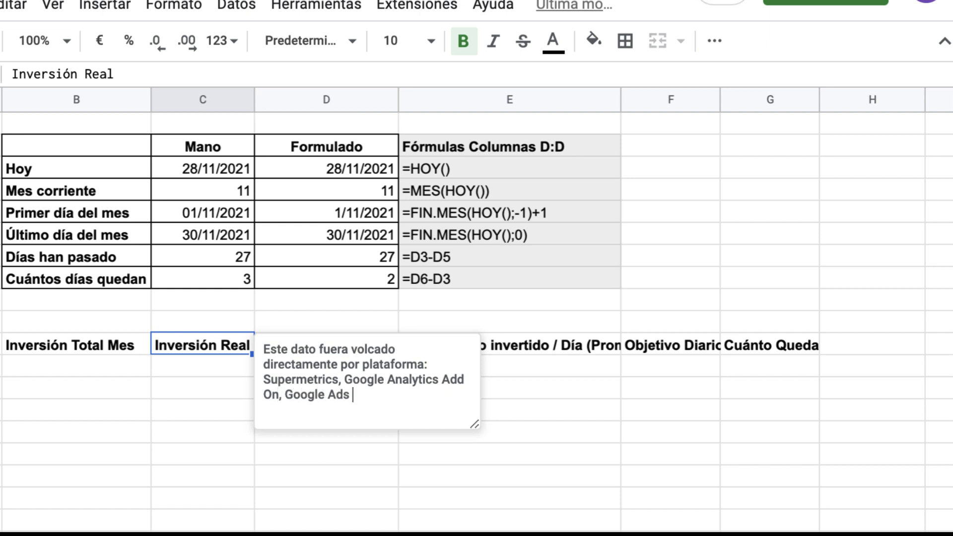
pyautogui.write('add on, et')
pyautogui.write('c...')
pyautogui.click(665, 426)
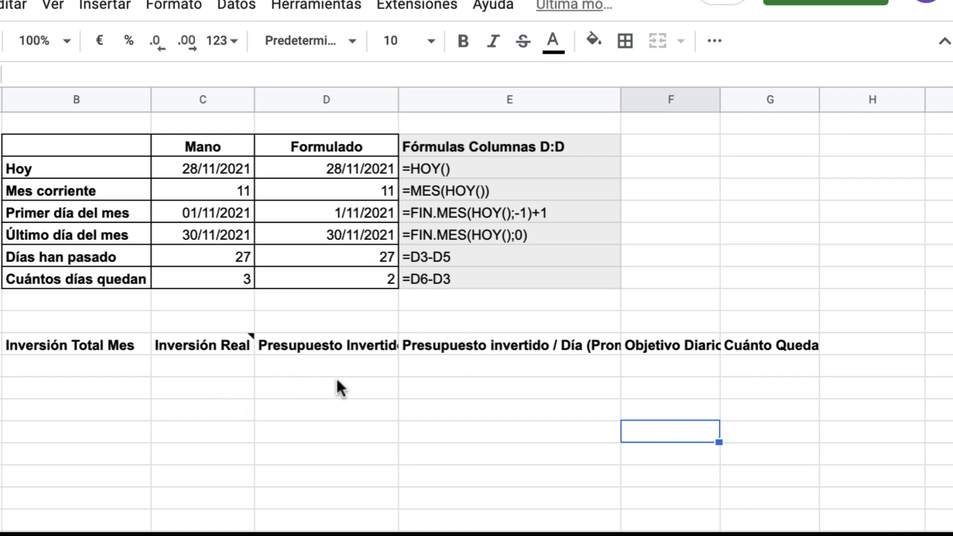
# Step: Enter 35000 under Inversión Total Mes and format it as euros (35.000,00 €)
pyautogui.click(108, 368)
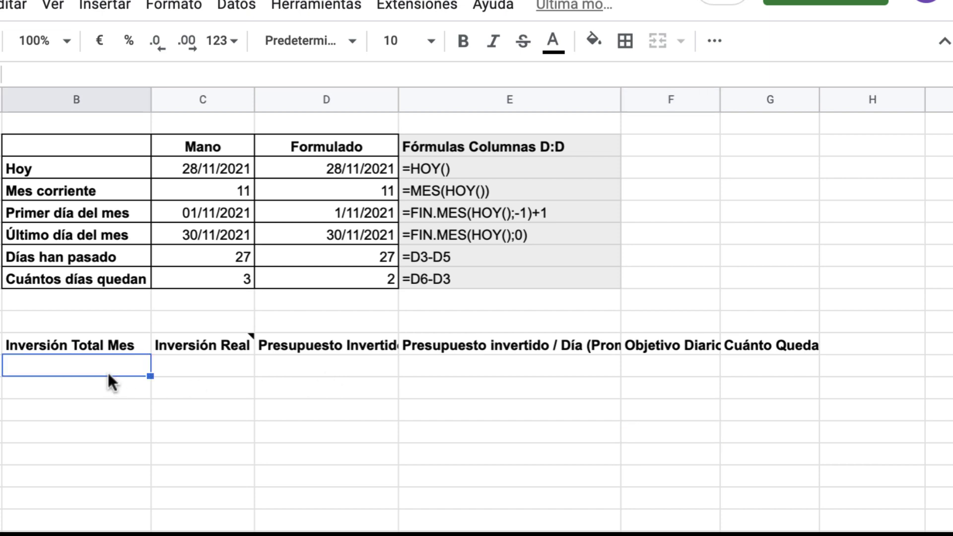
pyautogui.write('3500')
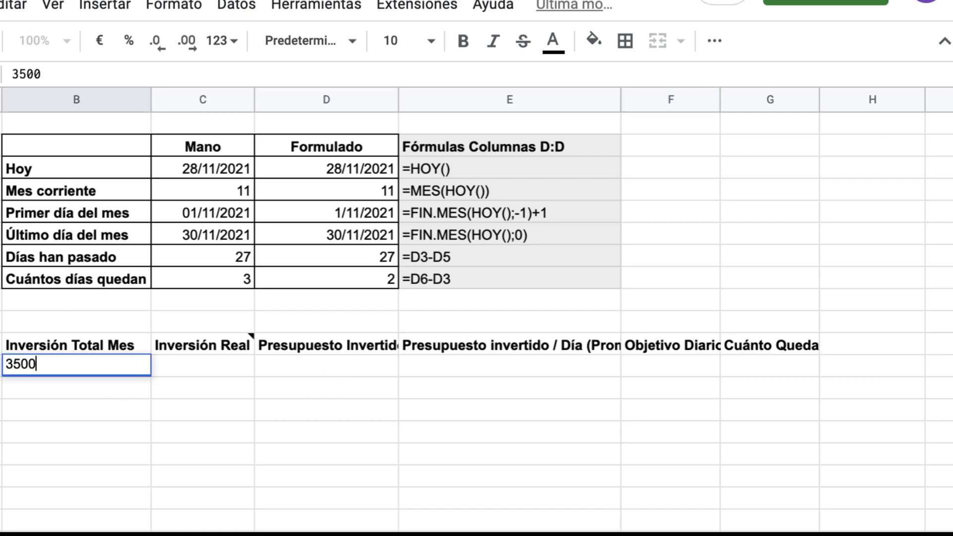
pyautogui.write('0')
pyautogui.press('Return')
pyautogui.press('Up')
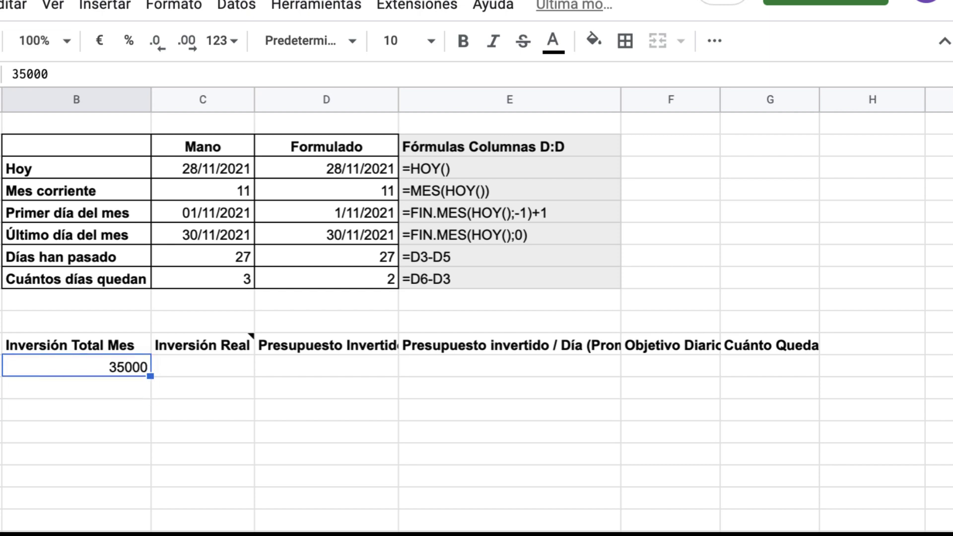
pyautogui.click(107, 43)
# Step: Enter 27654 under Inversión Real and format it as euros (27.654,00 €)
pyautogui.click(207, 363)
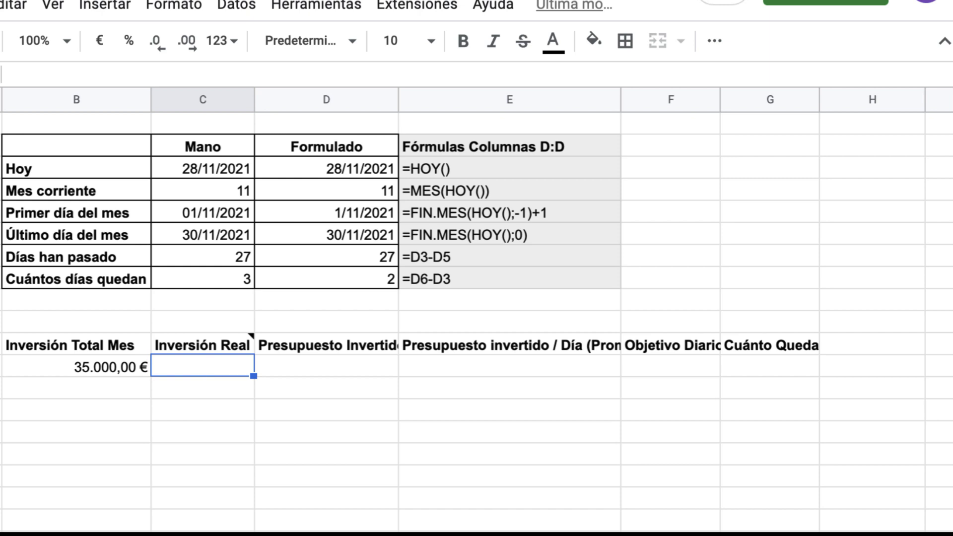
pyautogui.write('27654')
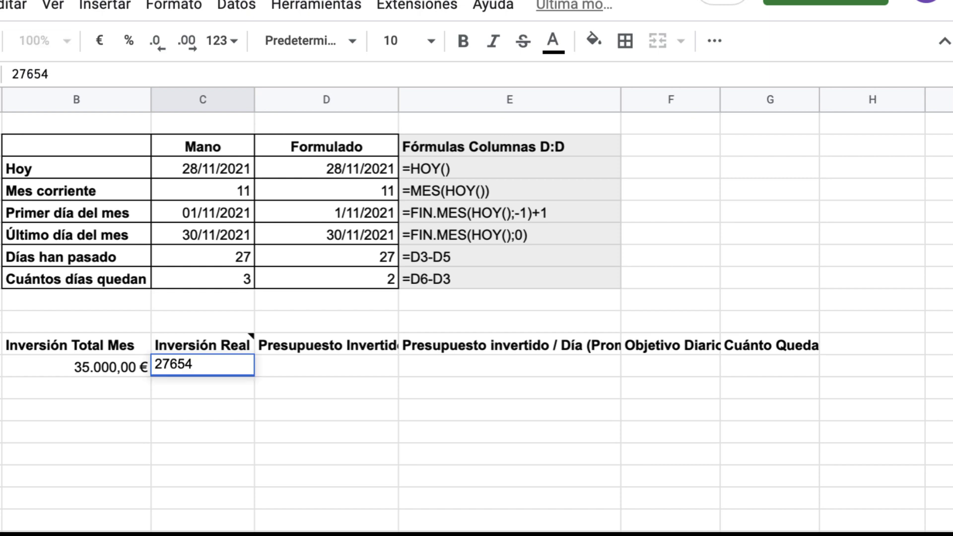
pyautogui.press('Return')
pyautogui.press('Up')
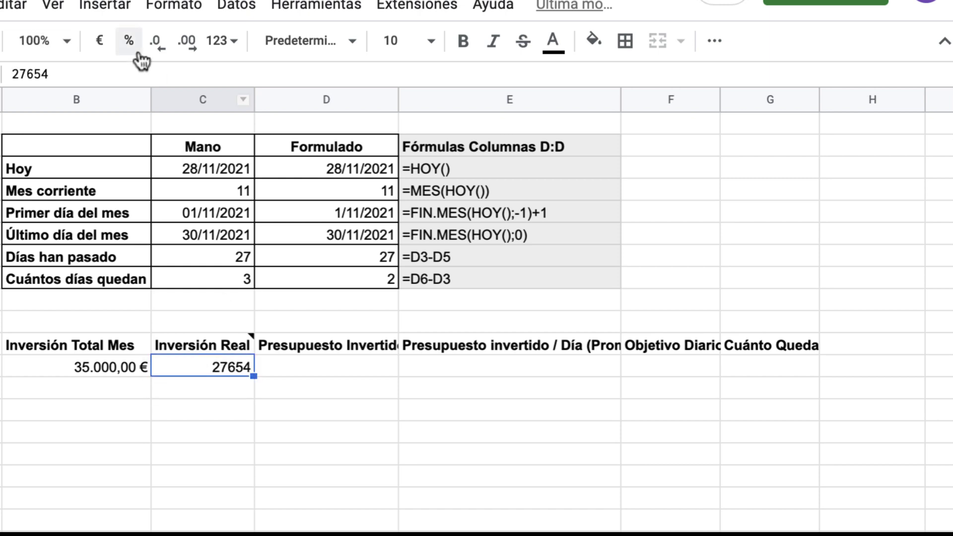
pyautogui.click(130, 41)
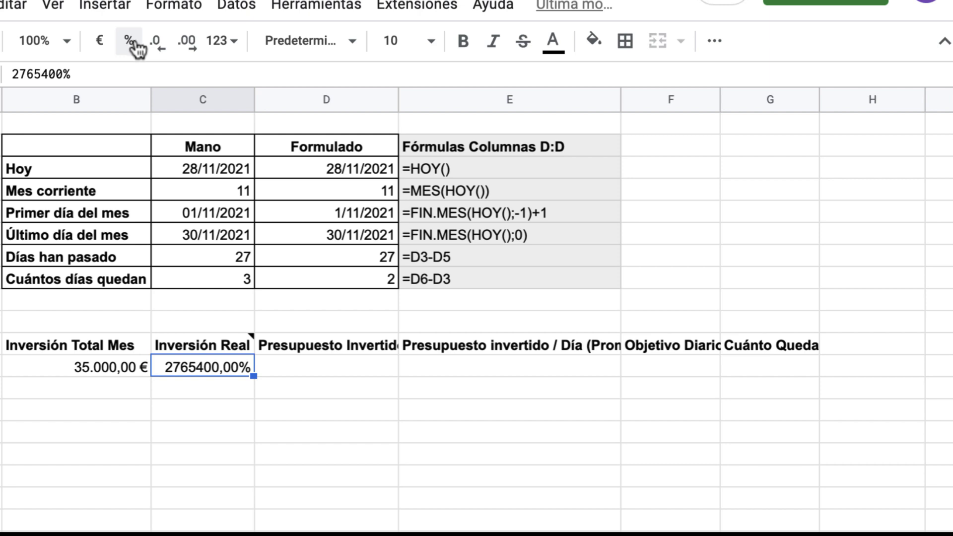
pyautogui.click(109, 46)
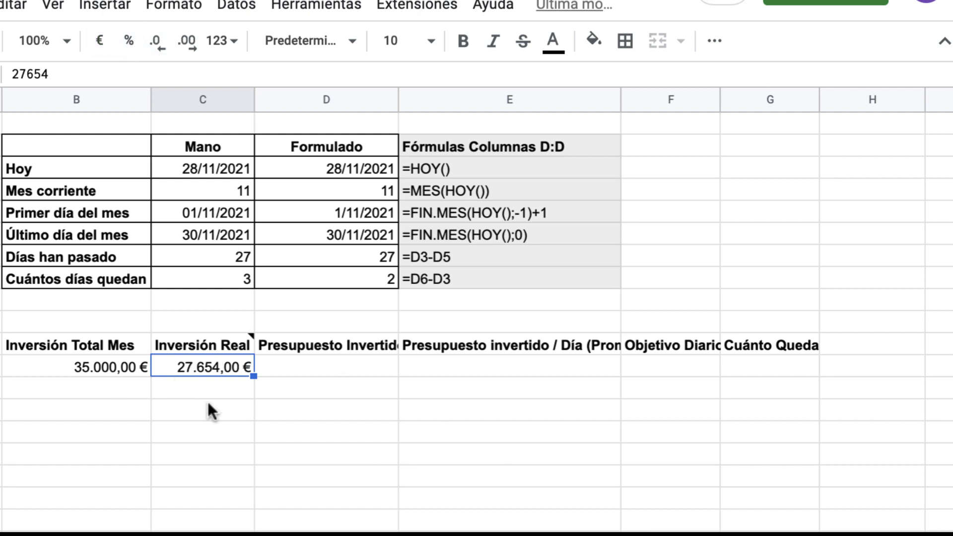
# Step: Auto-fit column D and enter =C12/B12 in D12, shown as a percentage (79,01%)
pyautogui.click(348, 367)
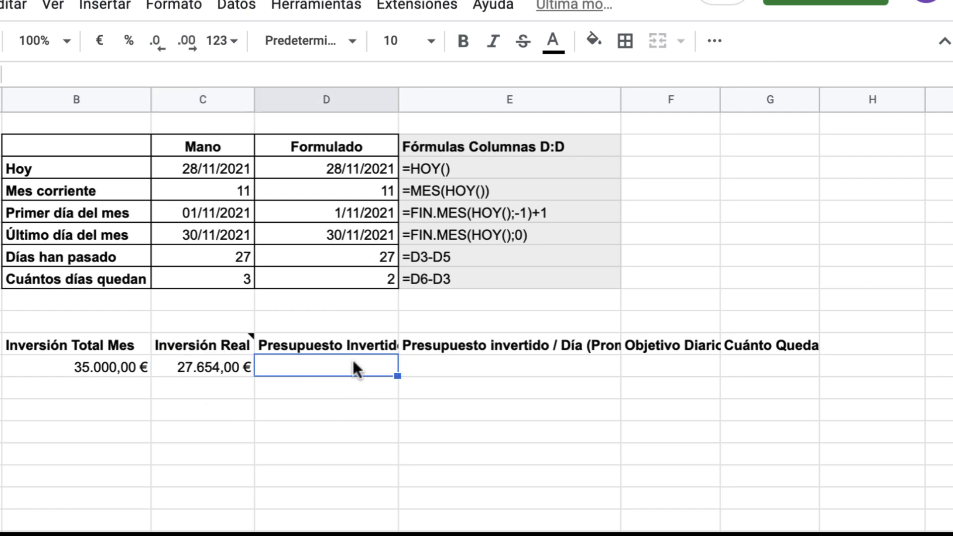
pyautogui.doubleClick(397, 101)
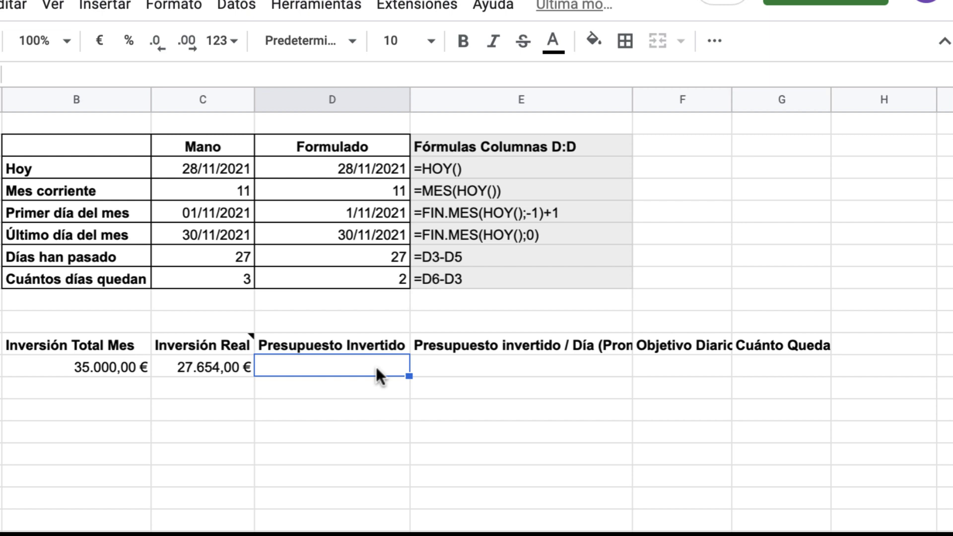
pyautogui.write('=')
pyautogui.click(197, 369)
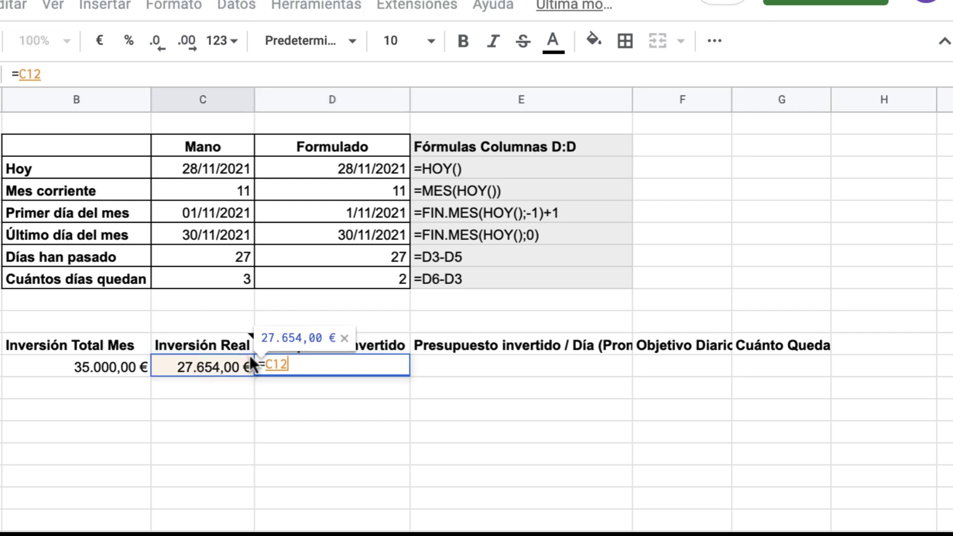
pyautogui.write('/')
pyautogui.click(76, 369)
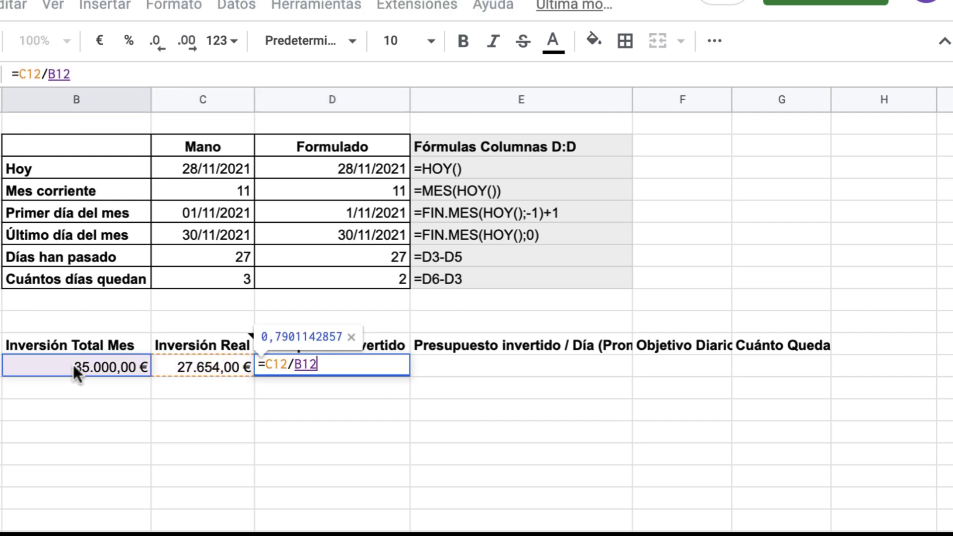
pyautogui.press('Return')
pyautogui.click(348, 365)
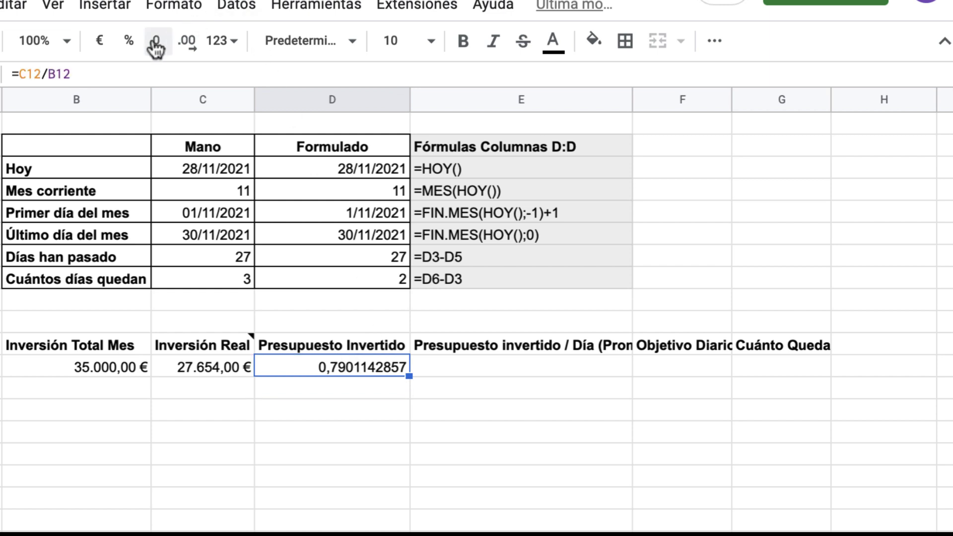
pyautogui.click(129, 41)
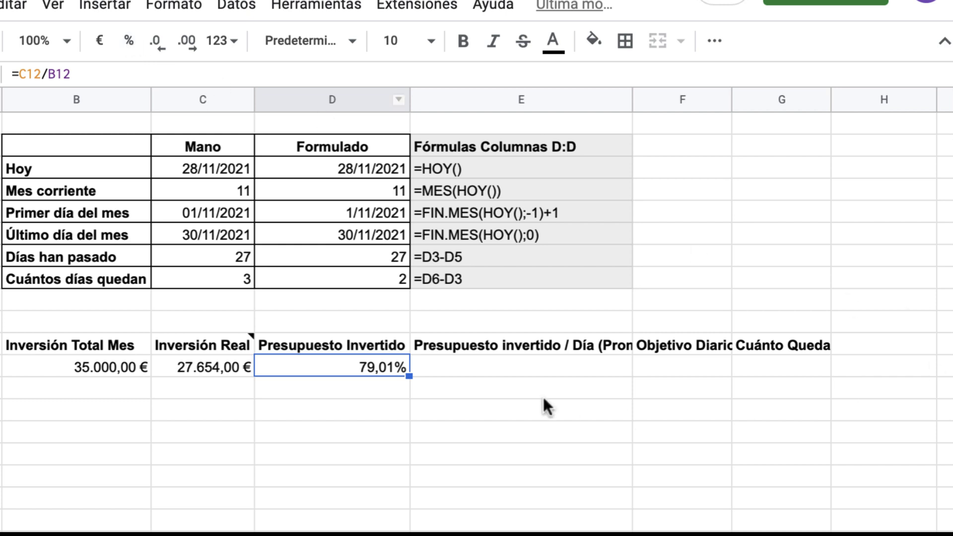
# Step: Shift E11:G12 one column right and enter 'Porcentaje deMes' in the freed E11
pyautogui.moveTo(528, 351); pyautogui.dragTo(773, 376)
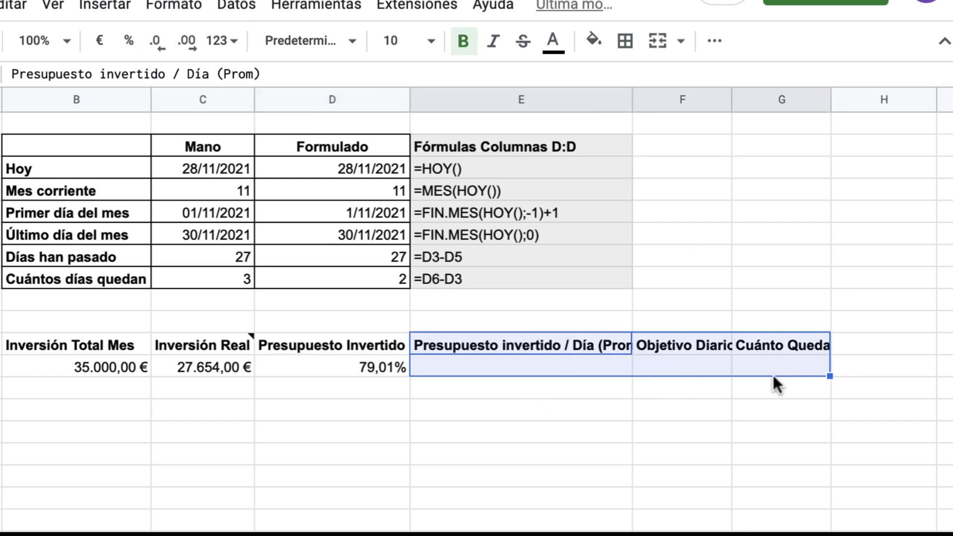
pyautogui.moveTo(656, 362); pyautogui.dragTo(679, 347)
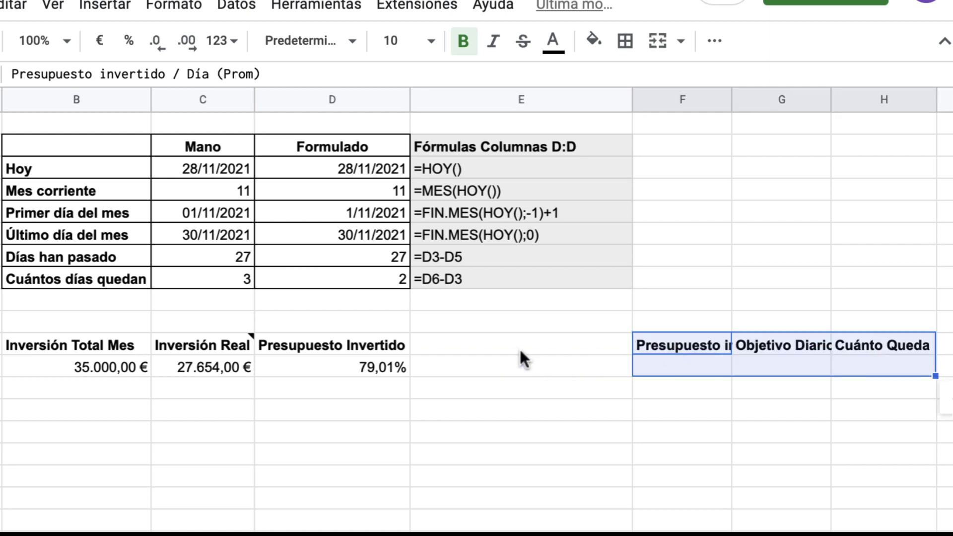
pyautogui.click(513, 347)
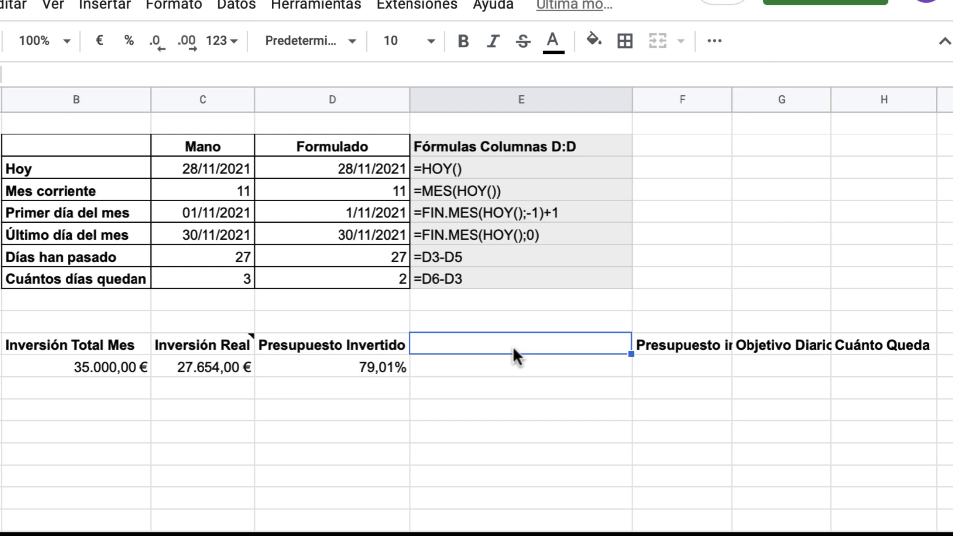
pyautogui.write('P')
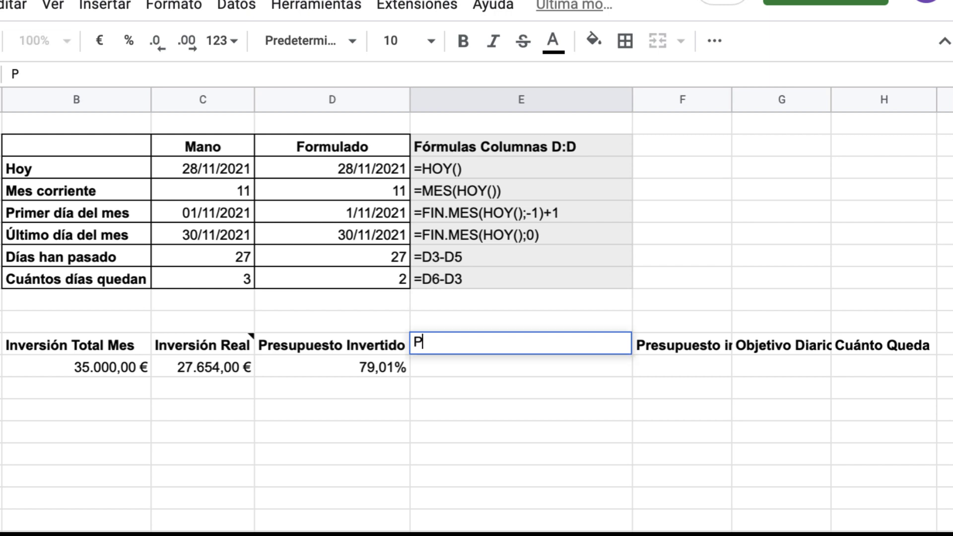
pyautogui.write('orciento de')
pyautogui.press('BackSpace')
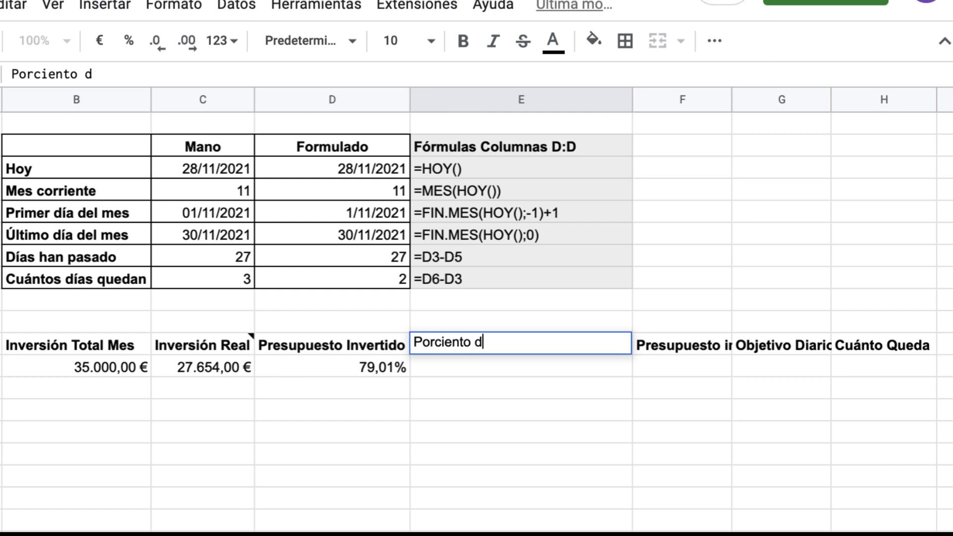
pyautogui.press('BackSpace')
pyautogui.press('BackSpace')
pyautogui.press('BackSpace')
pyautogui.press('BackSpace')
pyautogui.press('BackSpace')
pyautogui.press('BackSpace')
pyautogui.press('BackSpace')
pyautogui.write('entaje')
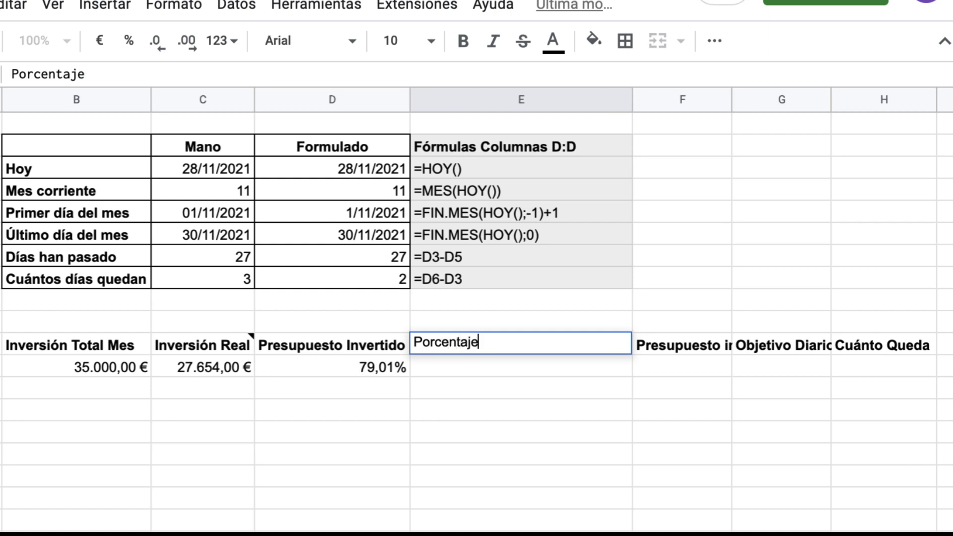
pyautogui.write(' deMes')
pyautogui.press('Return')
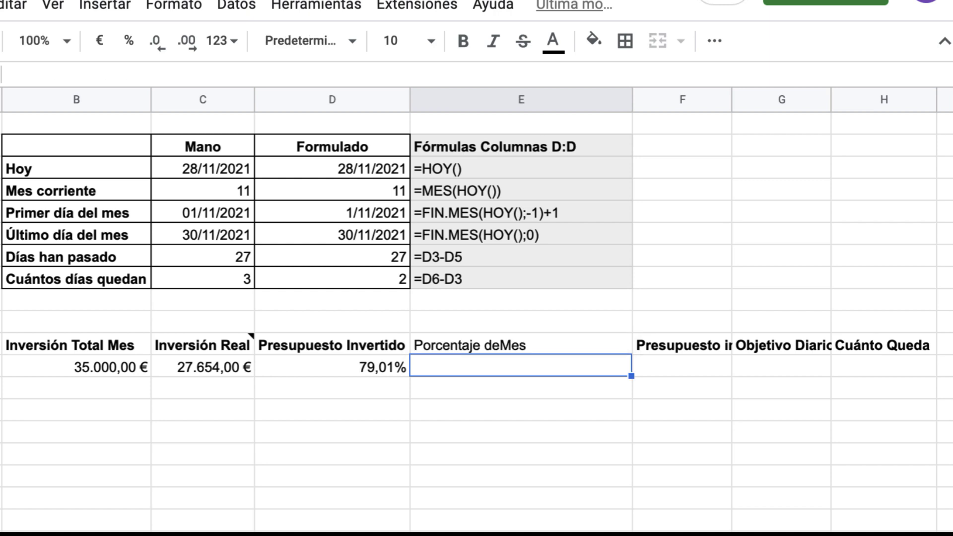
pyautogui.write('=')
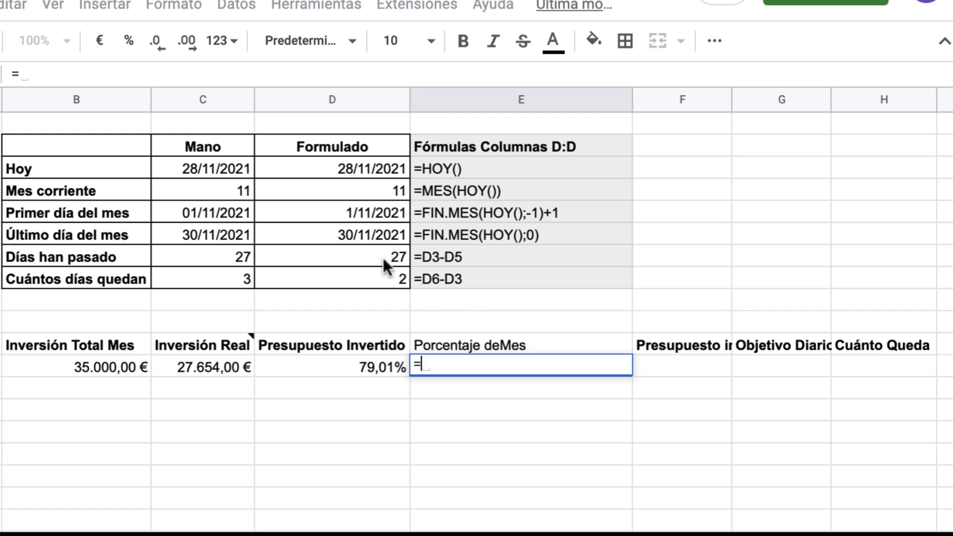
pyautogui.press('Escape')
# Step: Add a Nº Días del Mes row with 30 and the formula =D6-D5+1
pyautogui.click(83, 302)
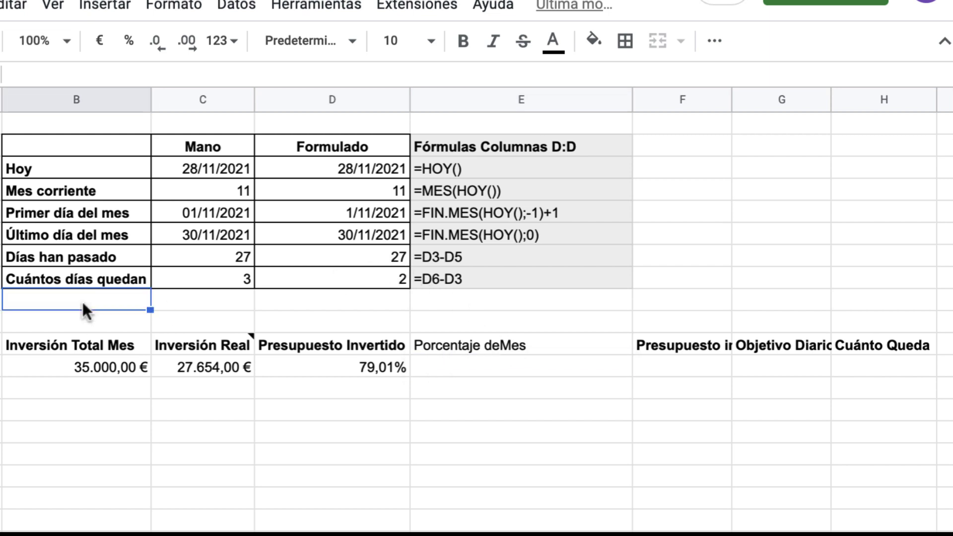
pyautogui.write('Nº D')
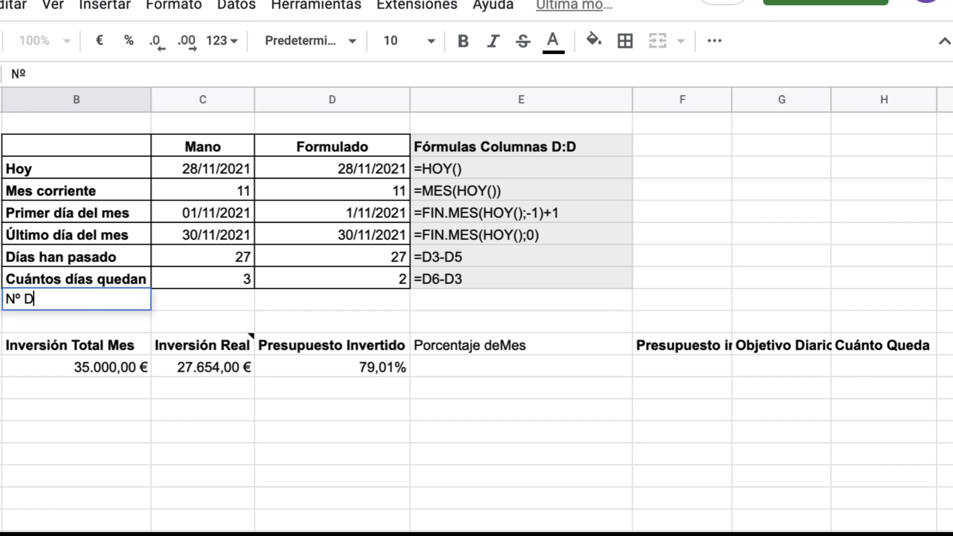
pyautogui.write('ías del Mes')
pyautogui.press('Tab')
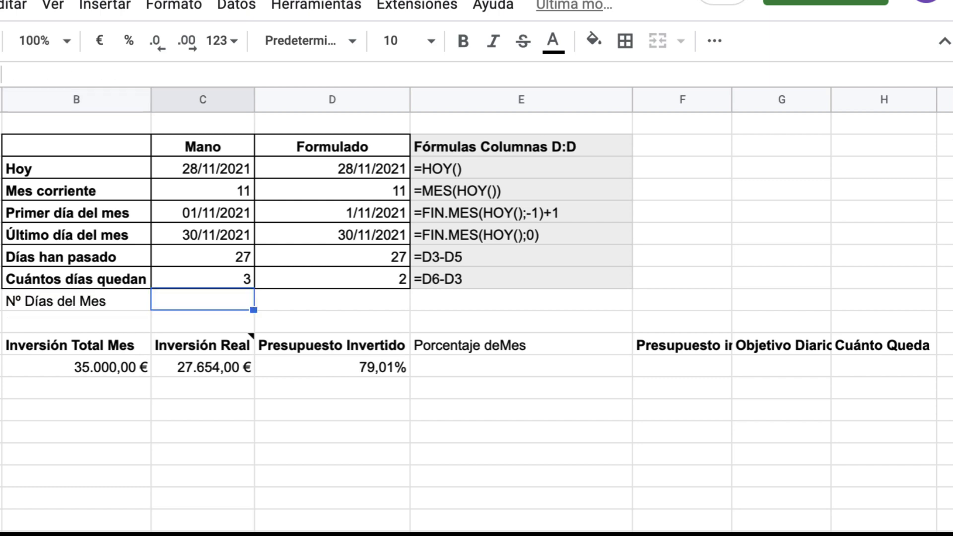
pyautogui.write('30')
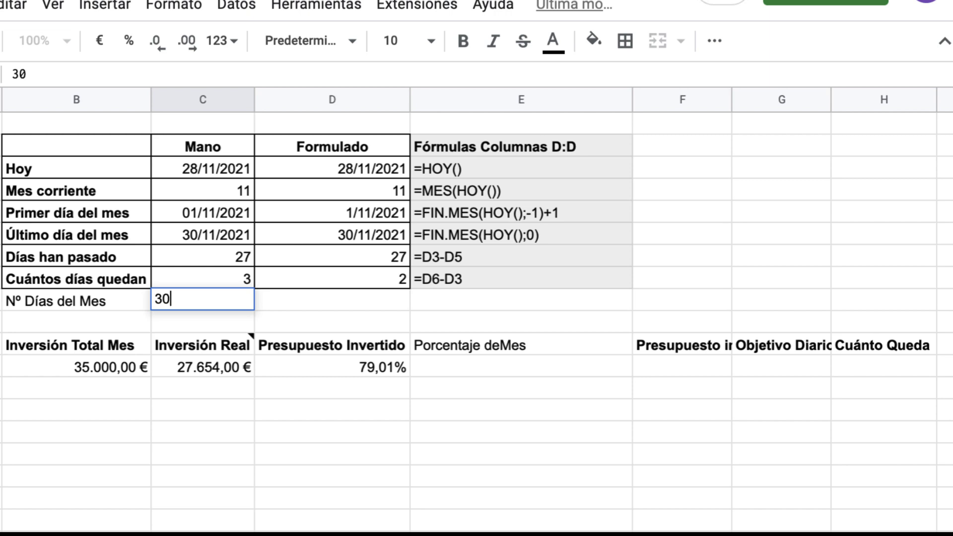
pyautogui.press('Tab')
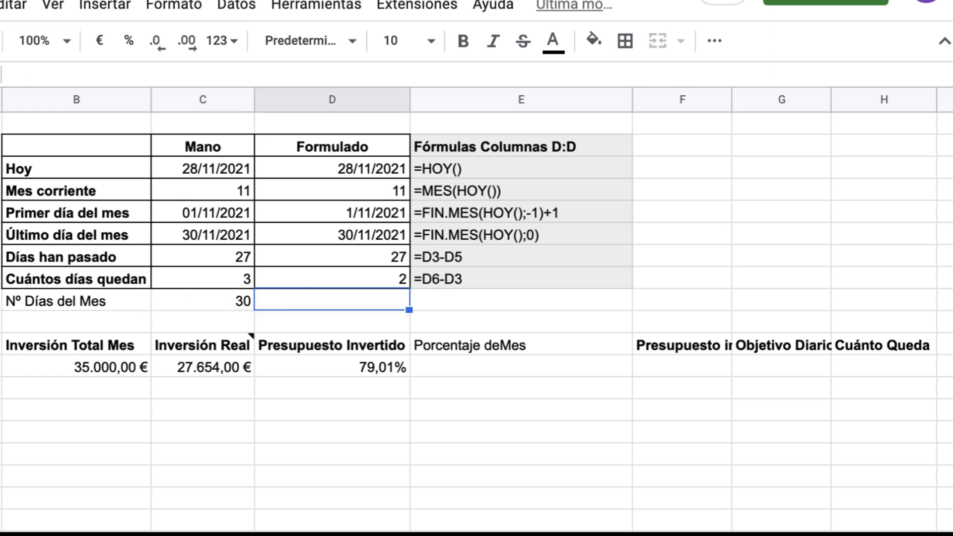
pyautogui.write('=')
pyautogui.click(344, 232)
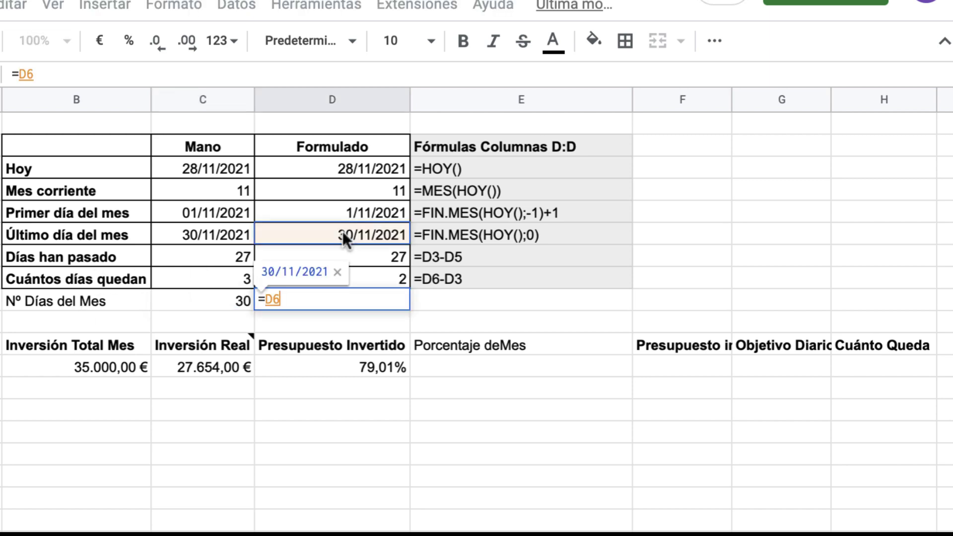
pyautogui.write('-')
pyautogui.click(345, 219)
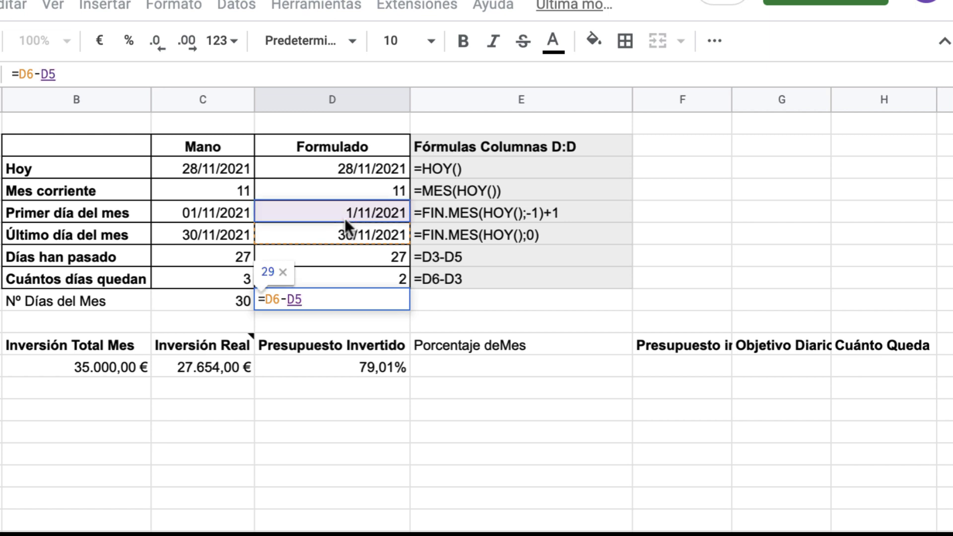
pyautogui.write('+1')
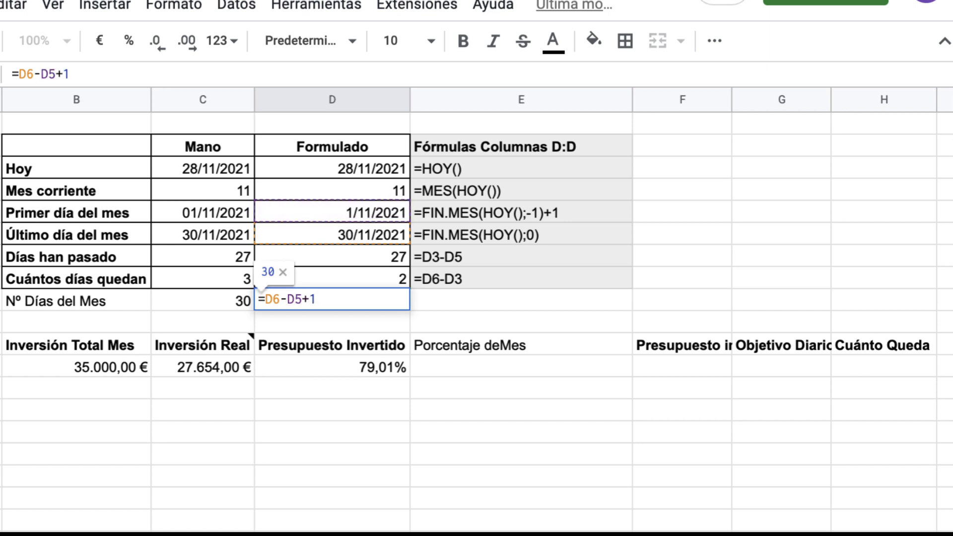
pyautogui.press('Return')
# Step: Check the days formula and write '=D6-D5+1 as a text note beside it in E8
pyautogui.click(202, 301)
pyautogui.click(332, 301)
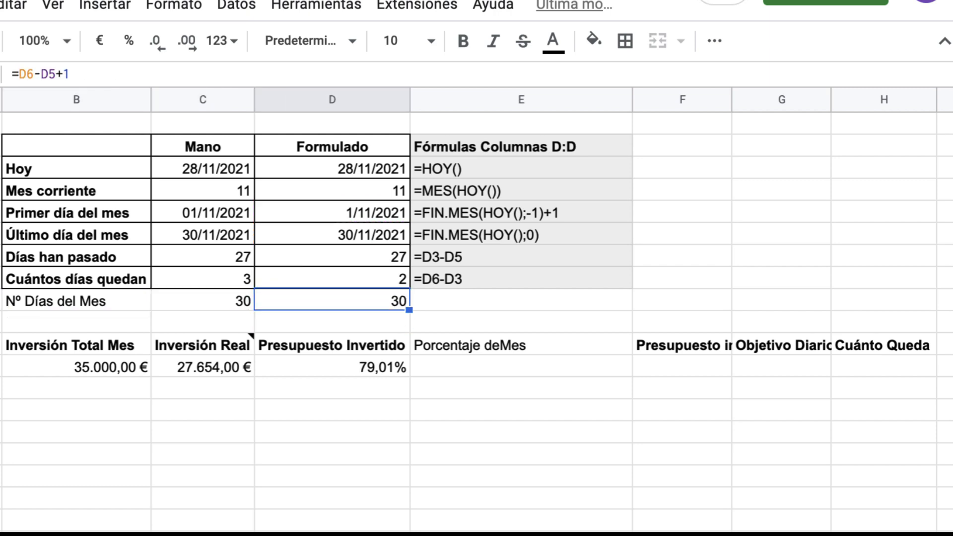
pyautogui.tripleClick(106, 74)
pyautogui.press('Escape')
pyautogui.click(546, 301)
pyautogui.write("'=D6-D5+1")
pyautogui.press('Return')
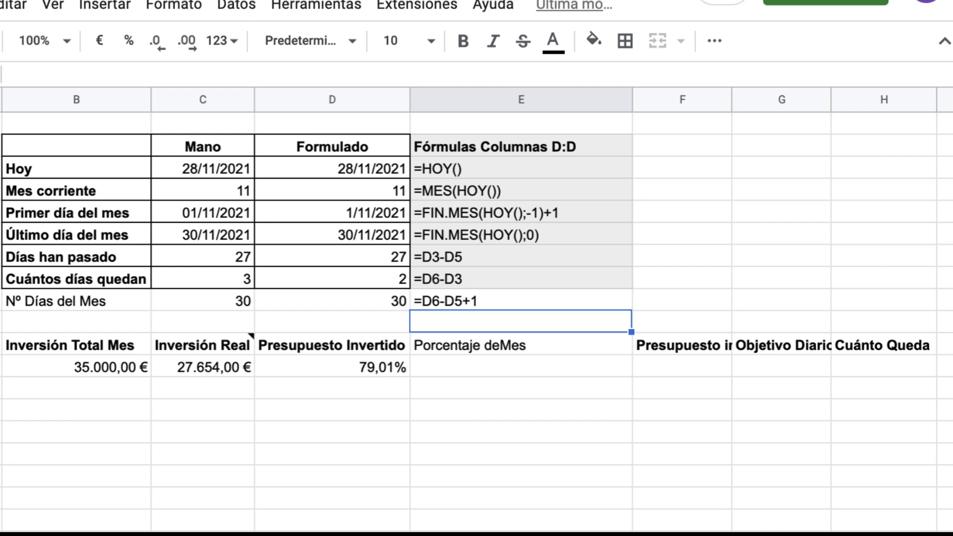
# Step: Apply all borders to the new Nº Días del Mes row B8:E8
pyautogui.press('Up')
pyautogui.hotkey('shift', 'Left')
pyautogui.hotkey('shift', 'Left')
pyautogui.hotkey('shift', 'Left')
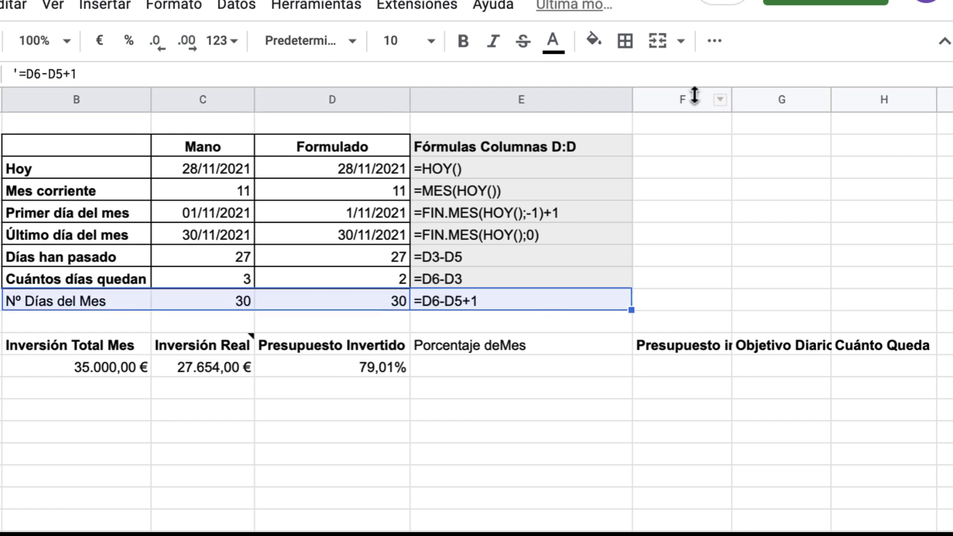
pyautogui.click(625, 41)
pyautogui.click(635, 81)
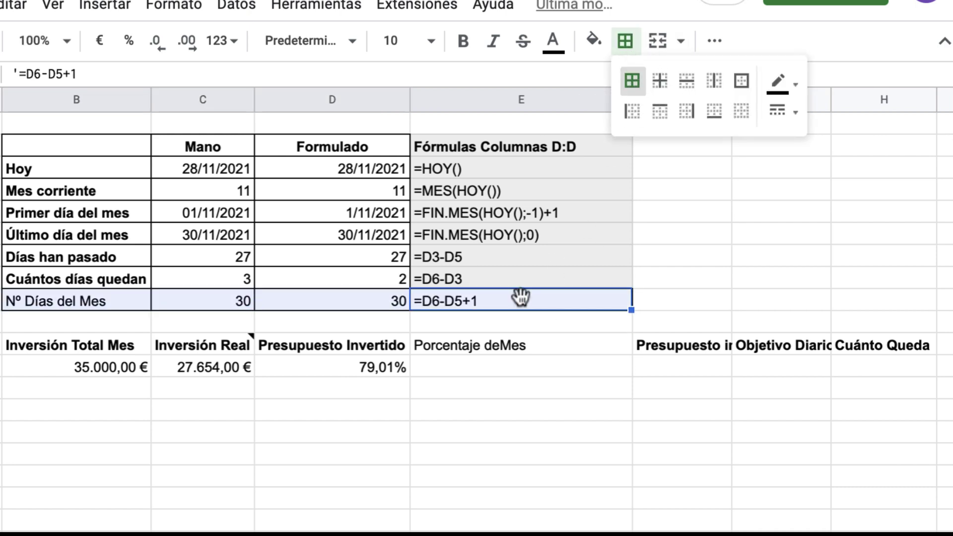
# Step: Copy the grey note fill to E8 and the bold label style to Nº Días del Mes
pyautogui.click(505, 279)
pyautogui.hotkey('ctrl', 'c')
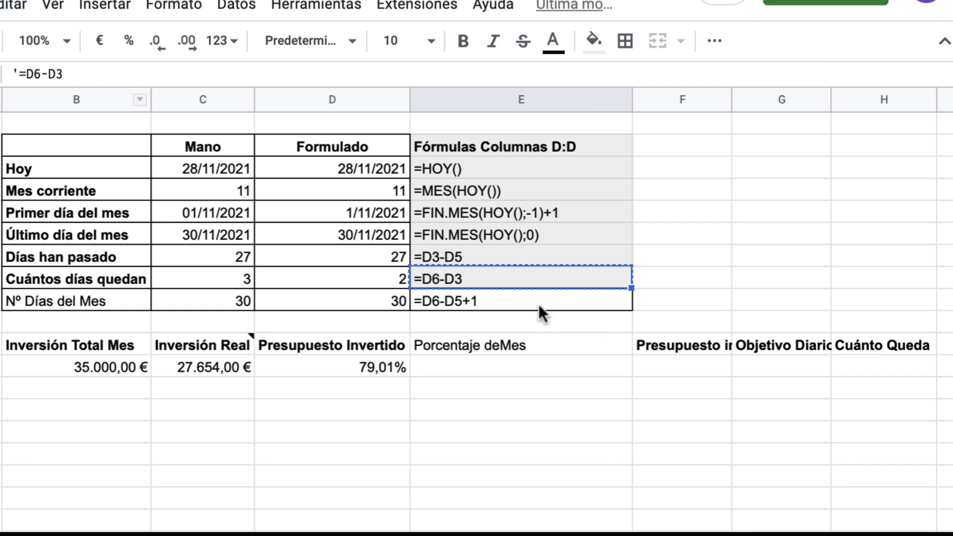
pyautogui.click(538, 303)
pyautogui.hotkey('ctrl', 'alt', 'v')
pyautogui.click(97, 281)
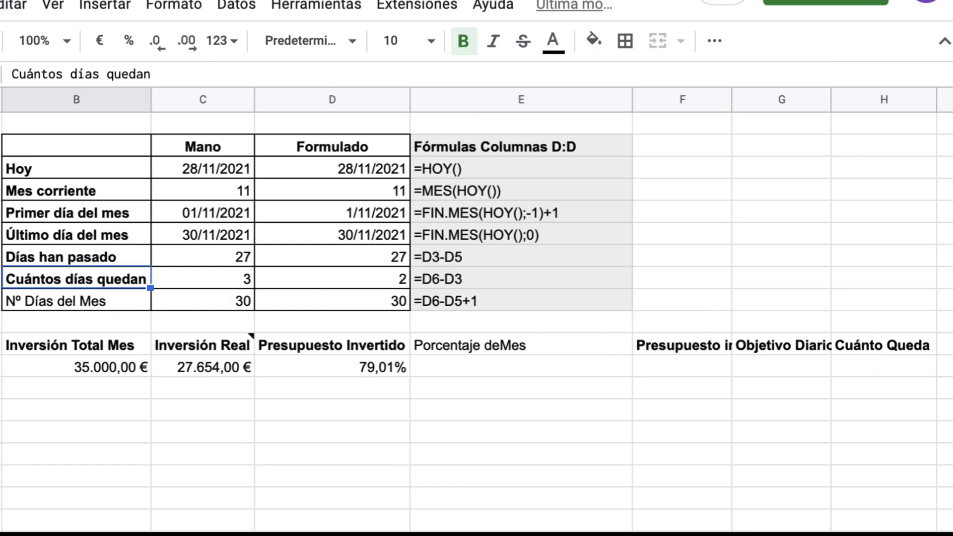
pyautogui.hotkey('ctrl', 'c')
pyautogui.click(85, 294)
pyautogui.hotkey('ctrl', 'alt', 'v')
# Step: Bold the Porcentaje deMes heading using the Presupuesto Invertido heading's format
pyautogui.click(502, 431)
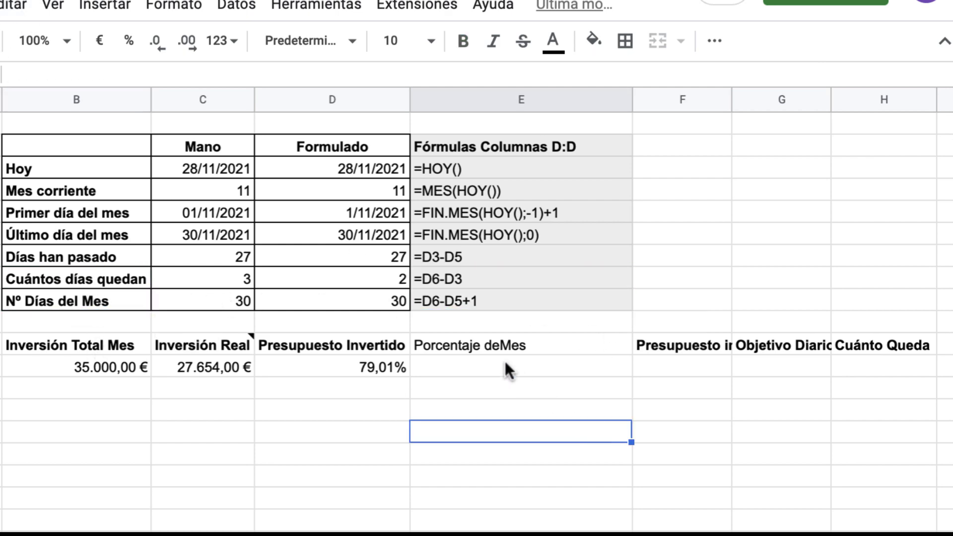
pyautogui.click(376, 345)
pyautogui.hotkey('ctrl', 'c')
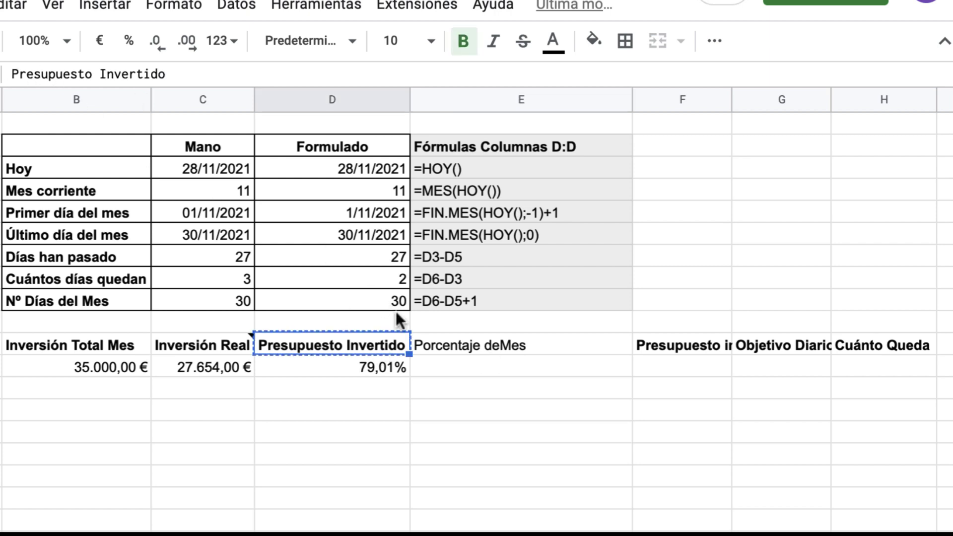
pyautogui.click(455, 347)
pyautogui.hotkey('ctrl', 'alt', 'v')
pyautogui.click(460, 367)
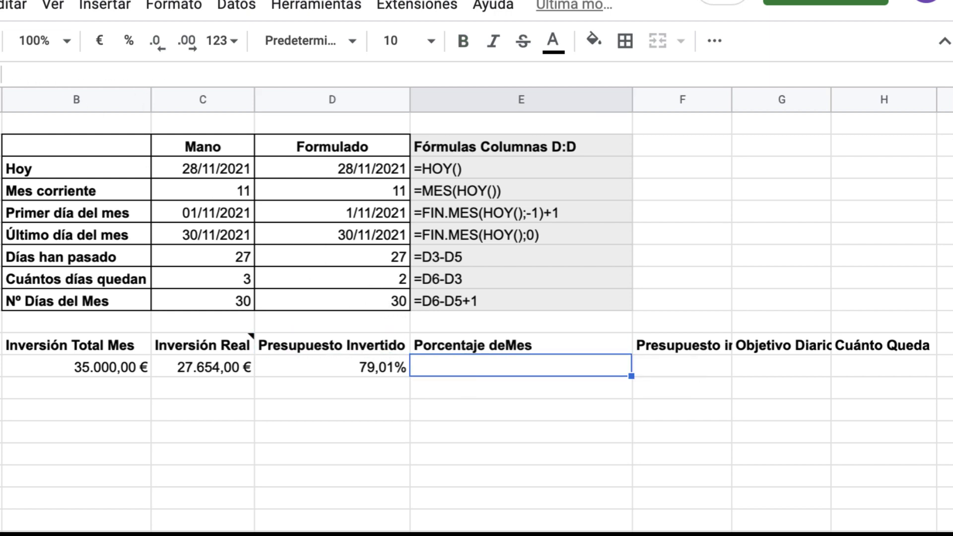
# Step: Enter =D7/D9 under Porcentaje deMes and format it as a percentage, showing 90,00%
pyautogui.write('=')
pyautogui.click(343, 257)
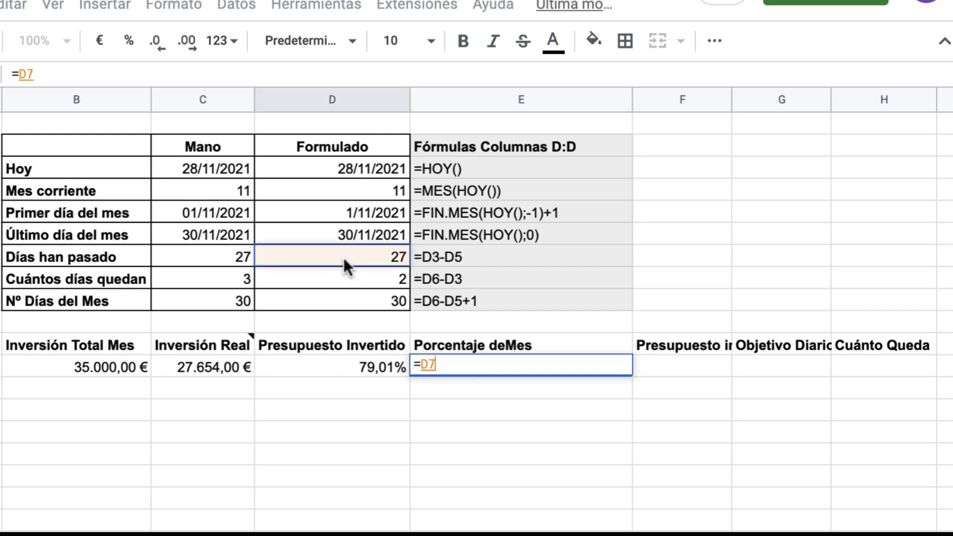
pyautogui.write('/')
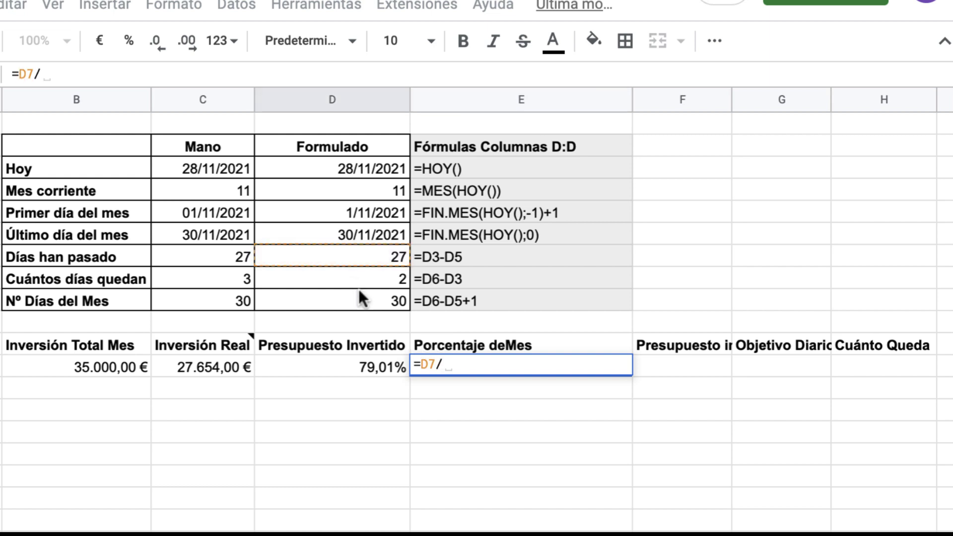
pyautogui.click(353, 296)
pyautogui.press('Return')
pyautogui.press('Up')
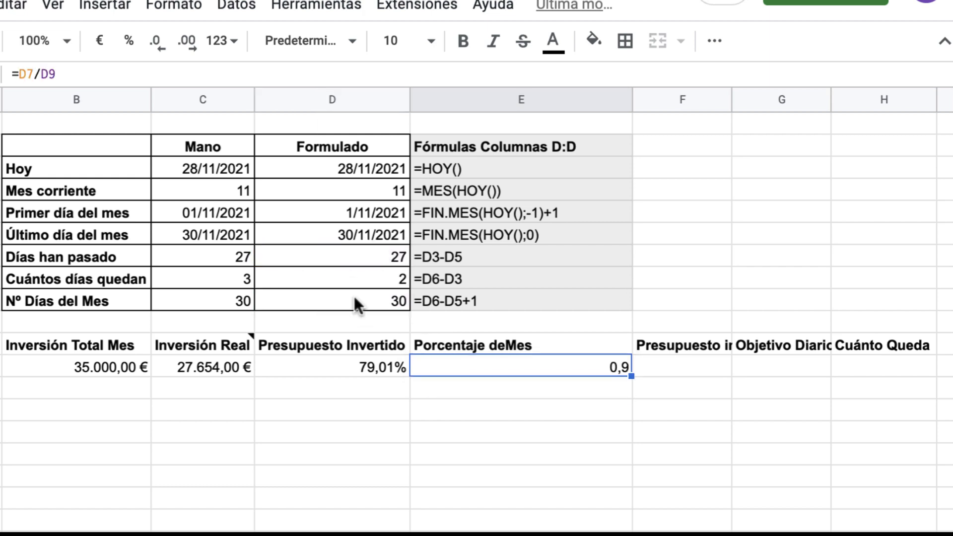
pyautogui.click(129, 40)
pyautogui.click(445, 430)
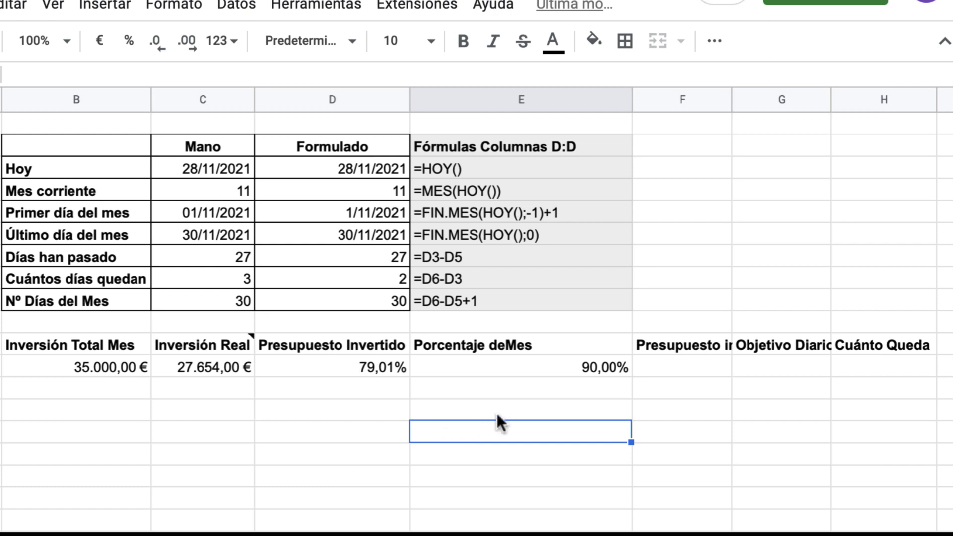
pyautogui.click(680, 345)
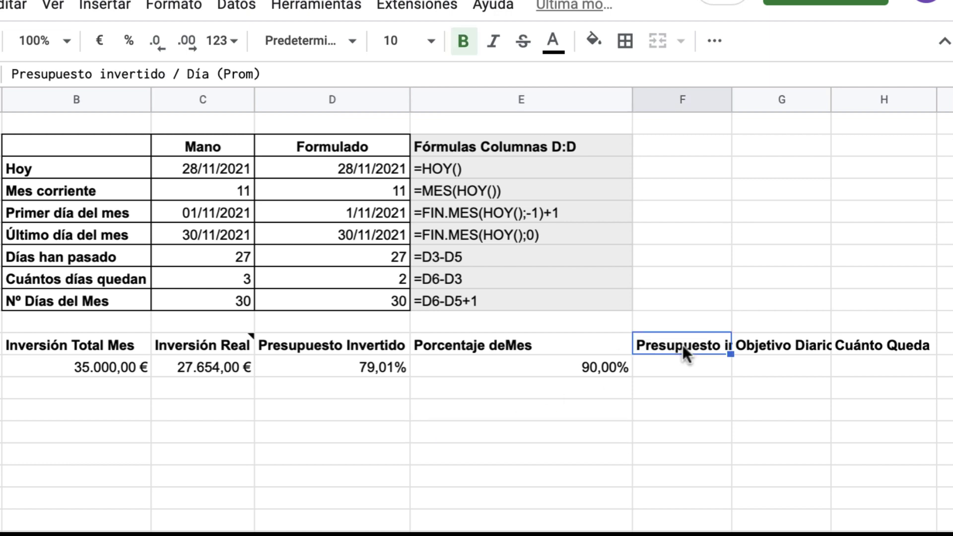
# Step: Enter =C12/D7 under Presupuesto invertido to get the daily average of 1.024,22 €
pyautogui.press('Down')
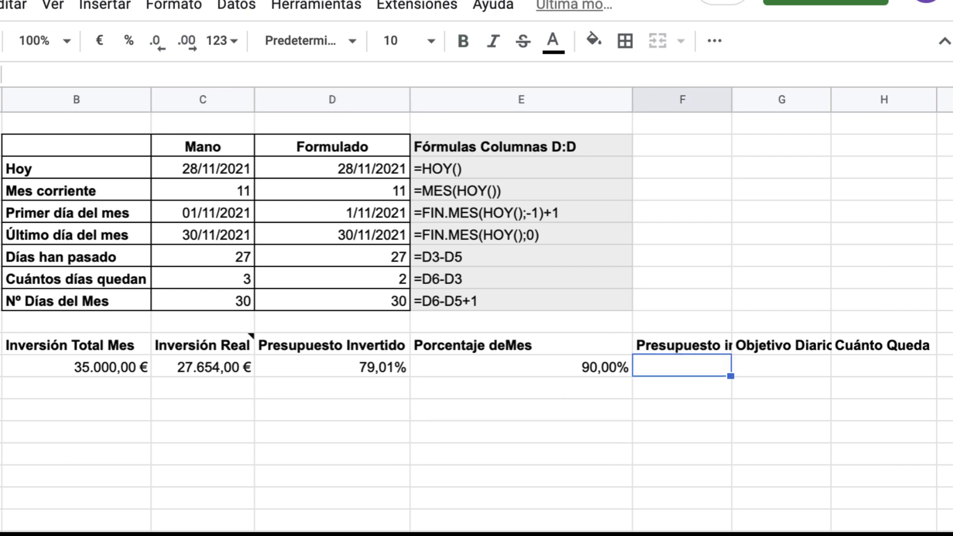
pyautogui.write('=')
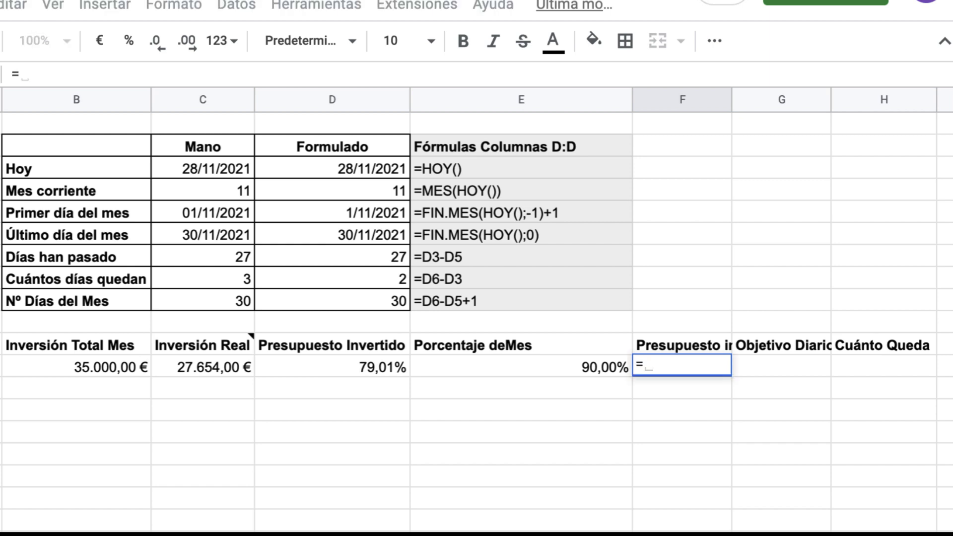
pyautogui.click(217, 366)
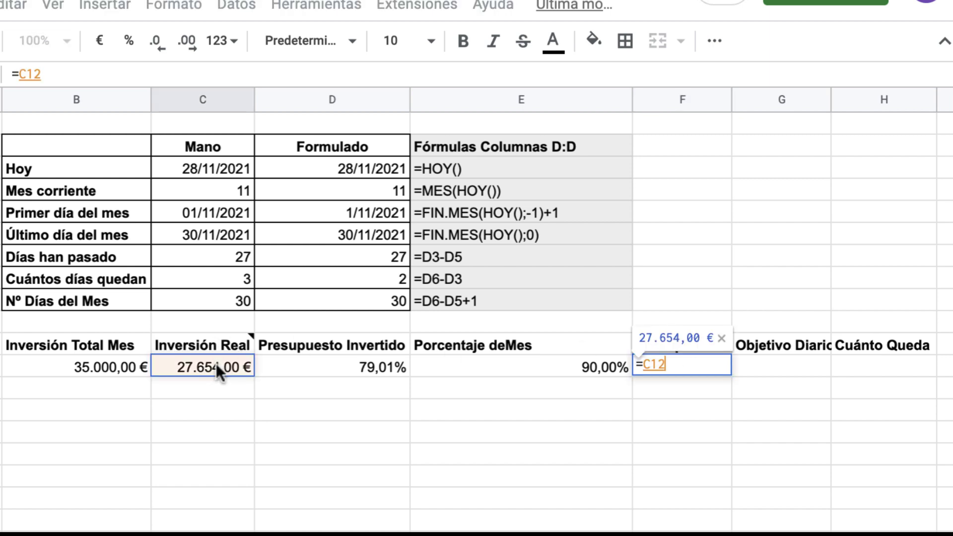
pyautogui.write('/')
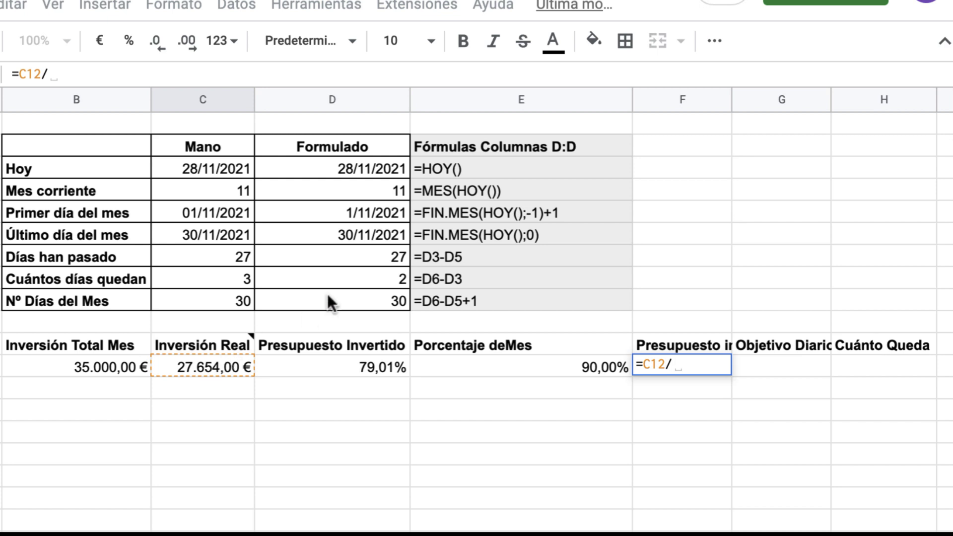
pyautogui.click(347, 261)
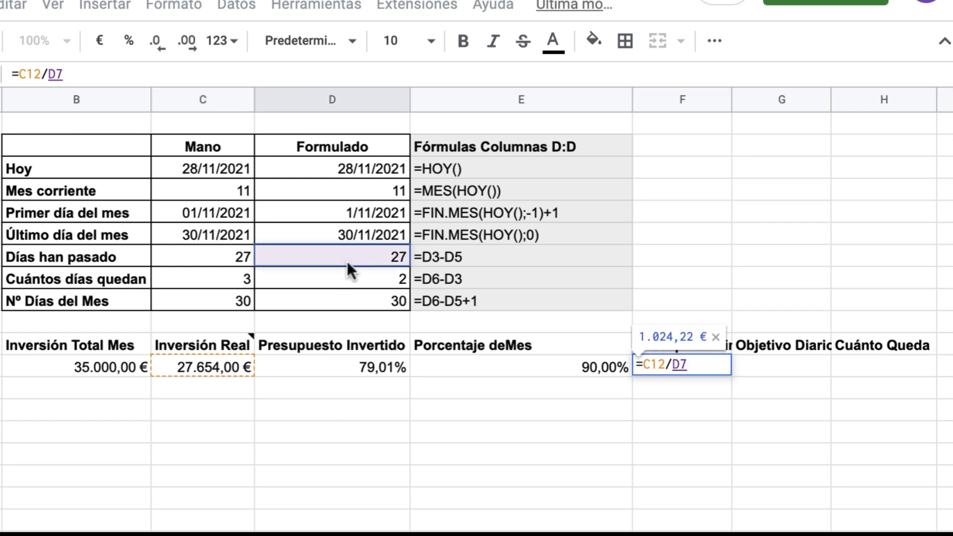
pyautogui.press('Return')
pyautogui.click(682, 367)
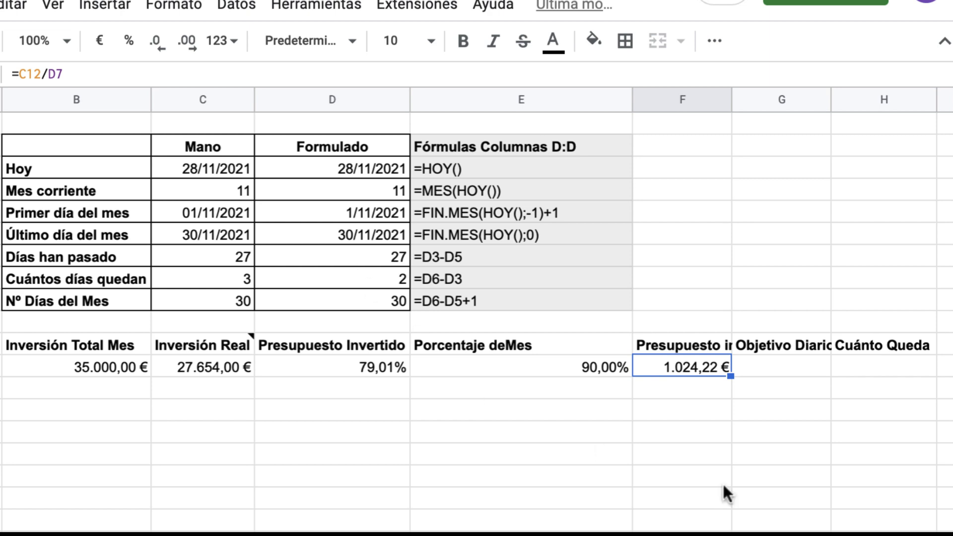
# Step: Autofit column G so the Objetivo Diario heading fits
pyautogui.click(803, 345)
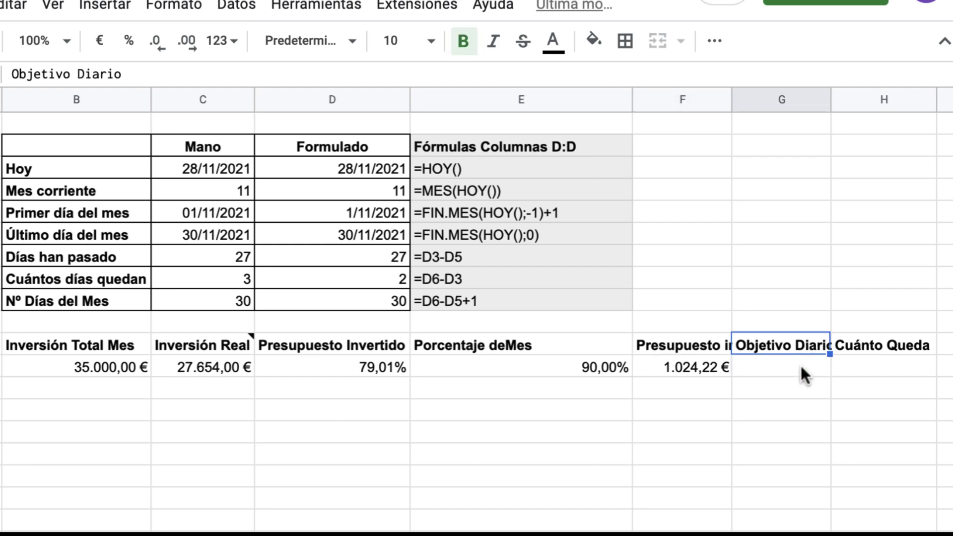
pyautogui.click(800, 366)
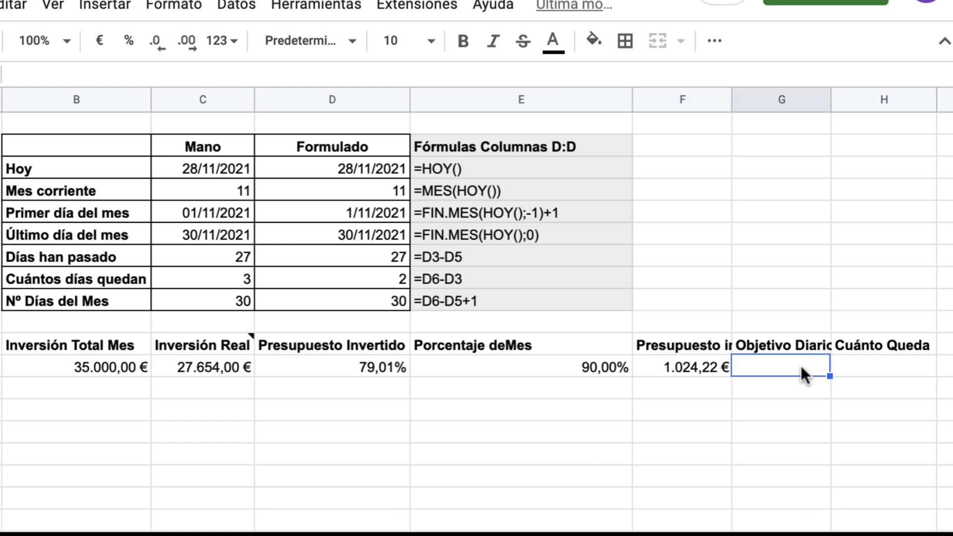
pyautogui.doubleClick(829, 103)
pyautogui.click(912, 365)
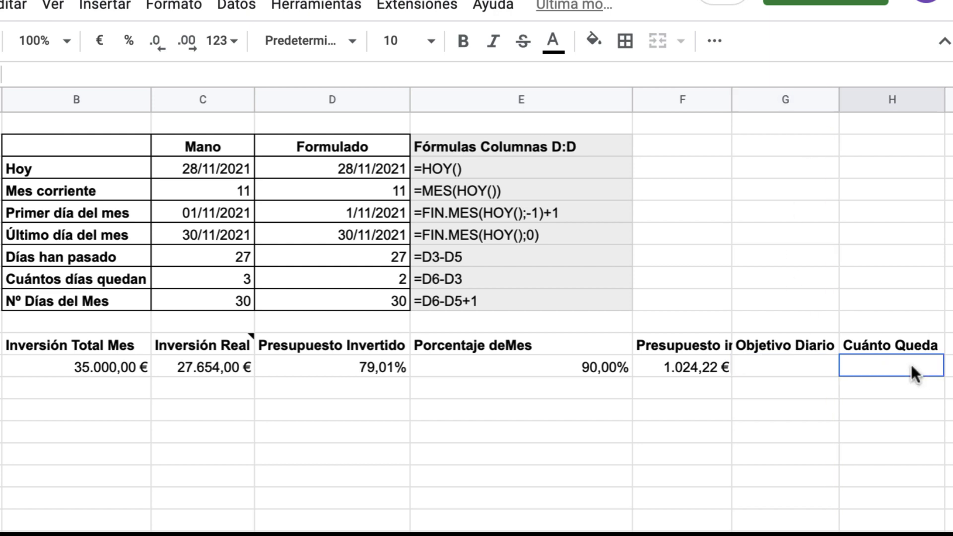
pyautogui.write('=')
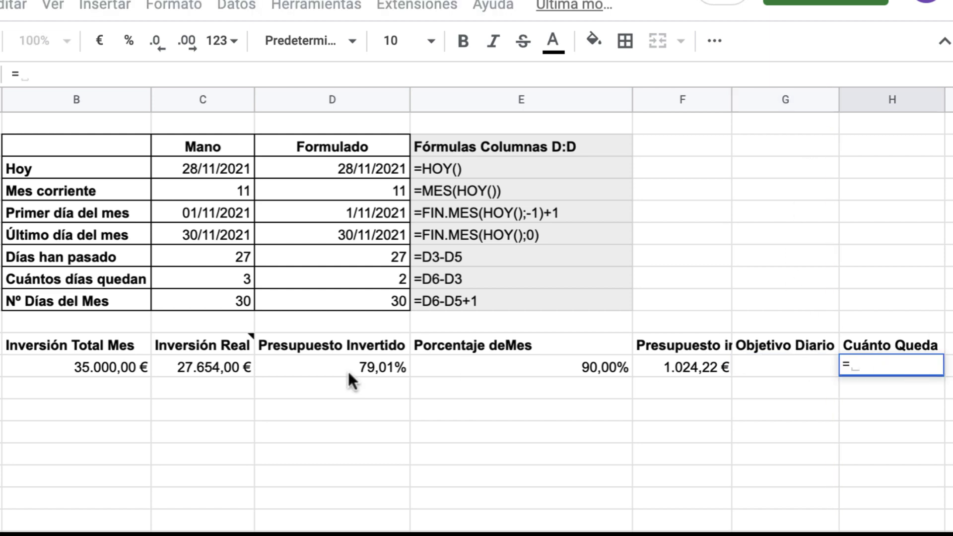
pyautogui.click(122, 367)
pyautogui.write('-')
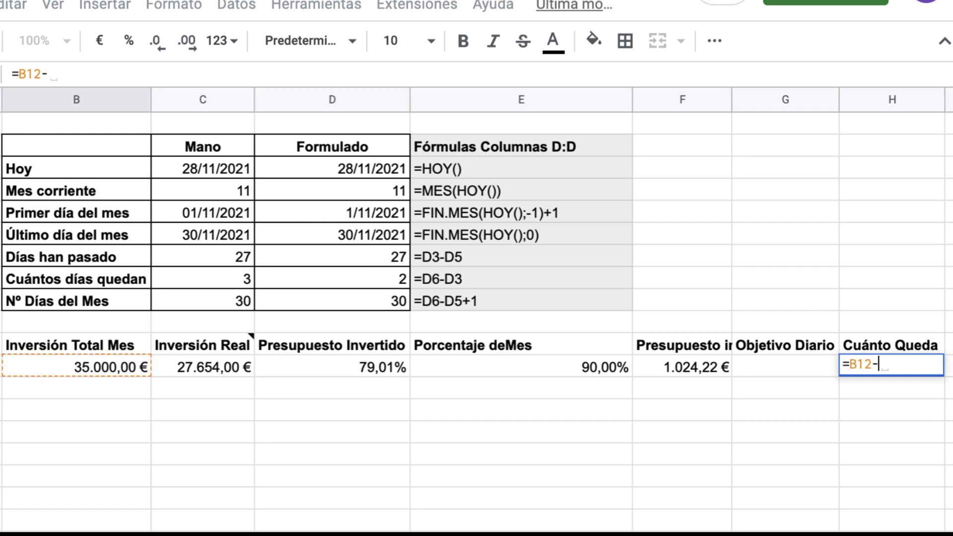
pyautogui.click(189, 365)
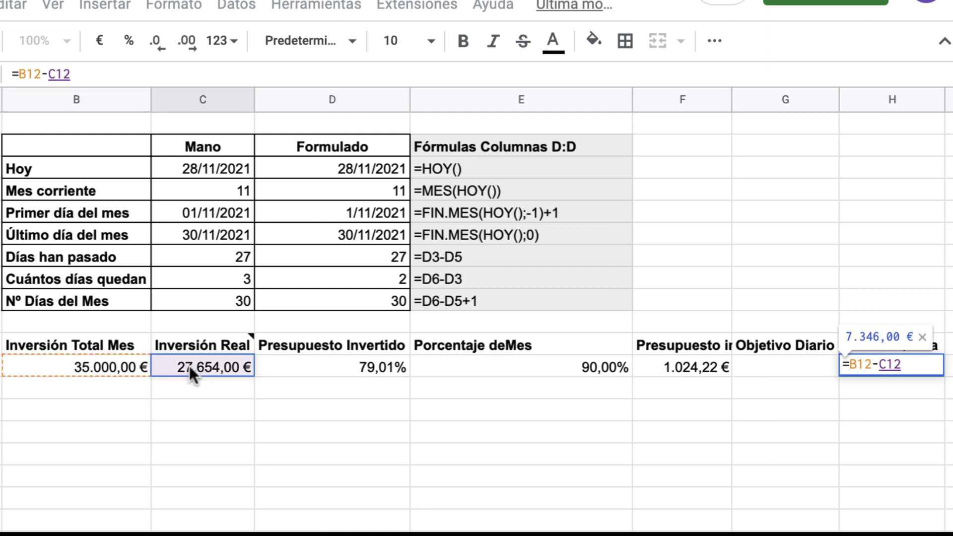
pyautogui.press('Return')
pyautogui.press('Up')
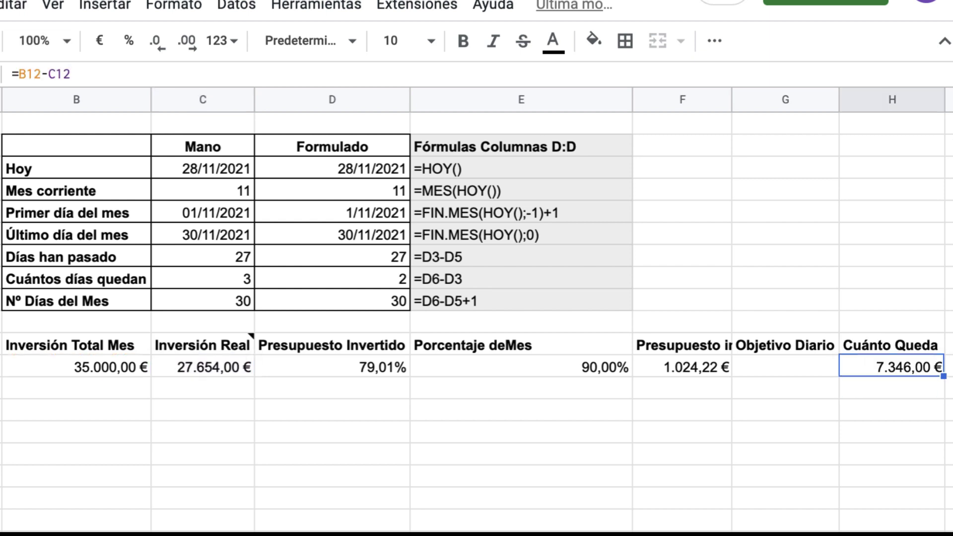
pyautogui.click(784, 366)
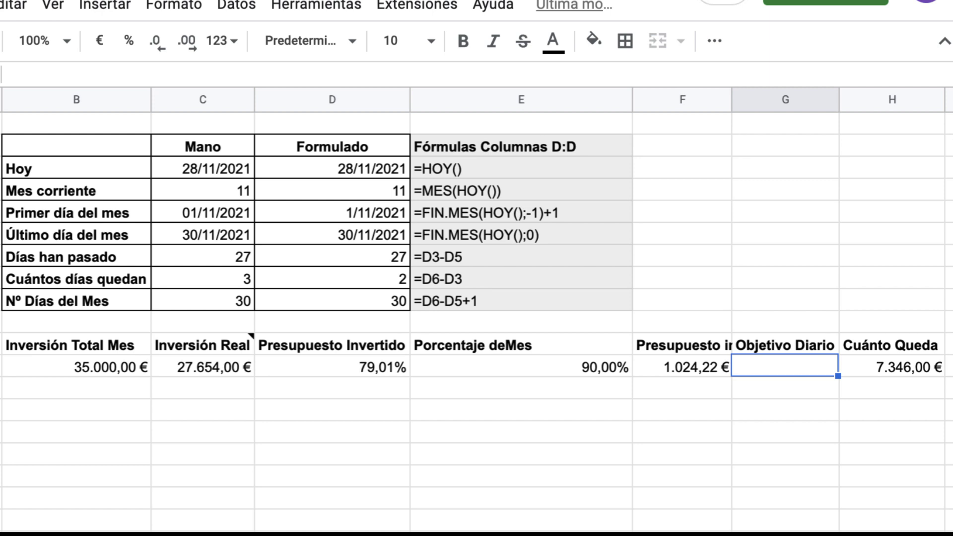
# Step: Enter =H12/D8 under Objetivo Diario to get a daily target of 3.673,00 €
pyautogui.write('=')
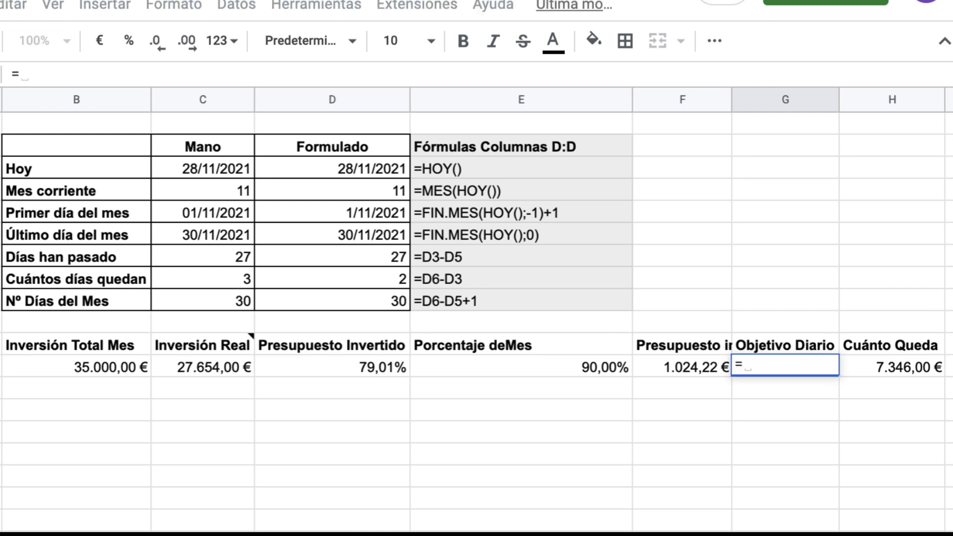
pyautogui.click(916, 367)
pyautogui.write('/')
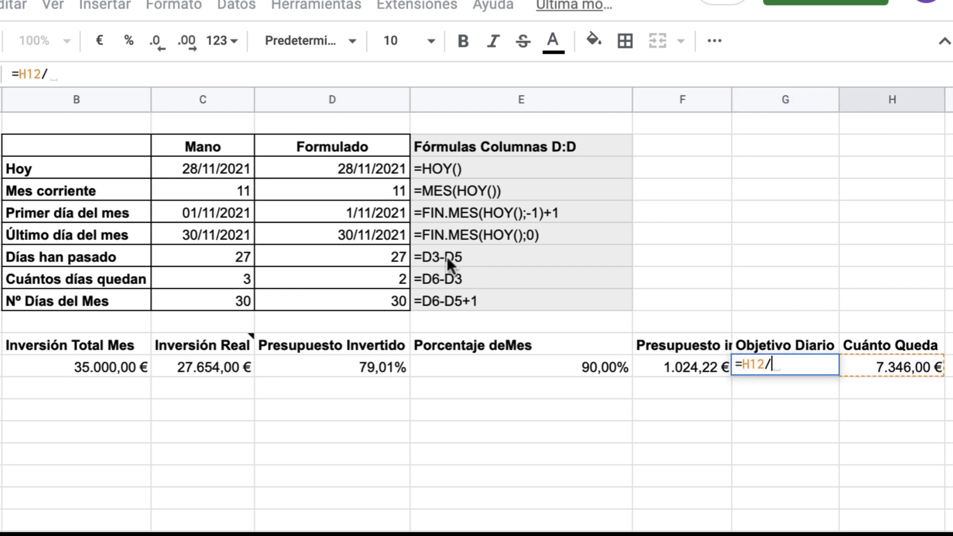
pyautogui.click(383, 283)
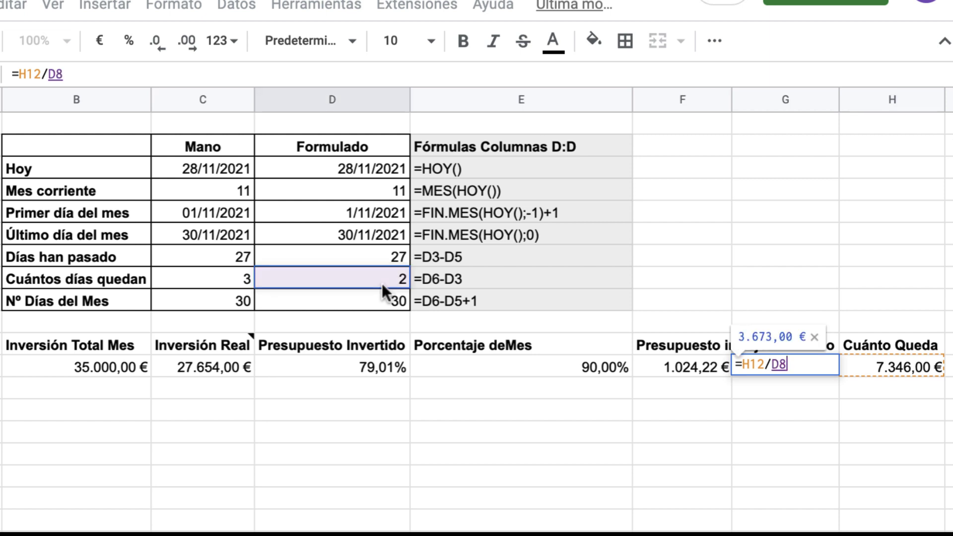
pyautogui.press('Return')
pyautogui.press('Up')
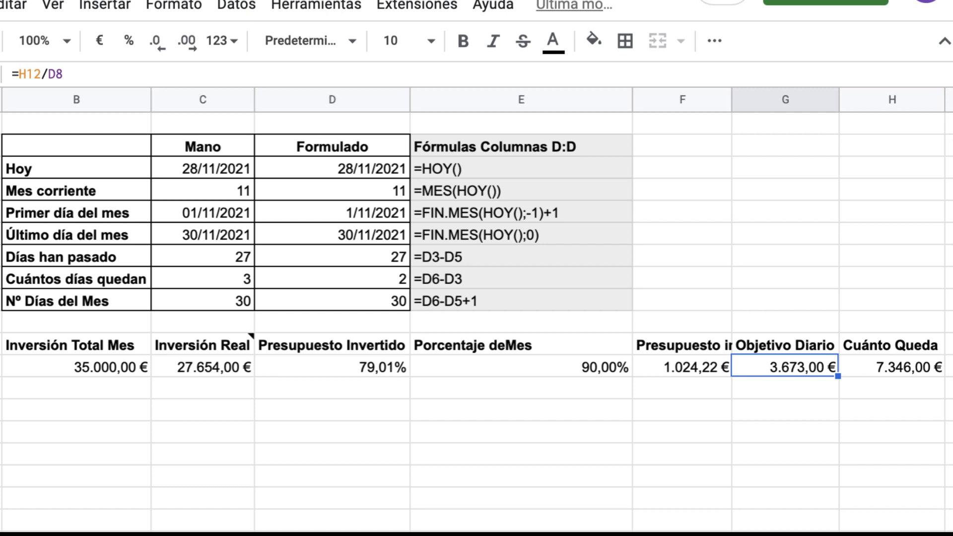
# Step: Autofit column E and apply all borders to the investment table B11:H12
pyautogui.doubleClick(630, 99)
pyautogui.moveTo(69, 343)
pyautogui.mouseDown()
pyautogui.moveTo(871, 389)
pyautogui.moveTo(864, 370)
pyautogui.mouseUp()
pyautogui.click(628, 46)
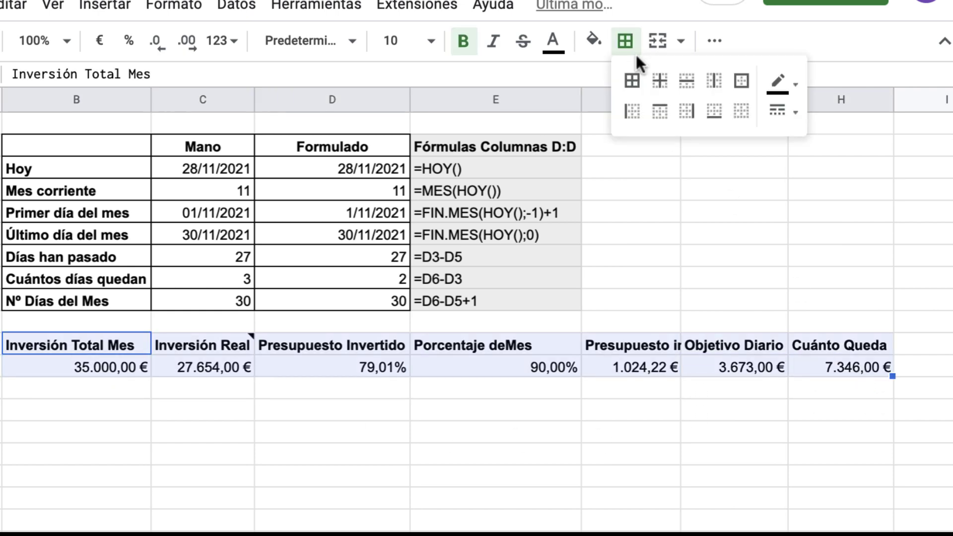
pyautogui.click(634, 84)
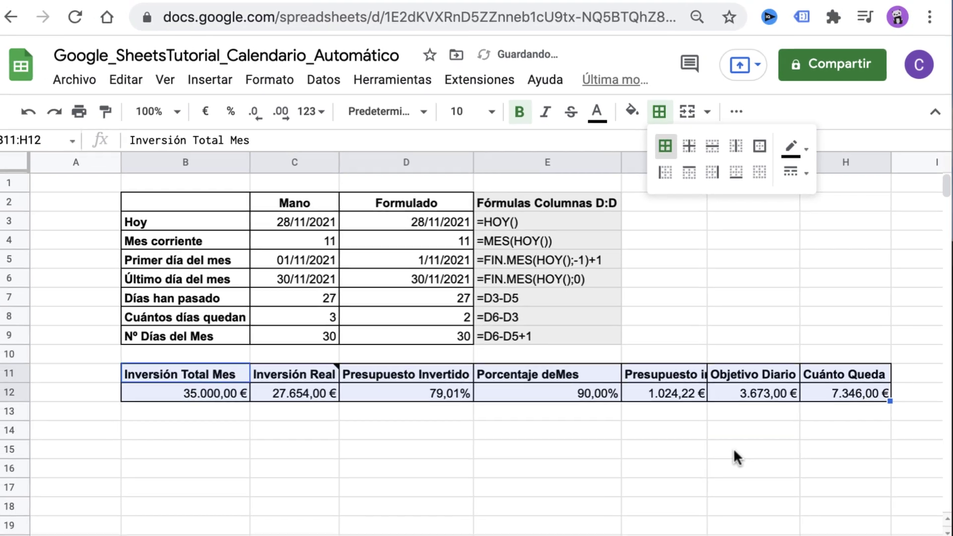
pyautogui.click(735, 448)
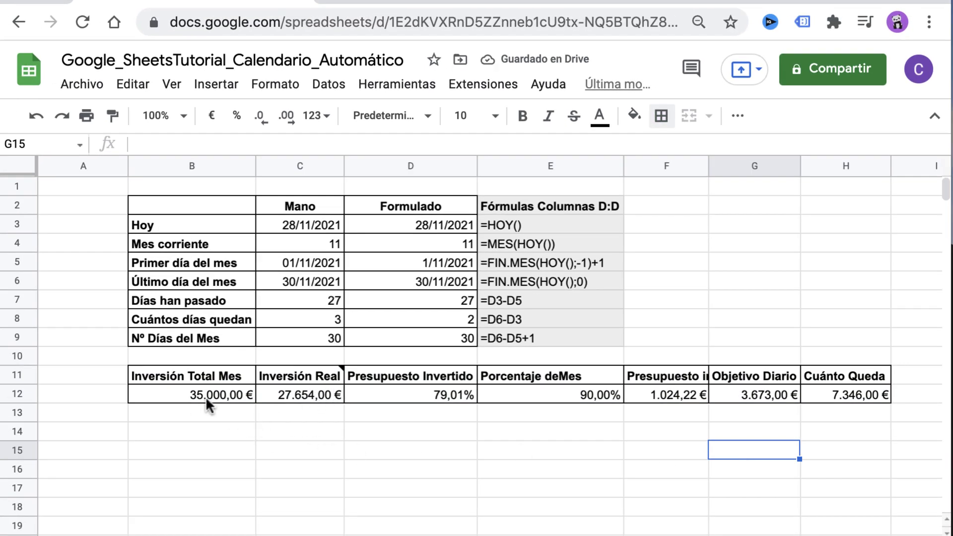
pyautogui.click(175, 399)
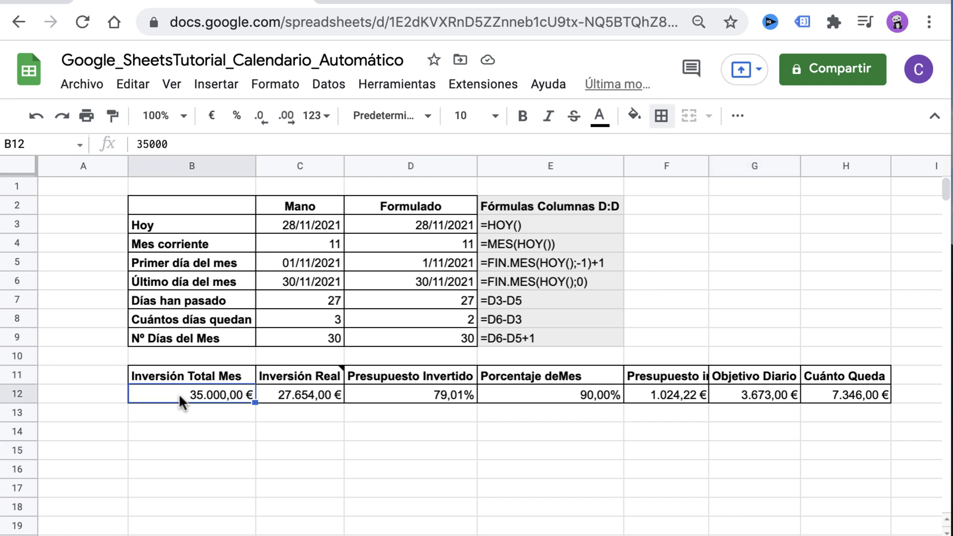
pyautogui.click(16, 356)
# Step: Insert a row above the investment table and label it Dato Manual and Fuente de inversión
pyautogui.rightClick(17, 356)
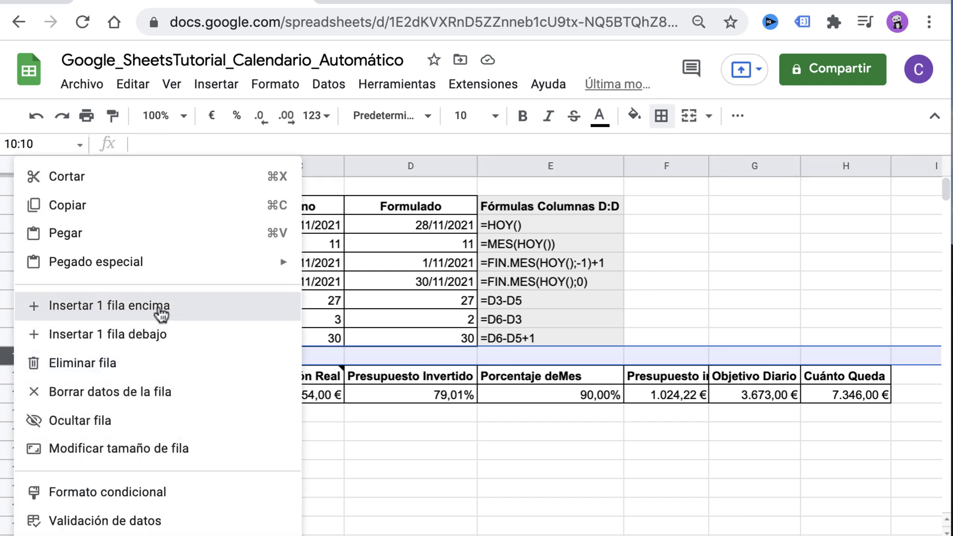
pyautogui.click(179, 307)
pyautogui.click(217, 379)
pyautogui.write('Dat')
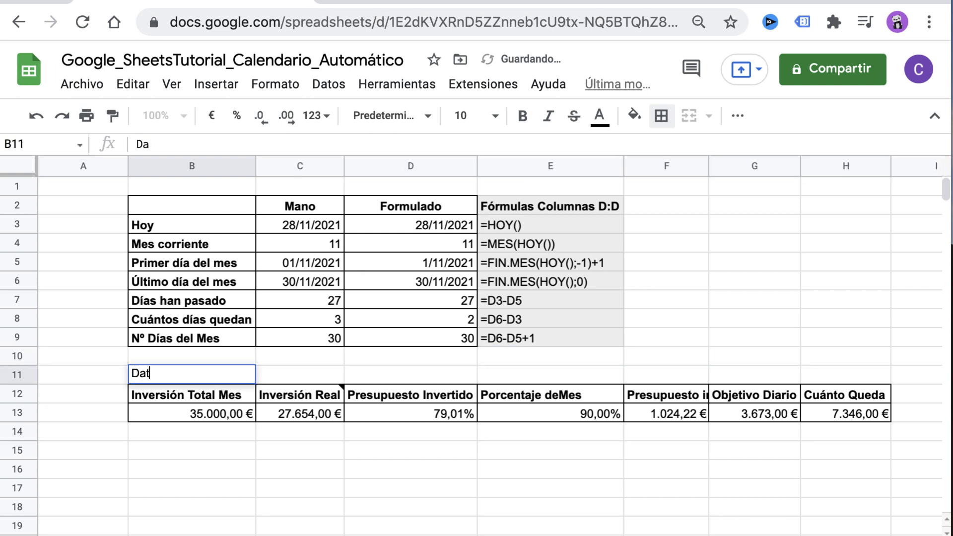
pyautogui.write('o Manual')
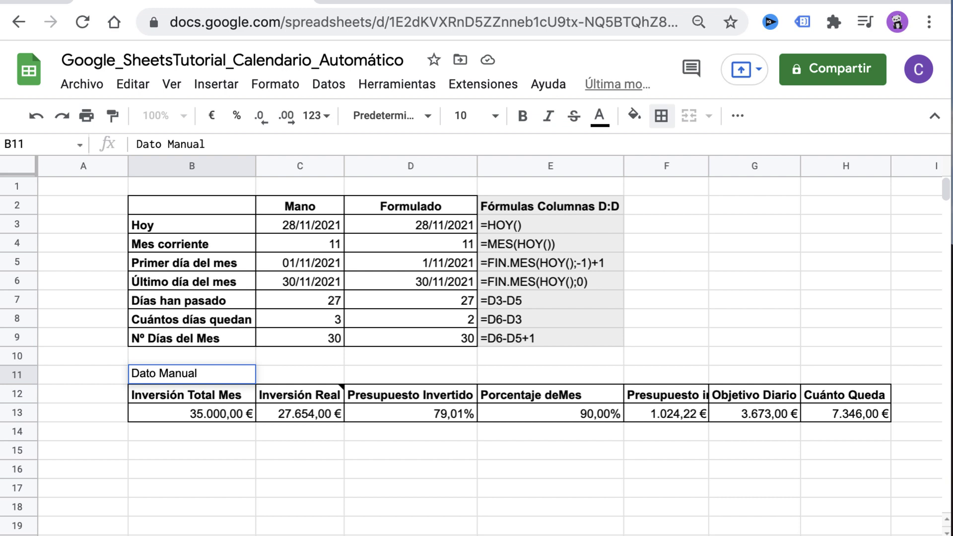
pyautogui.press('Return')
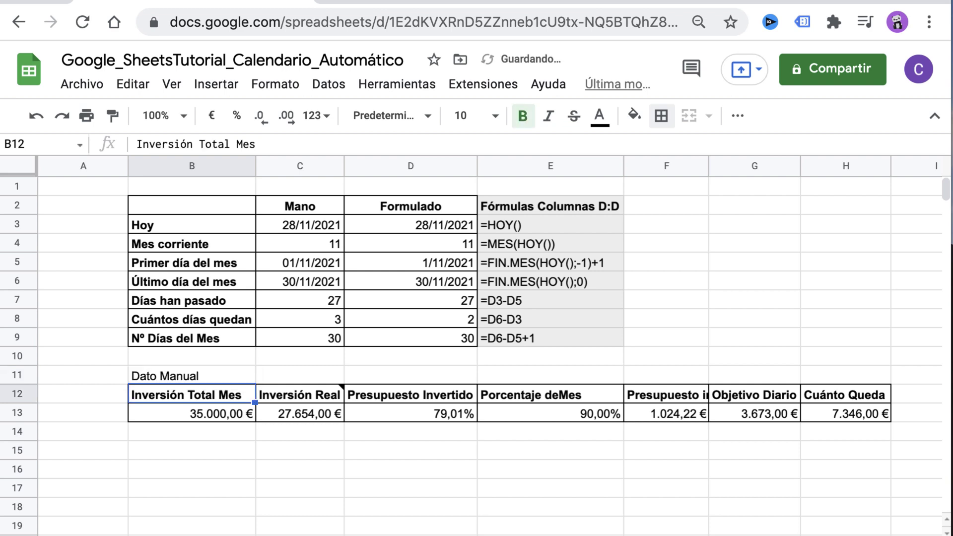
pyautogui.click(300, 374)
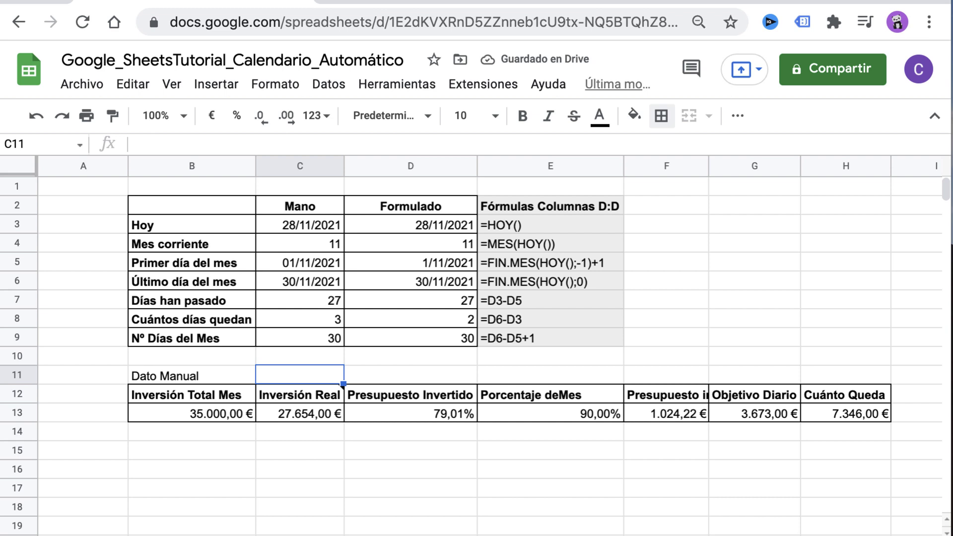
pyautogui.write('Fuente ')
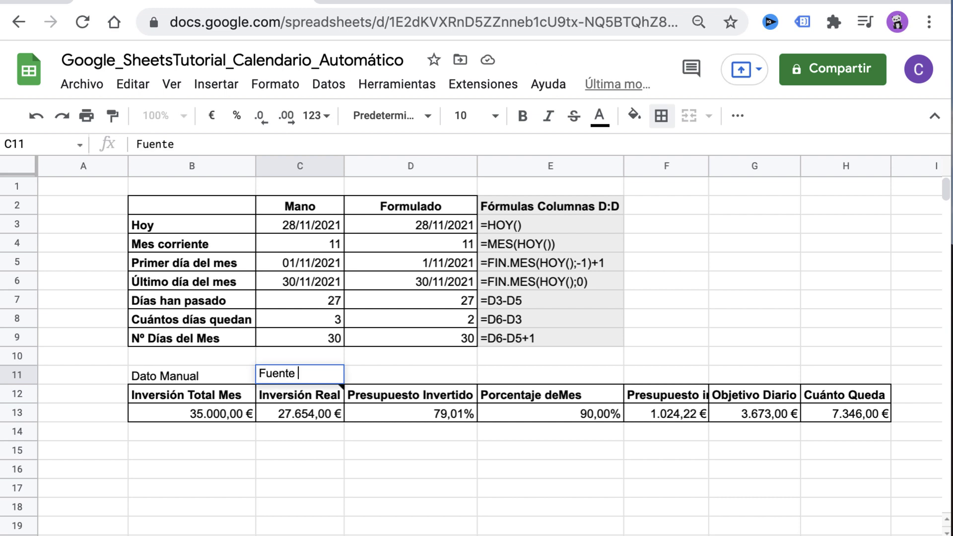
pyautogui.write('de')
pyautogui.write(' inversión')
pyautogui.press('Tab')
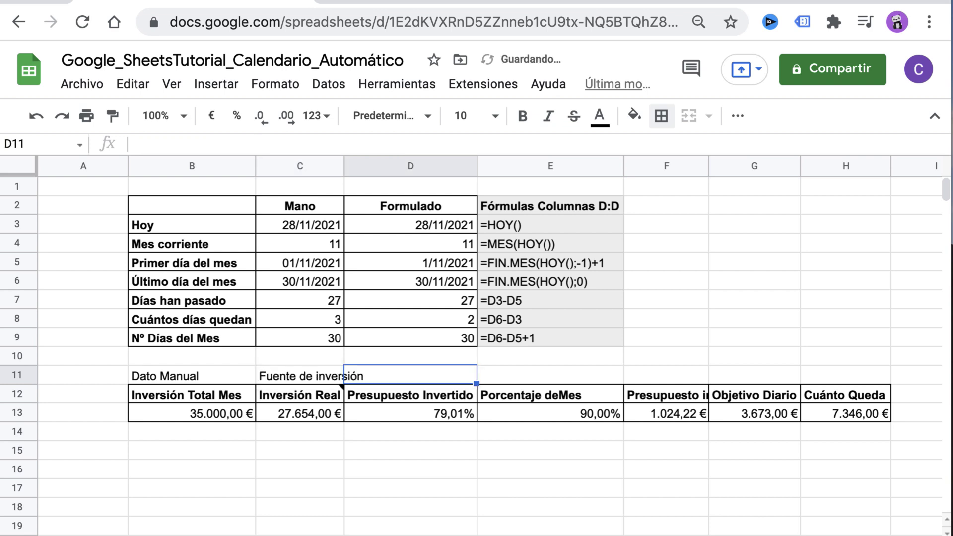
# Step: Type Formulado in each of D11:H11 and select those five labels
pyautogui.write('Formulad')
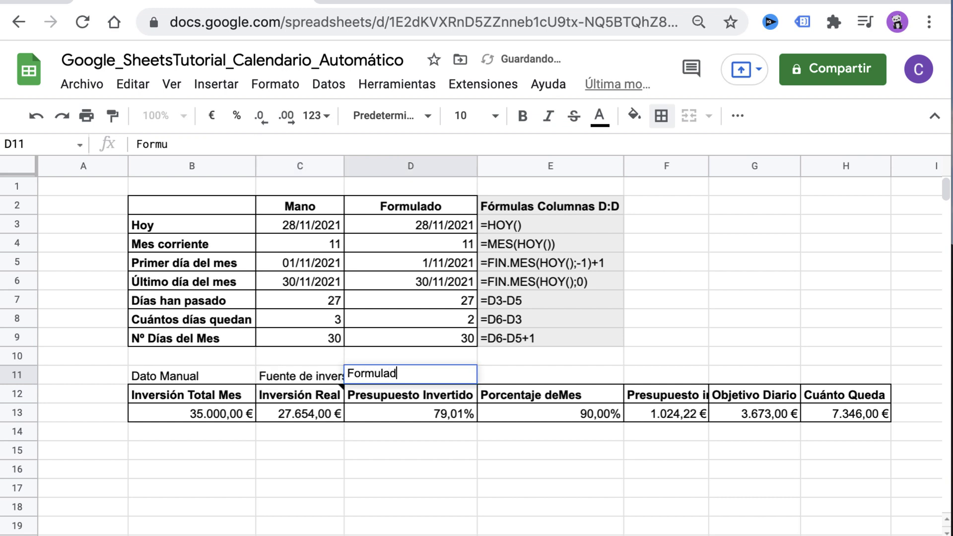
pyautogui.write('o')
pyautogui.press('Tab')
pyautogui.write('Formulado')
pyautogui.press('Tab')
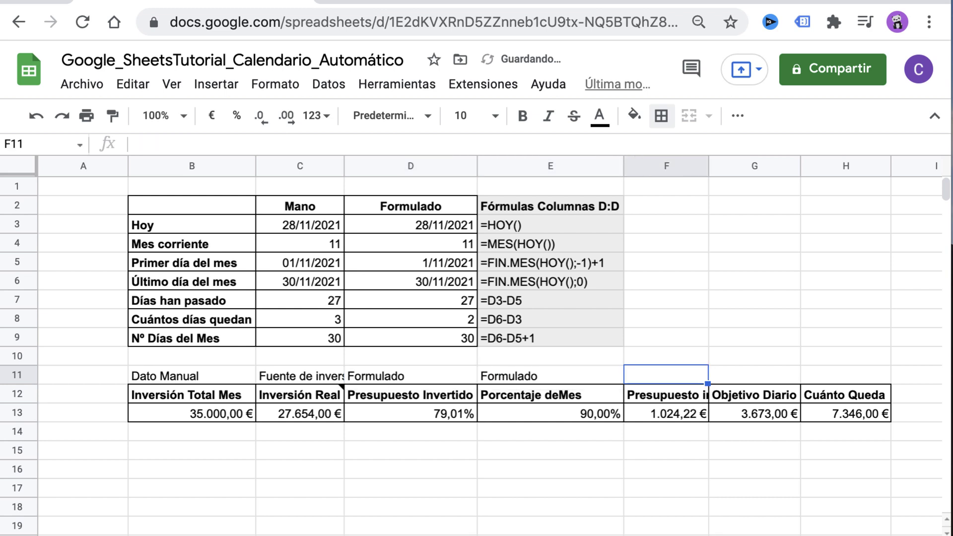
pyautogui.write('Formulado')
pyautogui.press('Tab')
pyautogui.write('Formu')
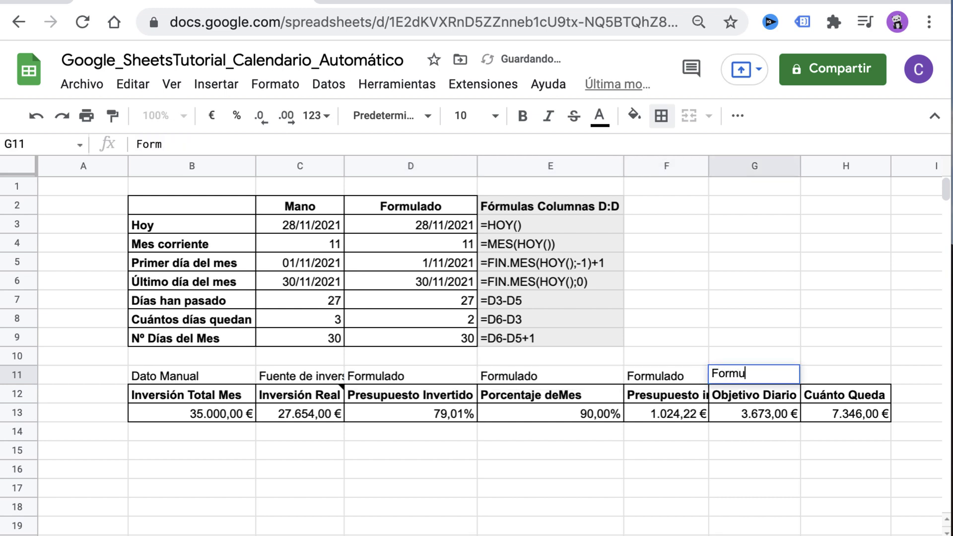
pyautogui.write('lado')
pyautogui.press('Tab')
pyautogui.write('Formulado')
pyautogui.press('Return')
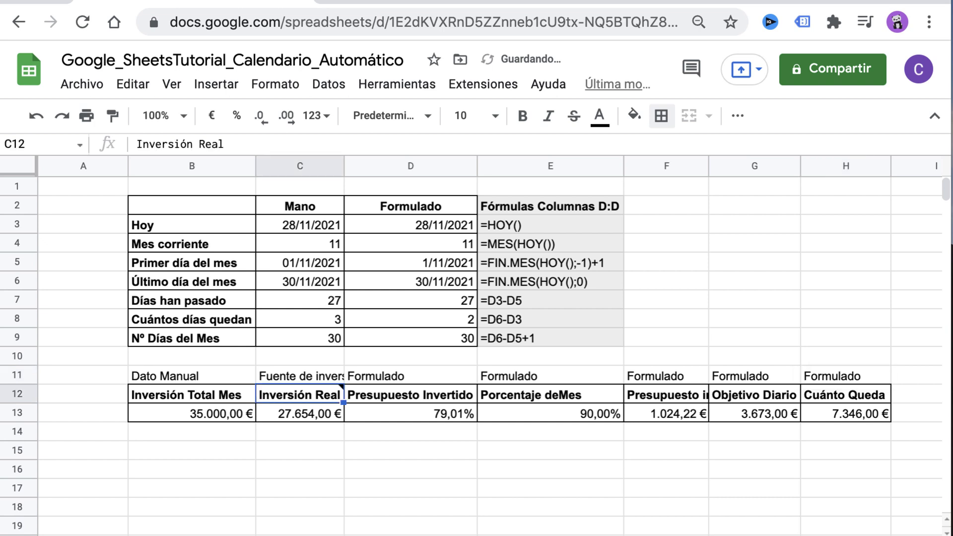
pyautogui.press('Up')
pyautogui.press('Right')
pyautogui.hotkey('shift', 'Right')
pyautogui.hotkey('shift', 'Right')
pyautogui.hotkey('shift', 'Right')
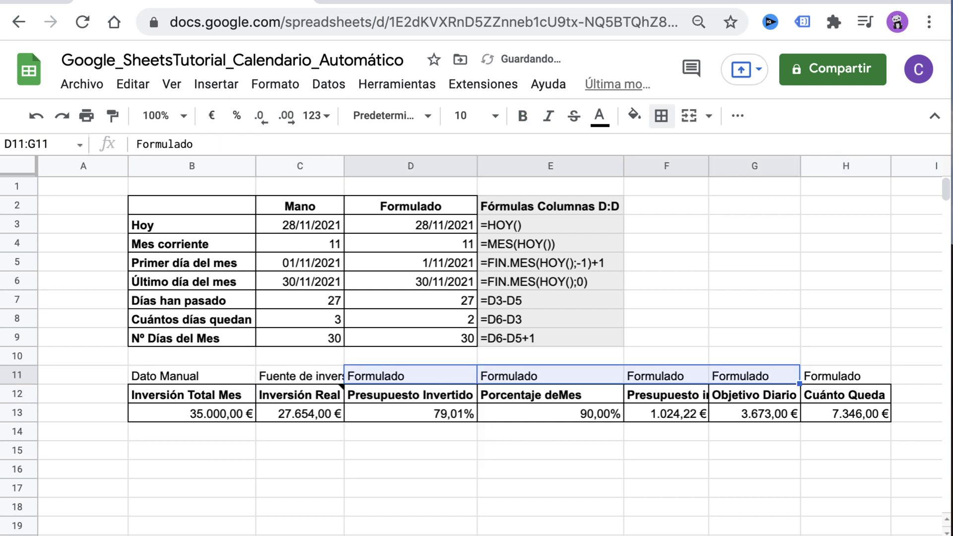
pyautogui.hotkey('shift', 'Right')
# Step: Give the Formulado labels D11:H11 a light orange fill
pyautogui.click(634, 115)
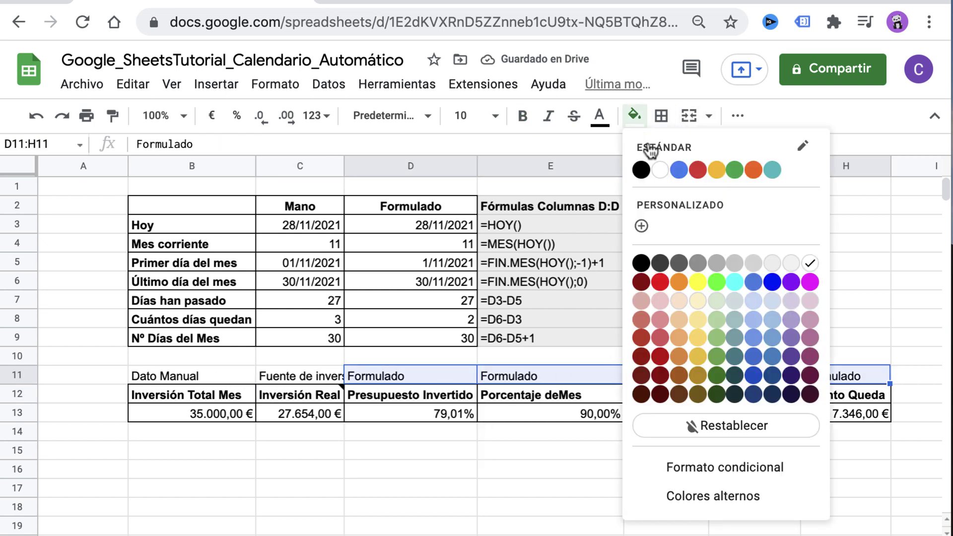
pyautogui.click(679, 338)
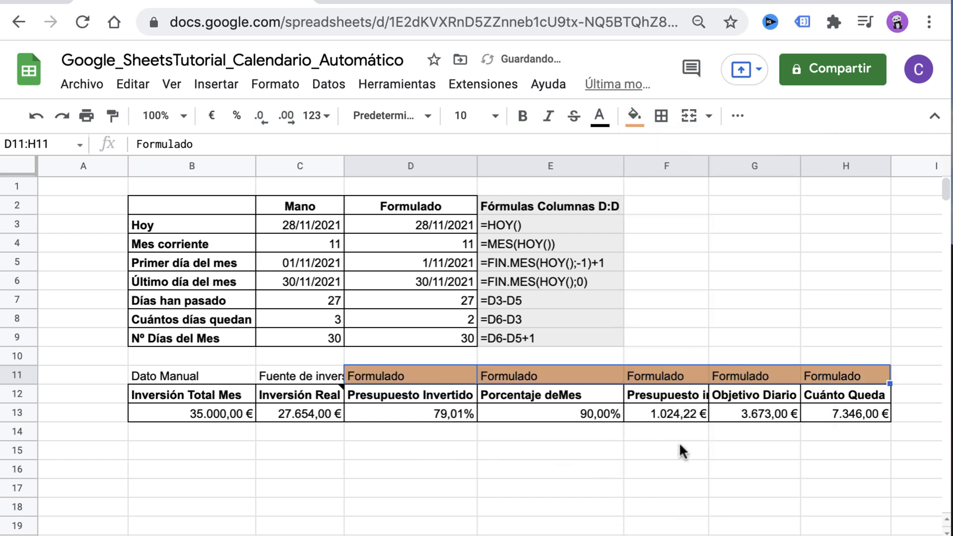
pyautogui.click(205, 378)
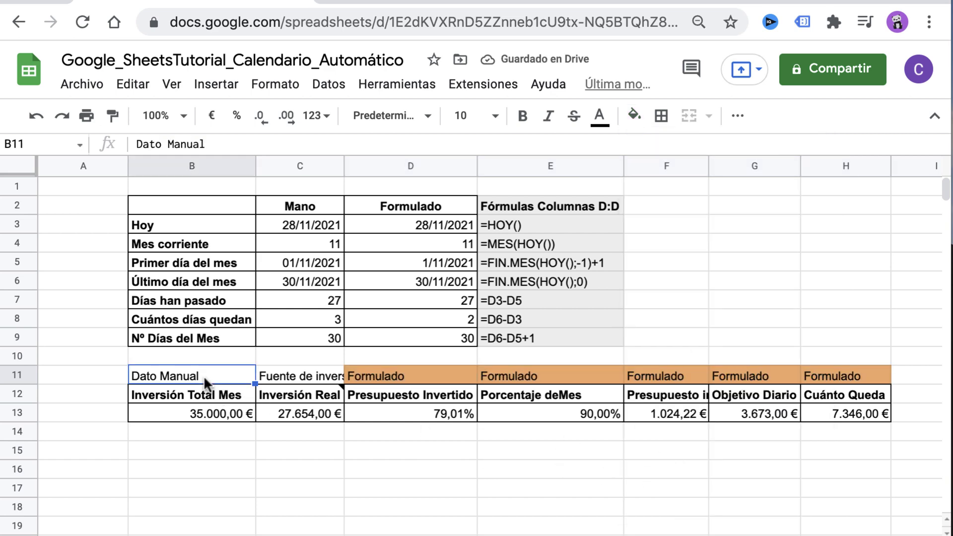
pyautogui.click(263, 377)
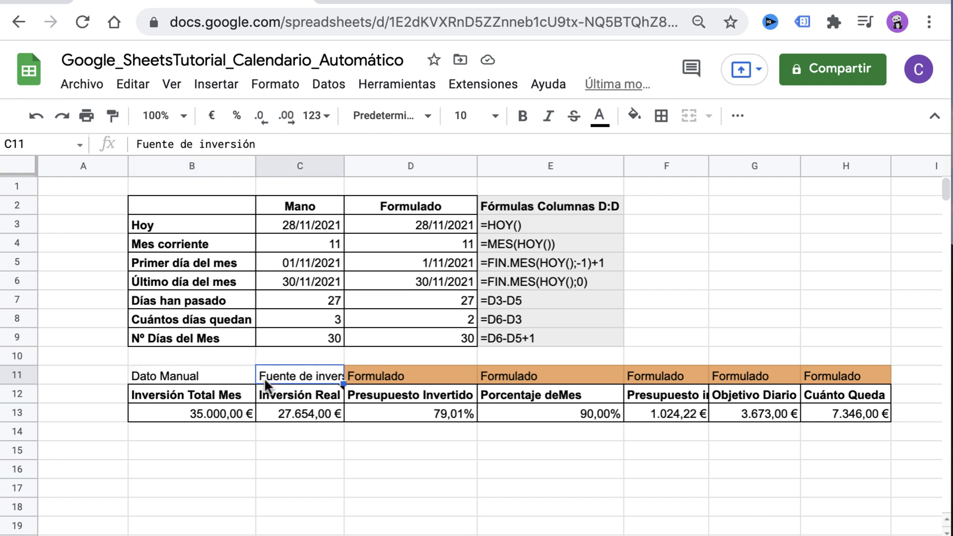